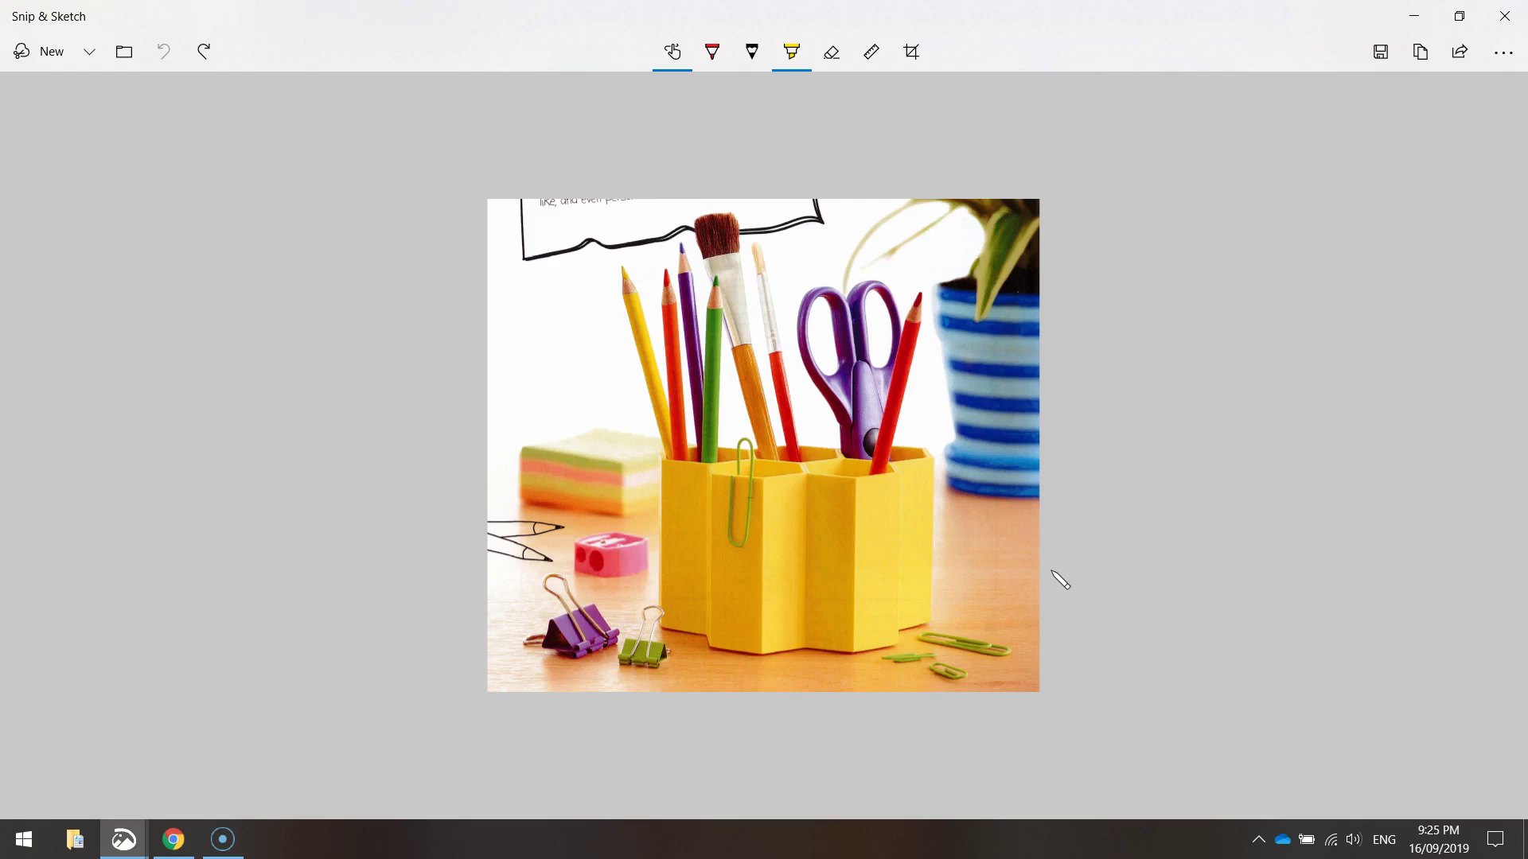
Switch from the yellow caddy reference photo to the Tinkercad Desktop Caddy design
click(174, 840)
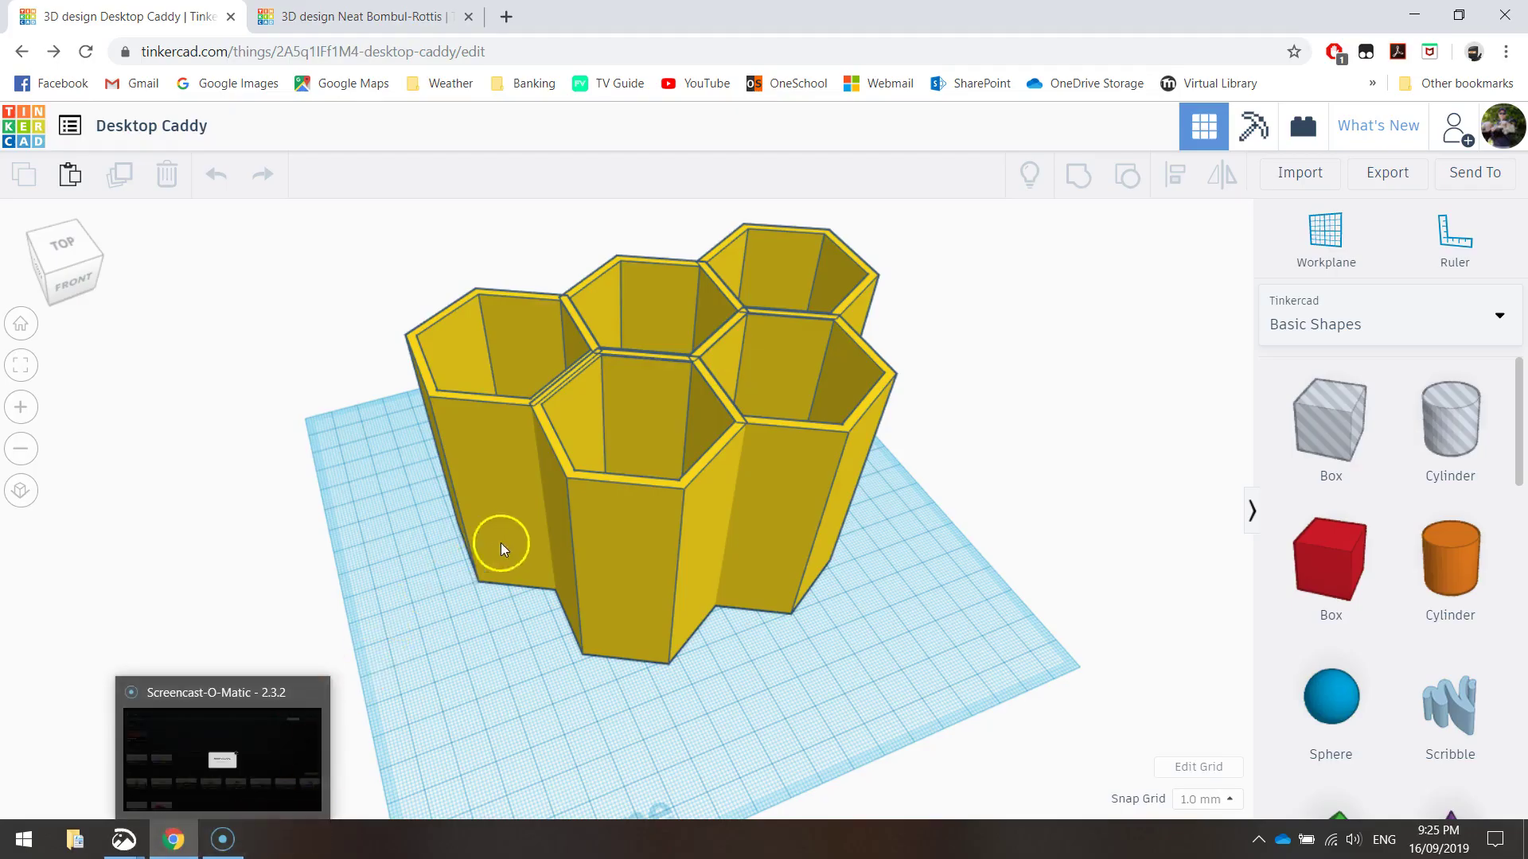
click(457, 559)
right_drag(457, 559, 1006, 327)
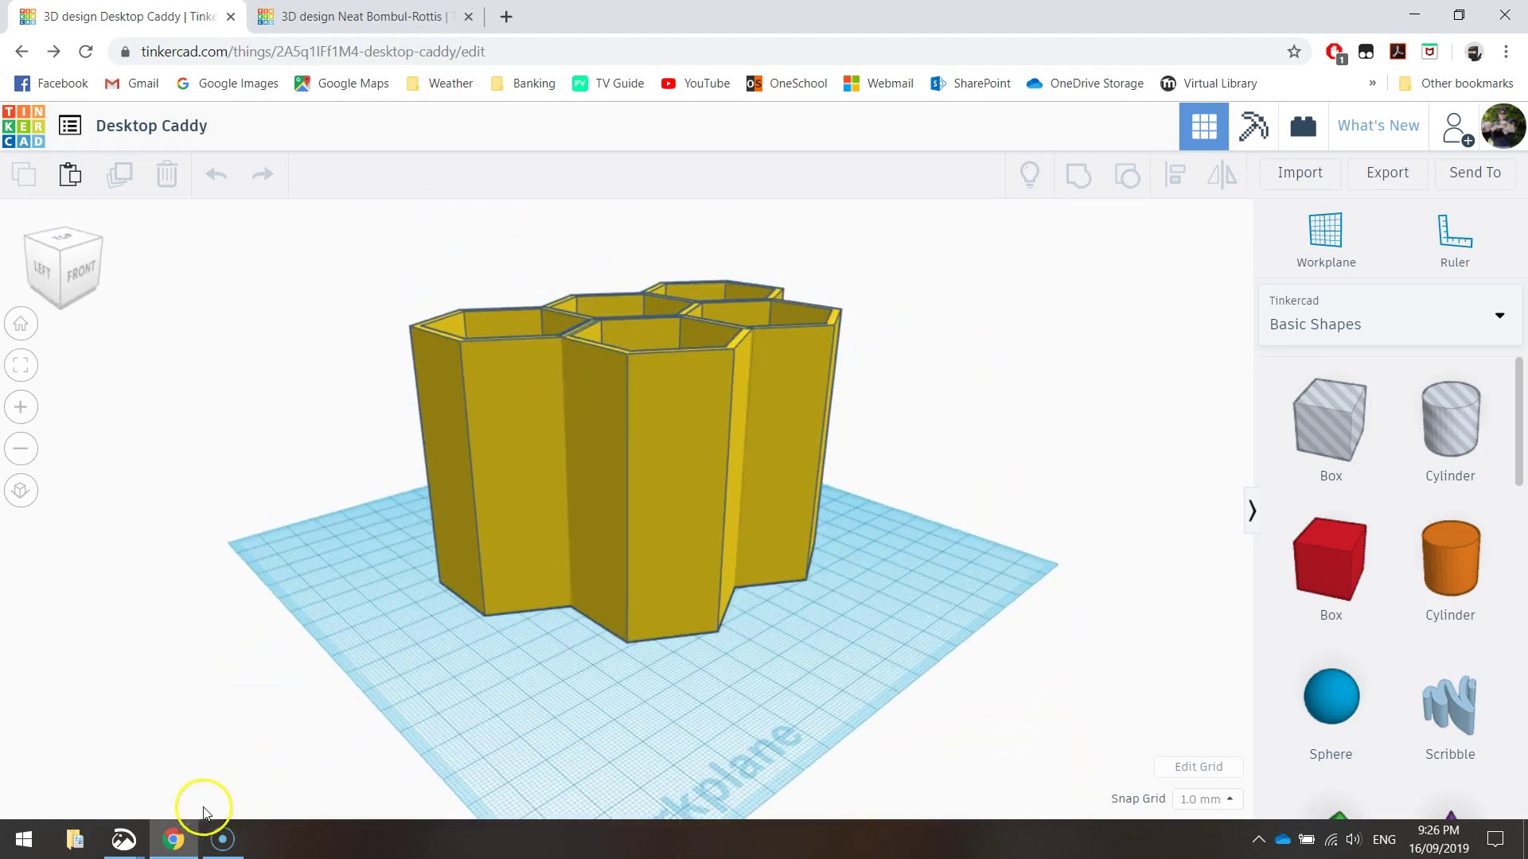
click(124, 839)
click(326, 746)
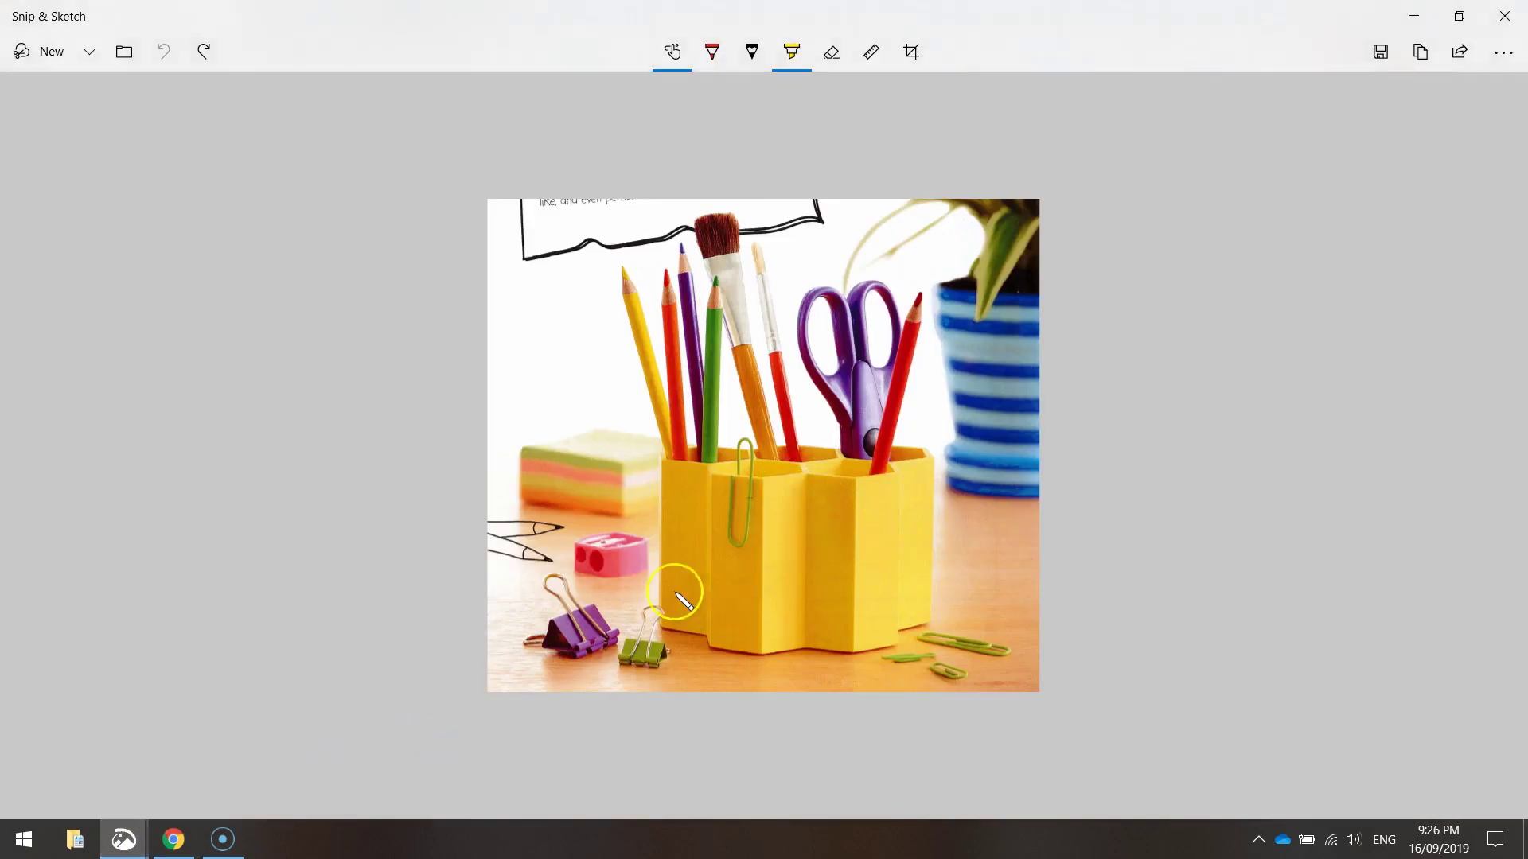
click(170, 836)
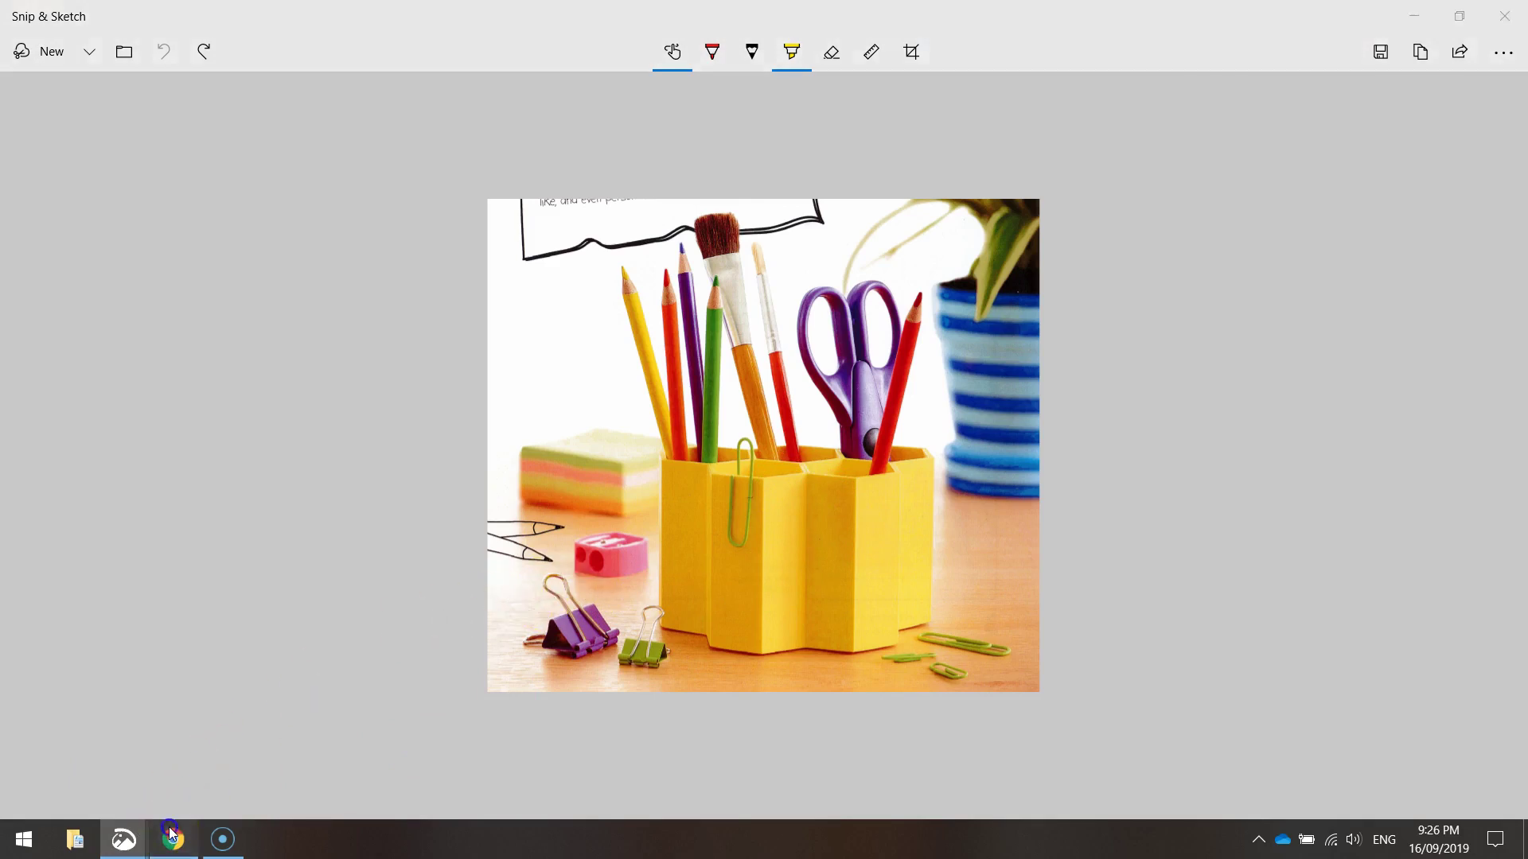
Orbit to look down on the Desktop Caddy, then switch to the empty Neat Bombul-Rottis design
right_drag(608, 493, 595, 535)
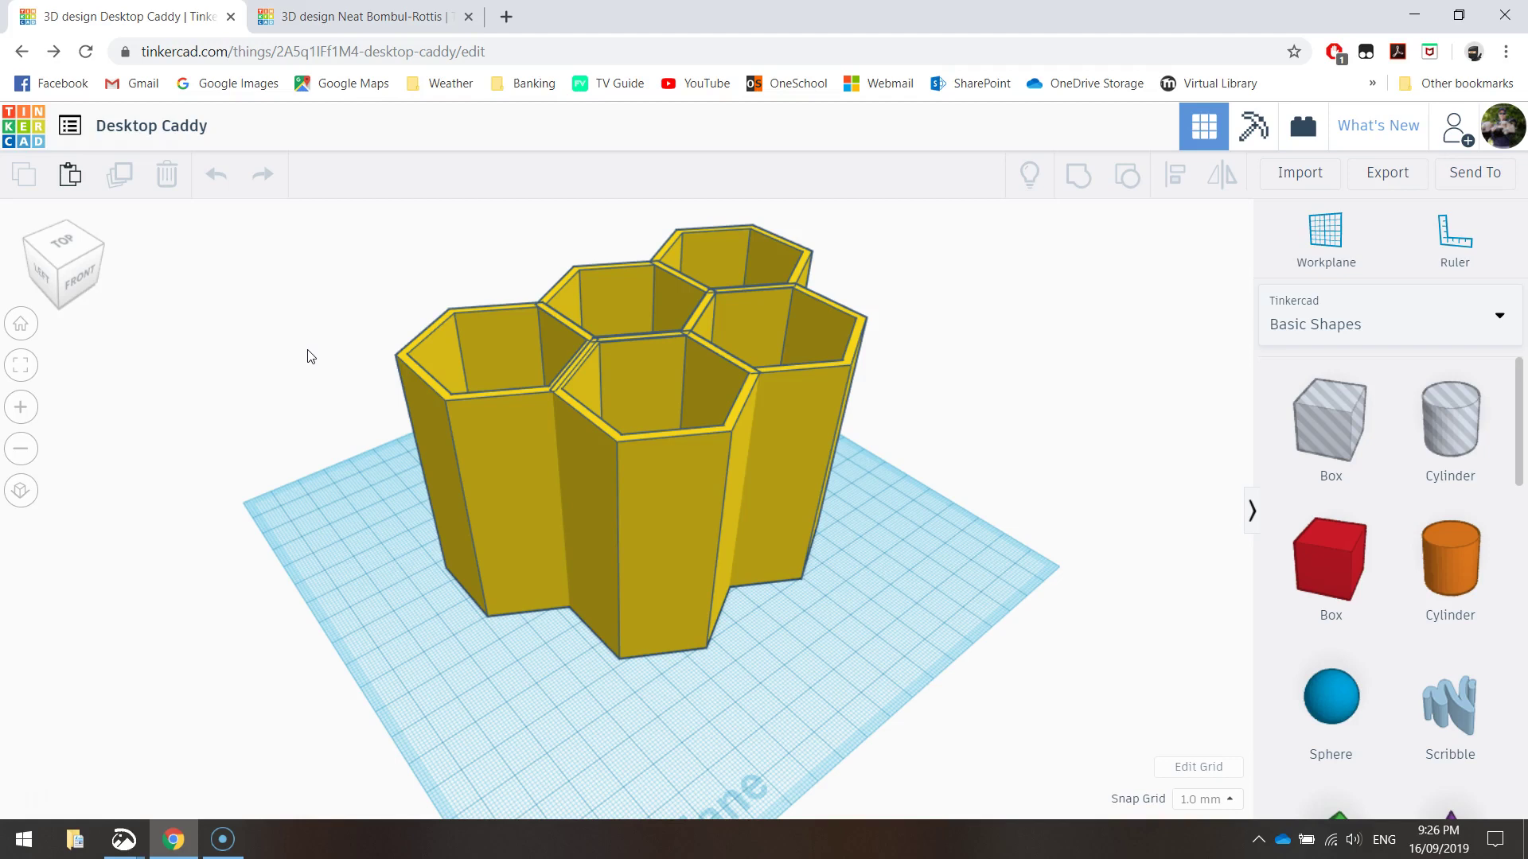
click(342, 16)
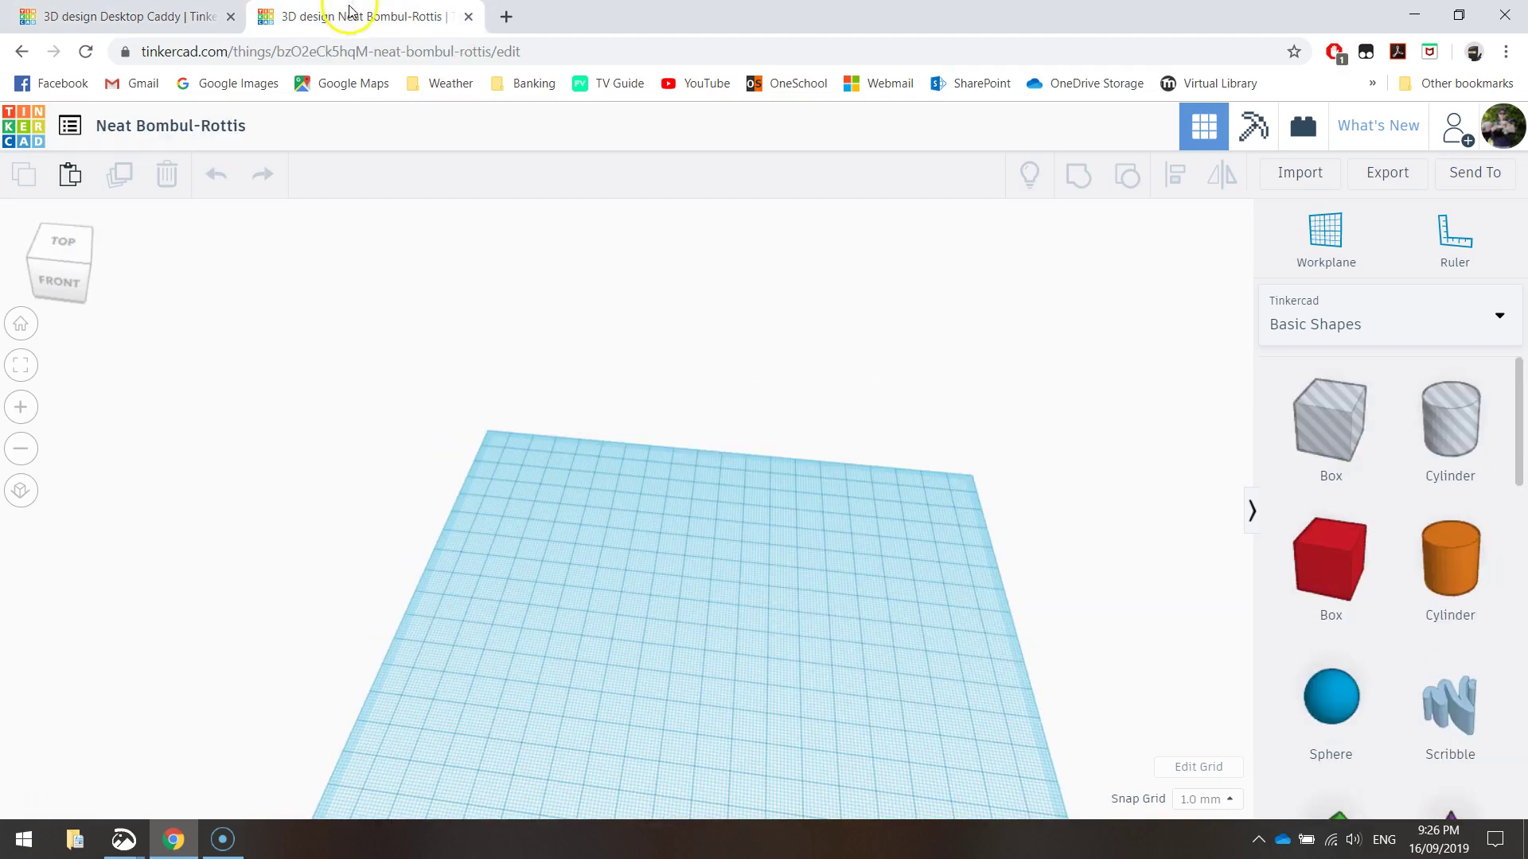
Snap the empty workplane to a top-front view and pan it fully into frame
click(63, 264)
middle_drag(573, 589, 530, 387)
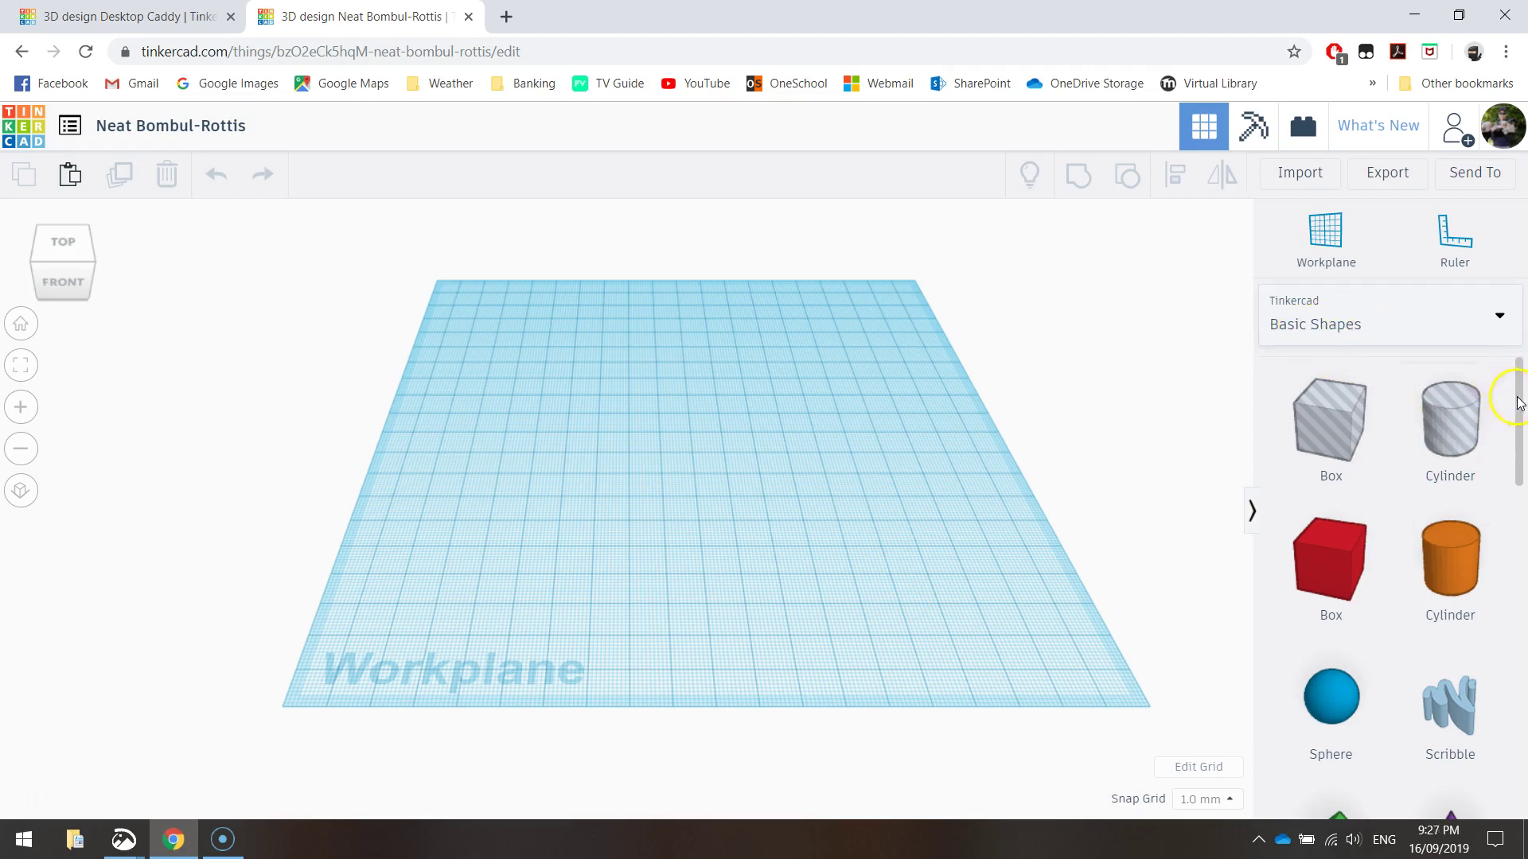
Place a blue six-sided Polygon prism from Basic Shapes onto the workplane
drag(1520, 404, 1523, 429)
scroll(1458, 447, down, 8)
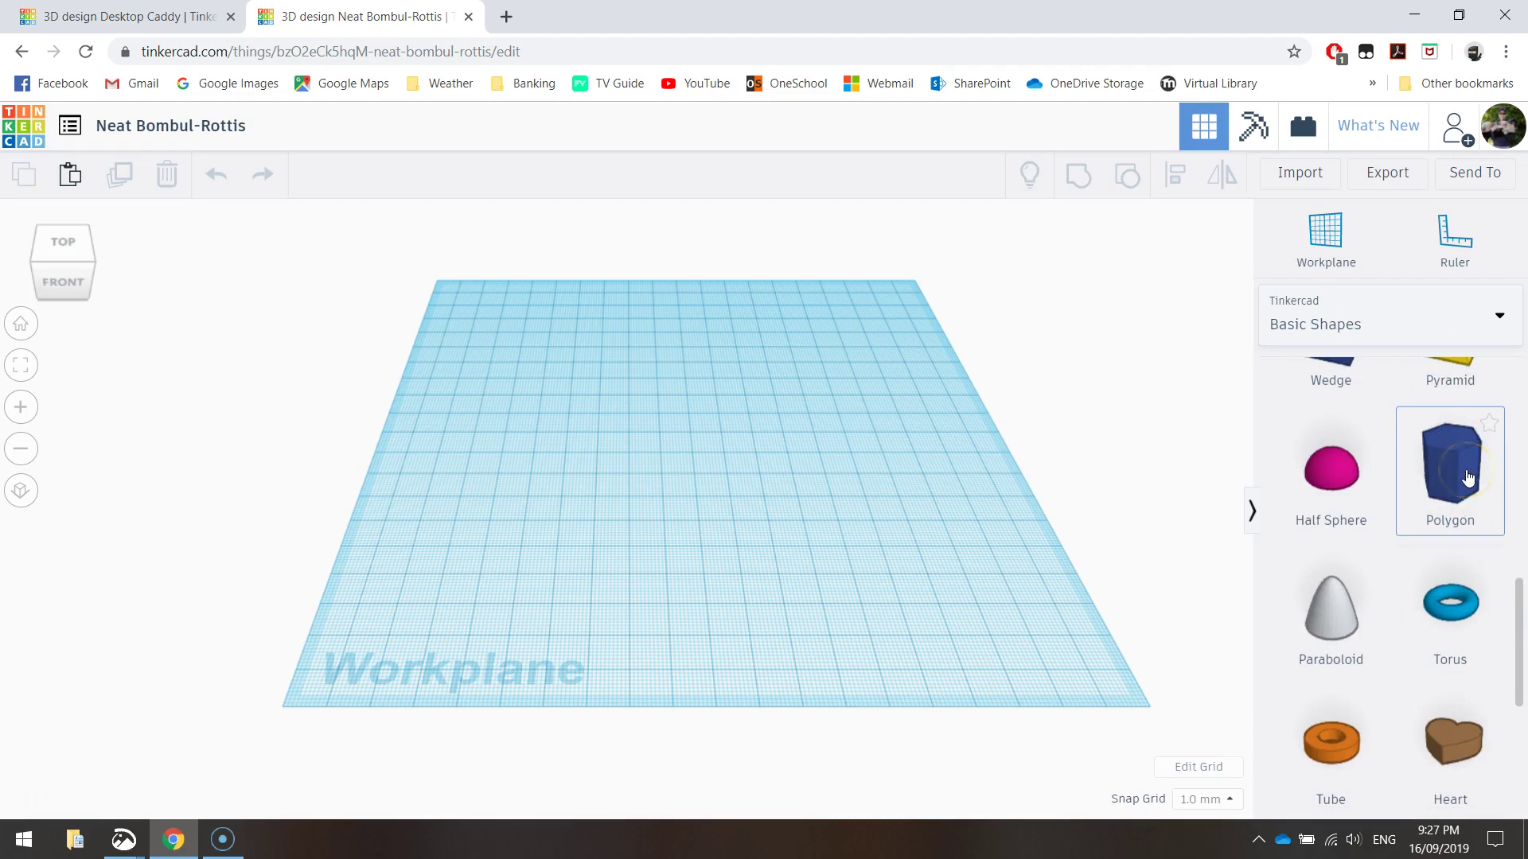
drag(1467, 476, 587, 439)
click(713, 414)
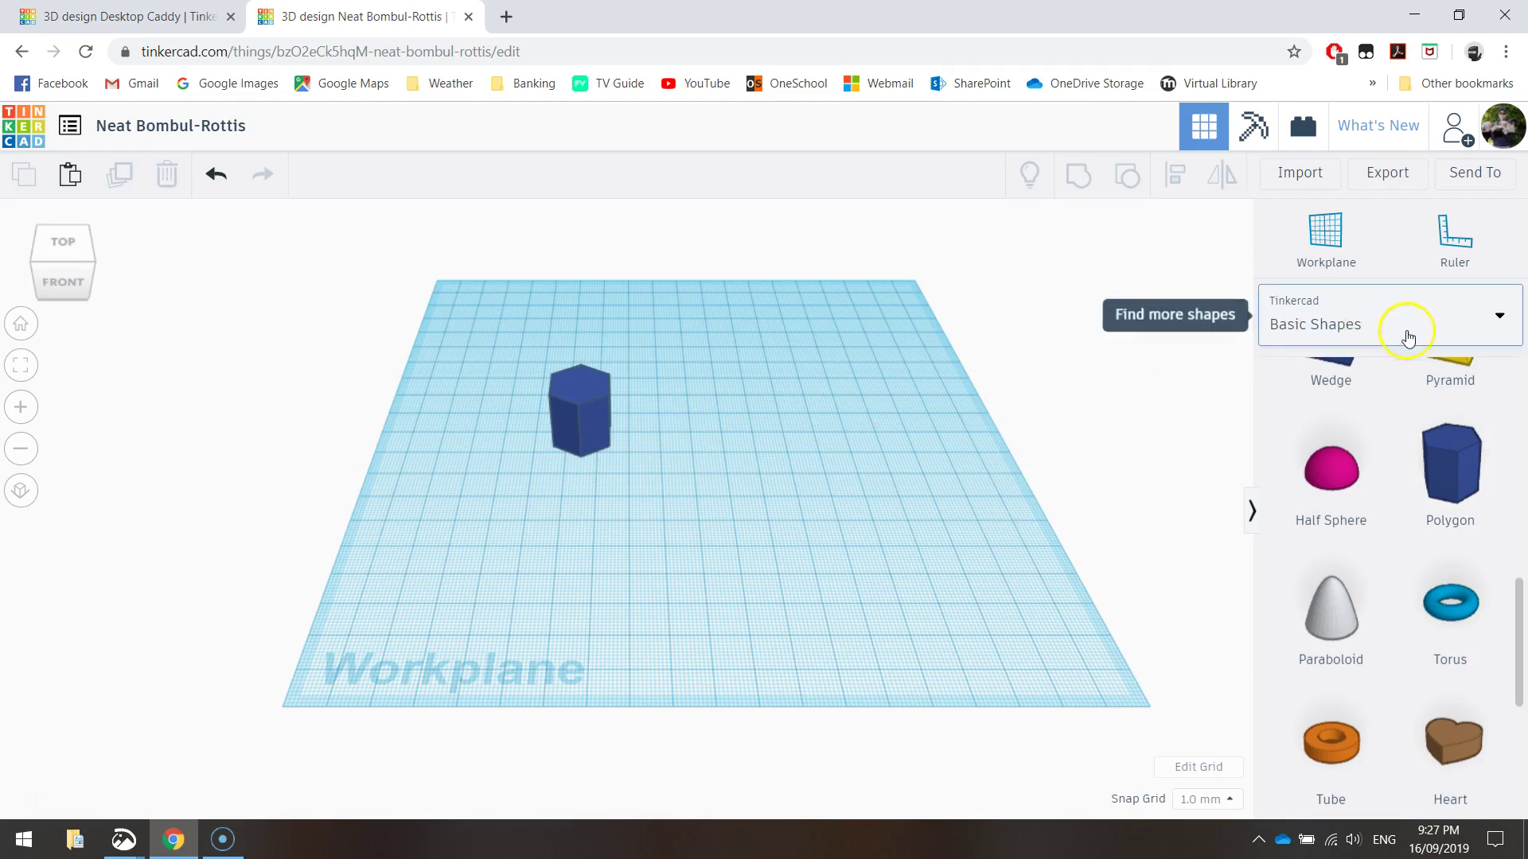
click(1493, 318)
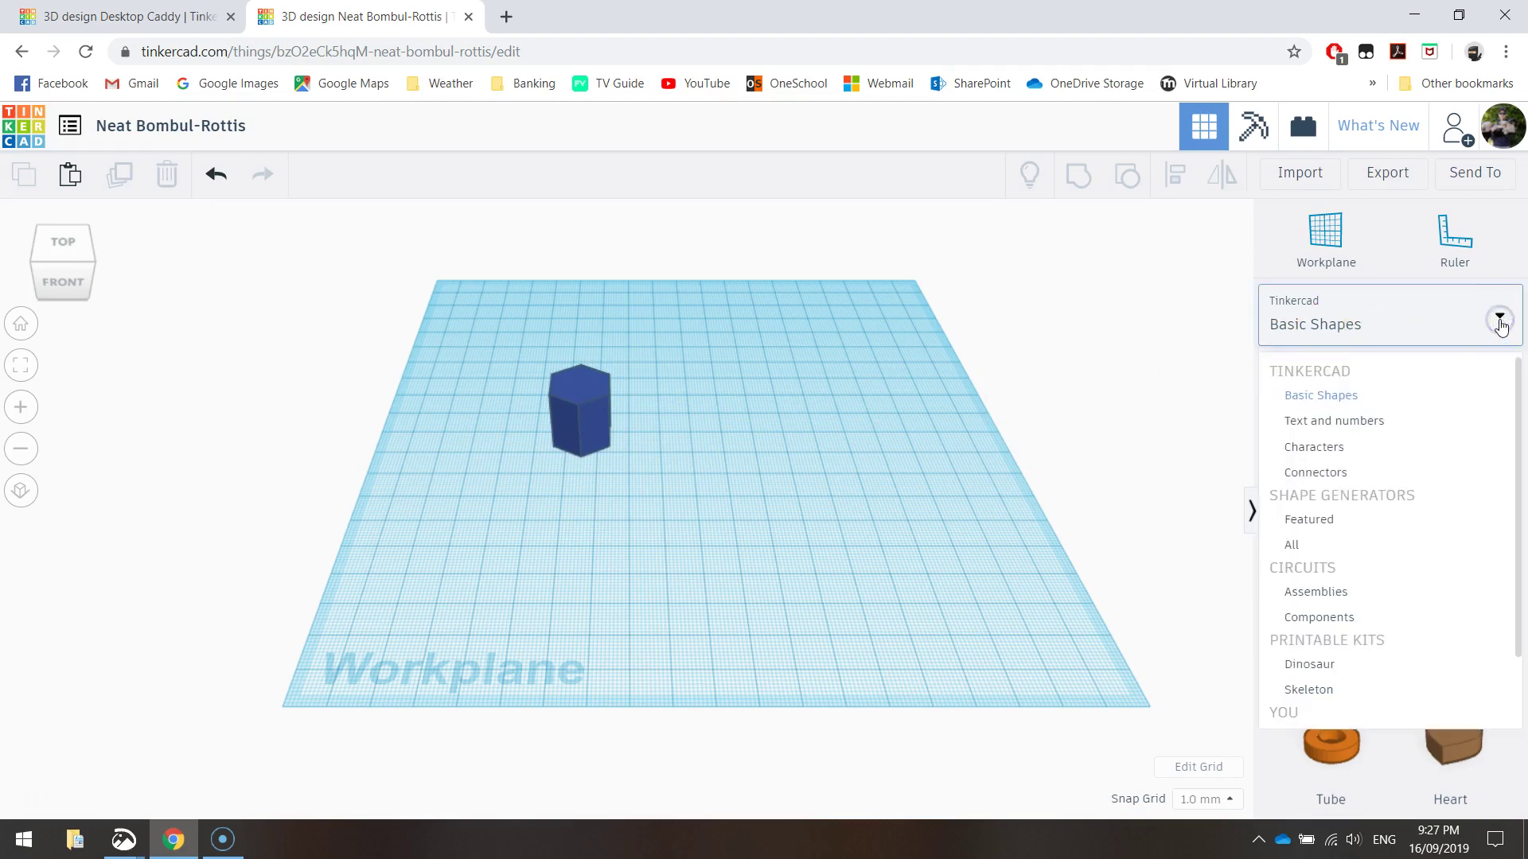
click(1327, 430)
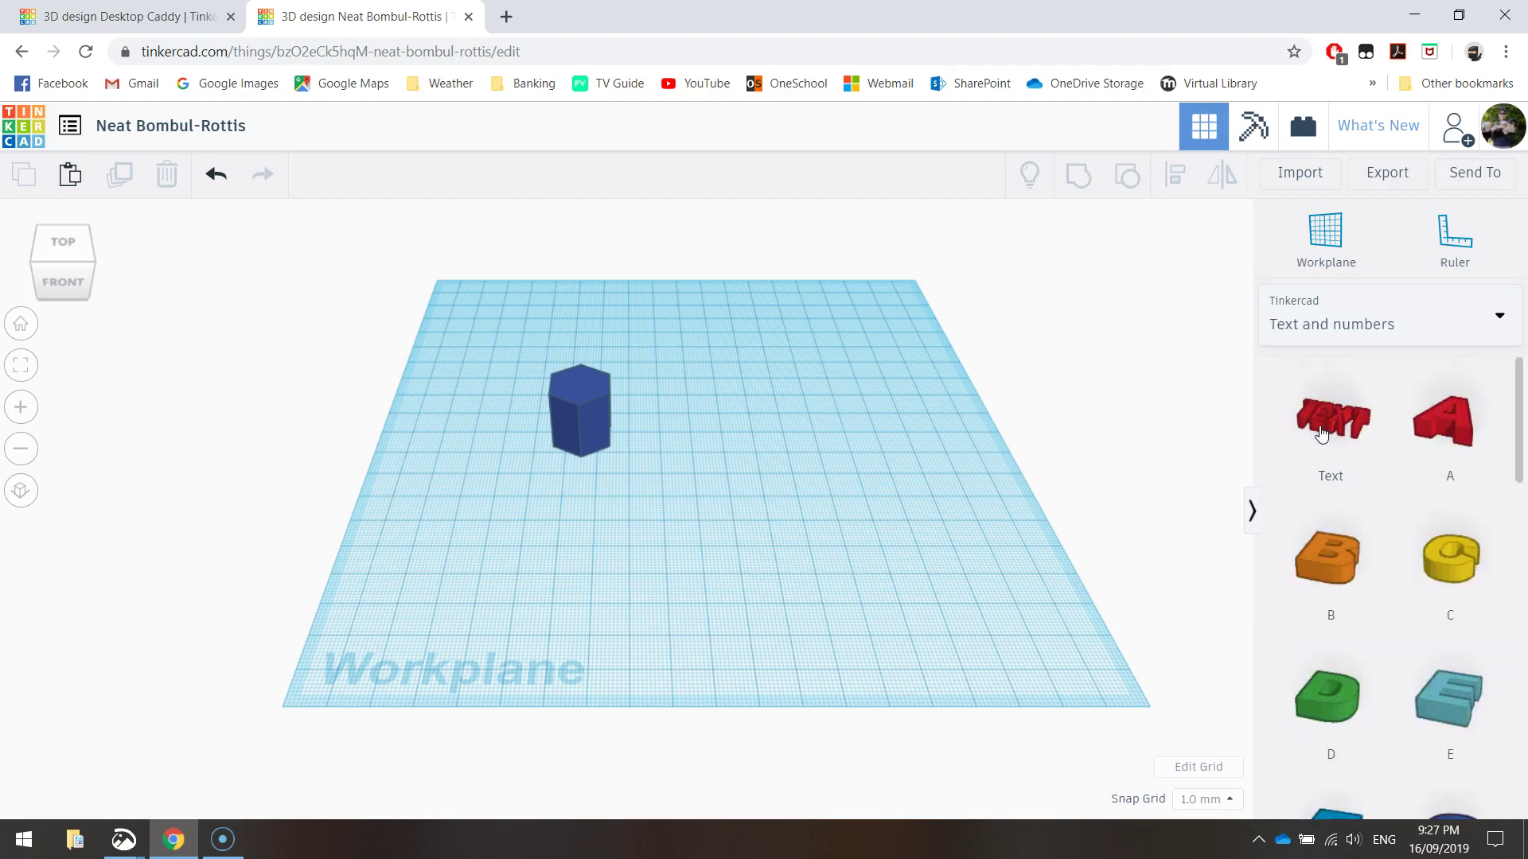
drag(1320, 432, 1302, 440)
click(1500, 316)
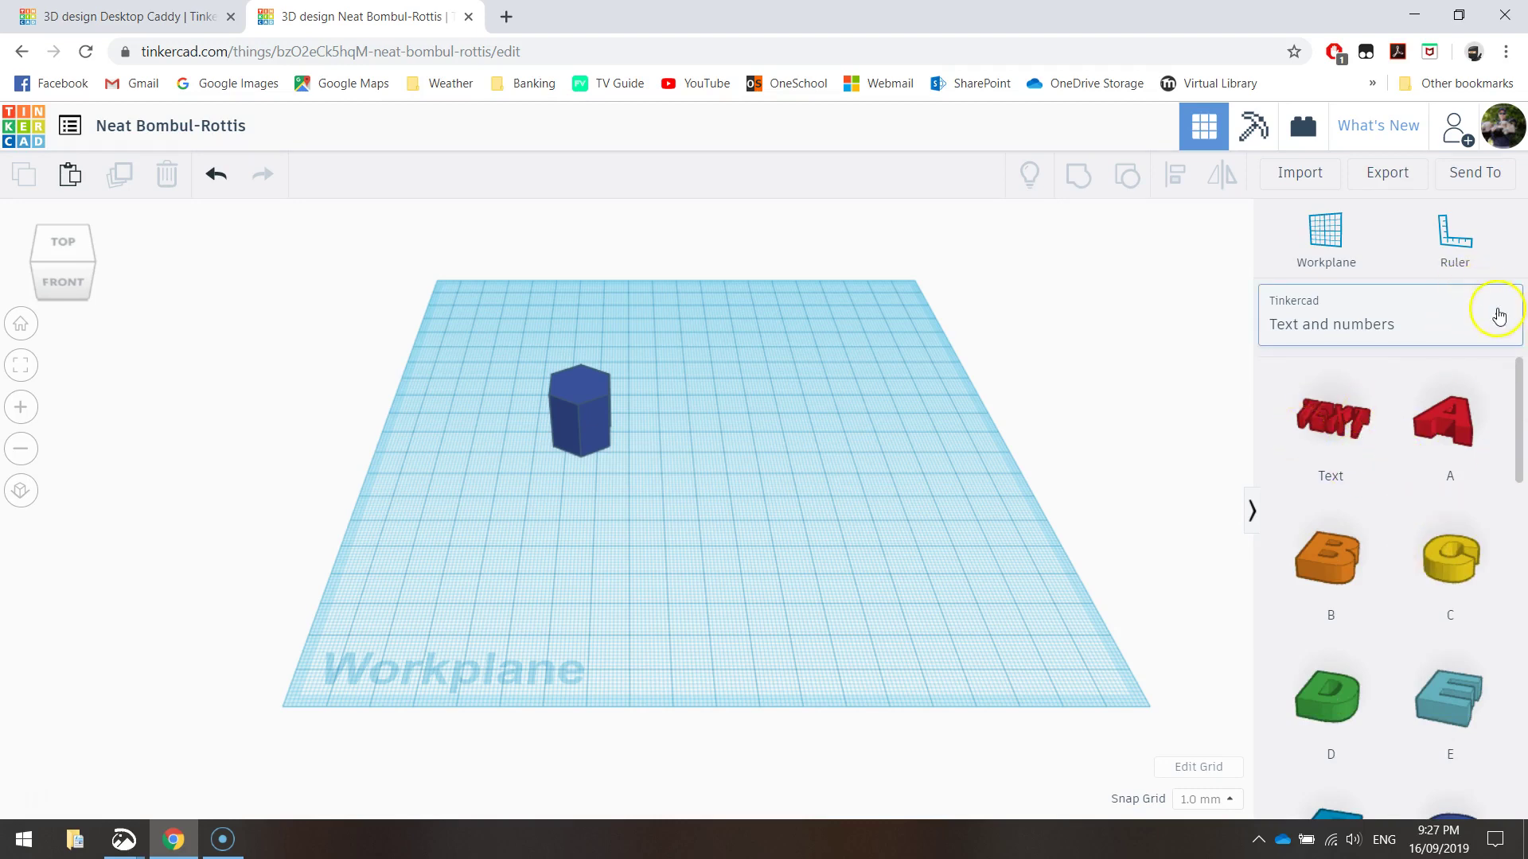
click(1379, 463)
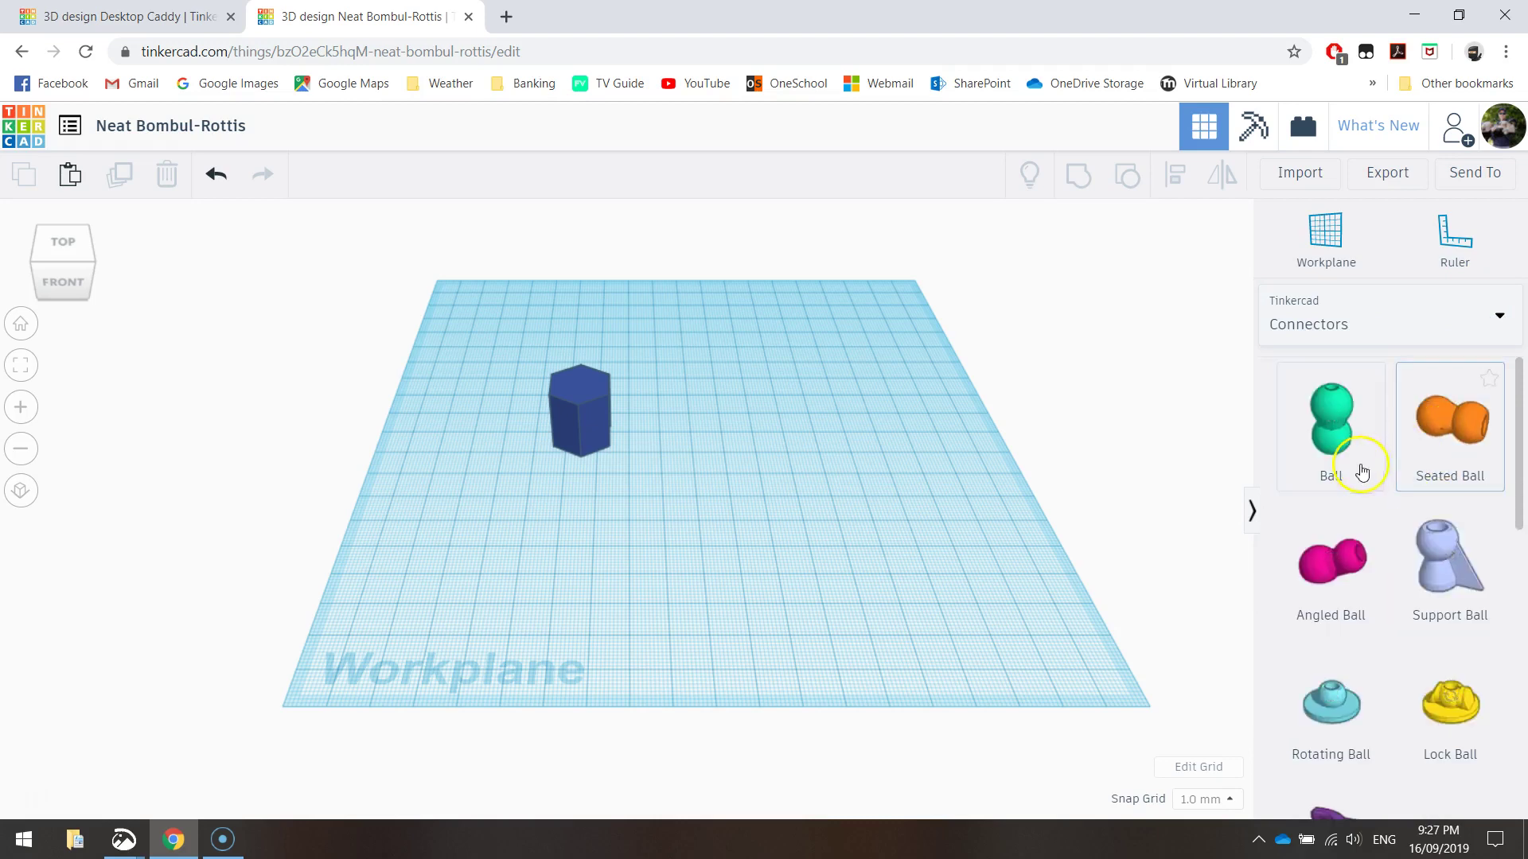
drag(1521, 509, 1519, 478)
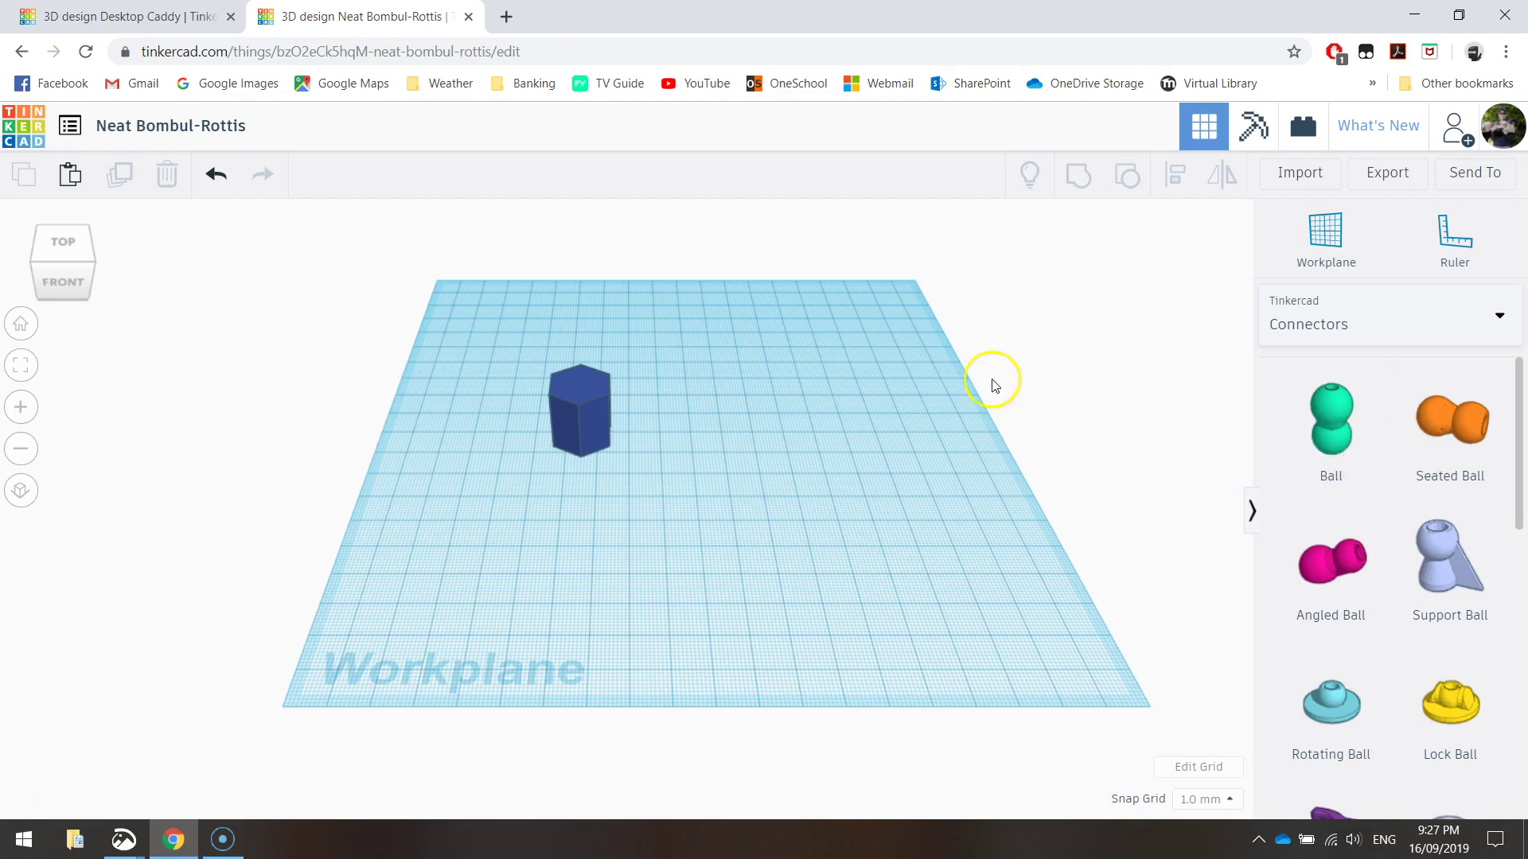
click(1345, 326)
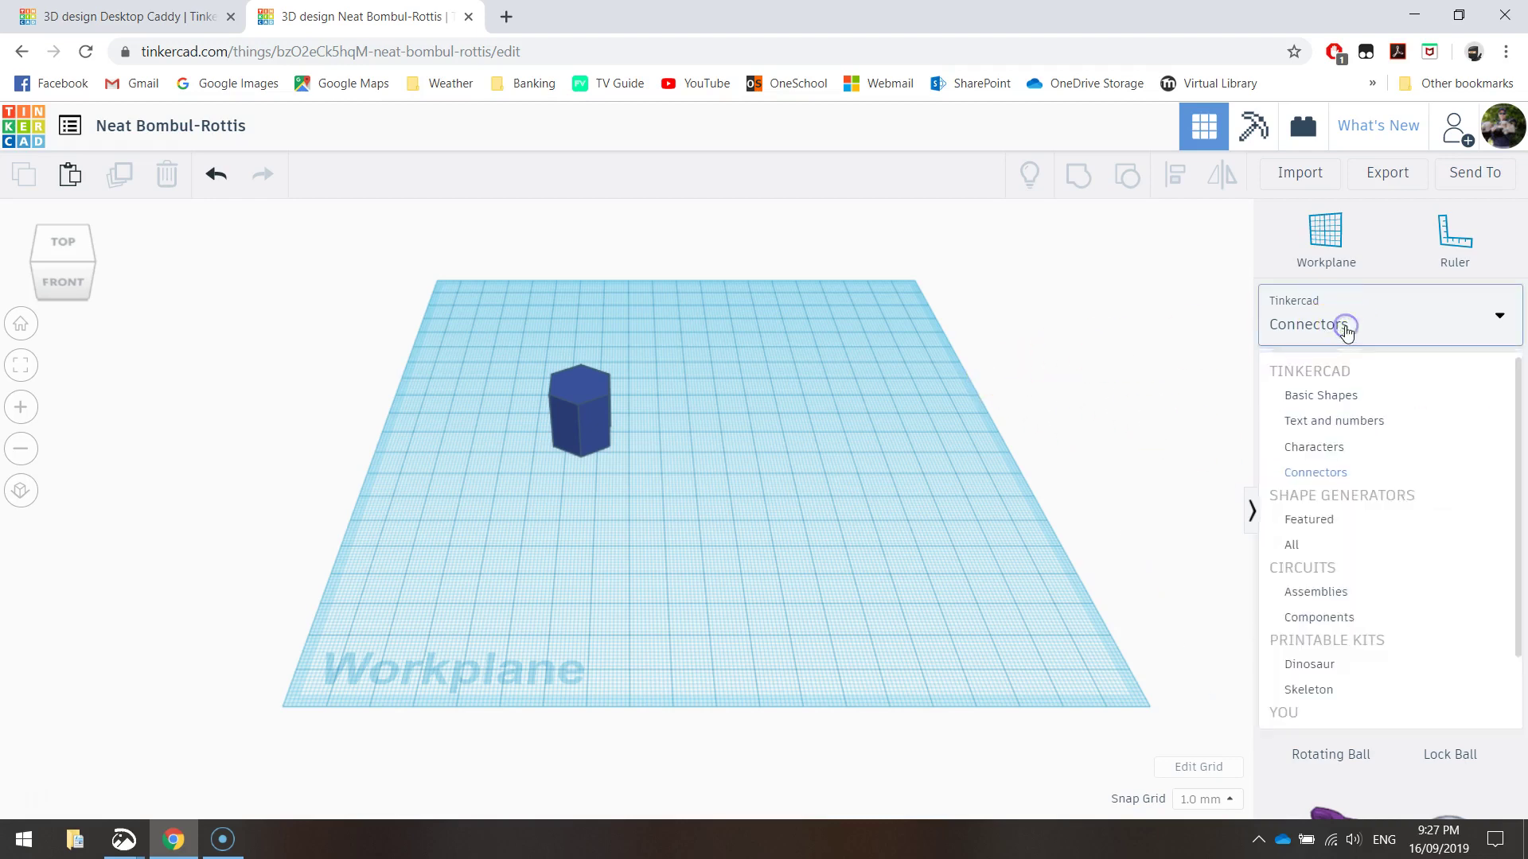
click(1333, 395)
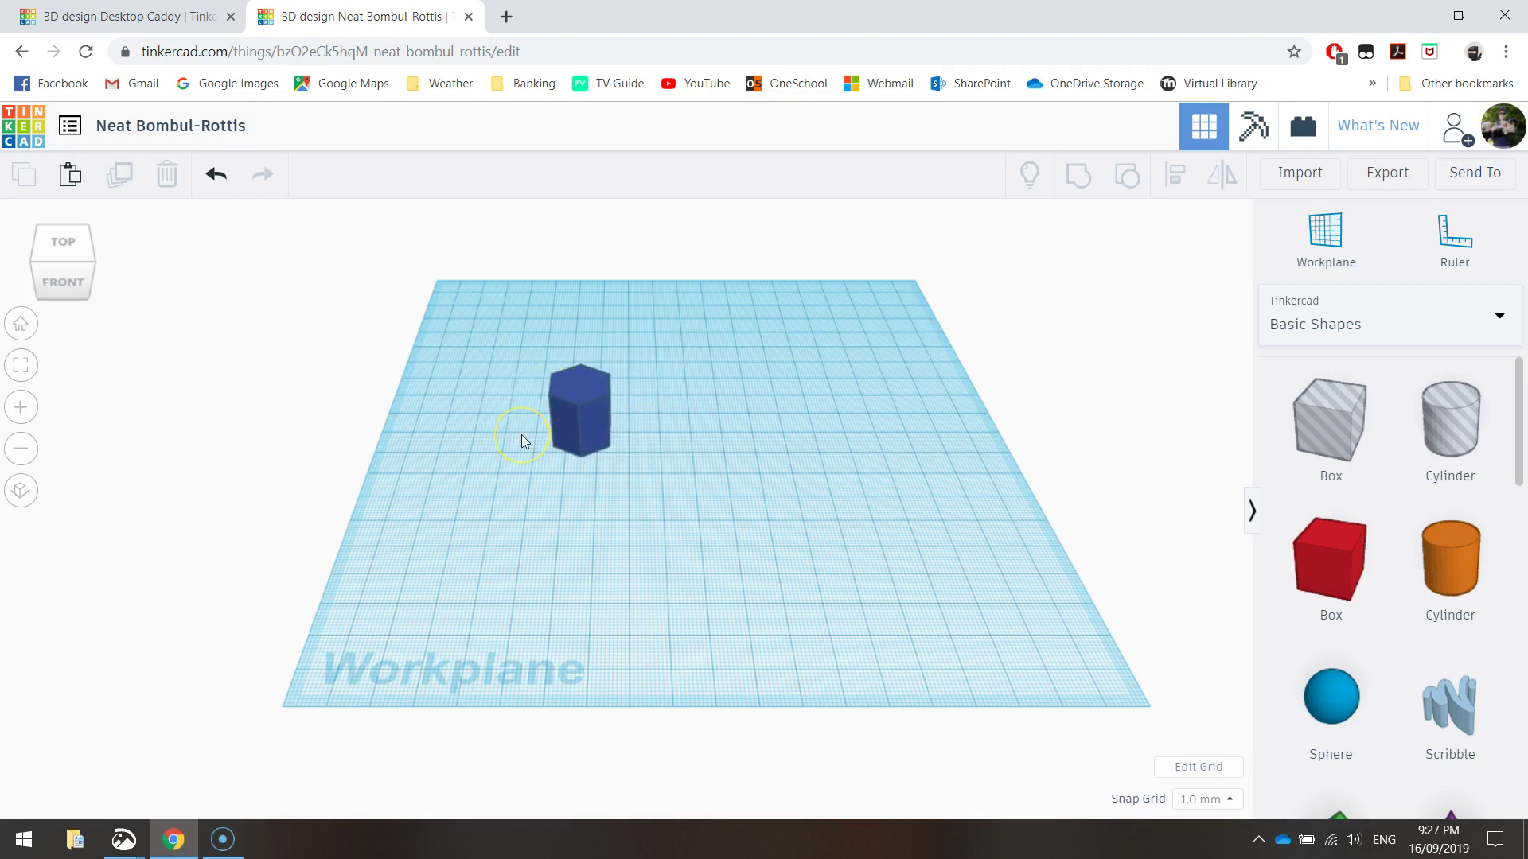
Recolour the hexagonal prism from blue to the yellow Solid preset
click(587, 390)
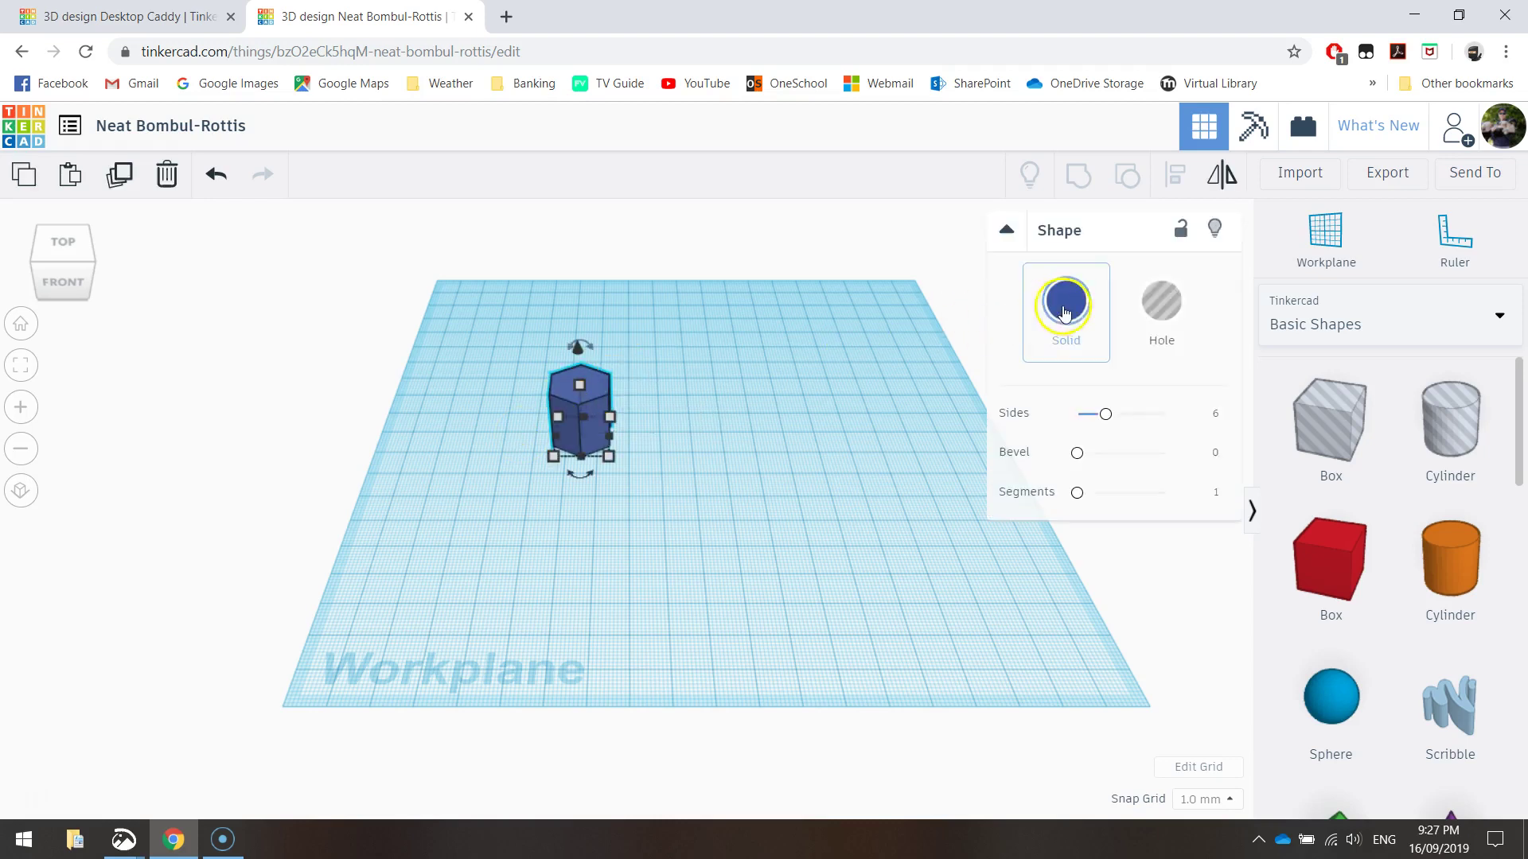
click(1065, 311)
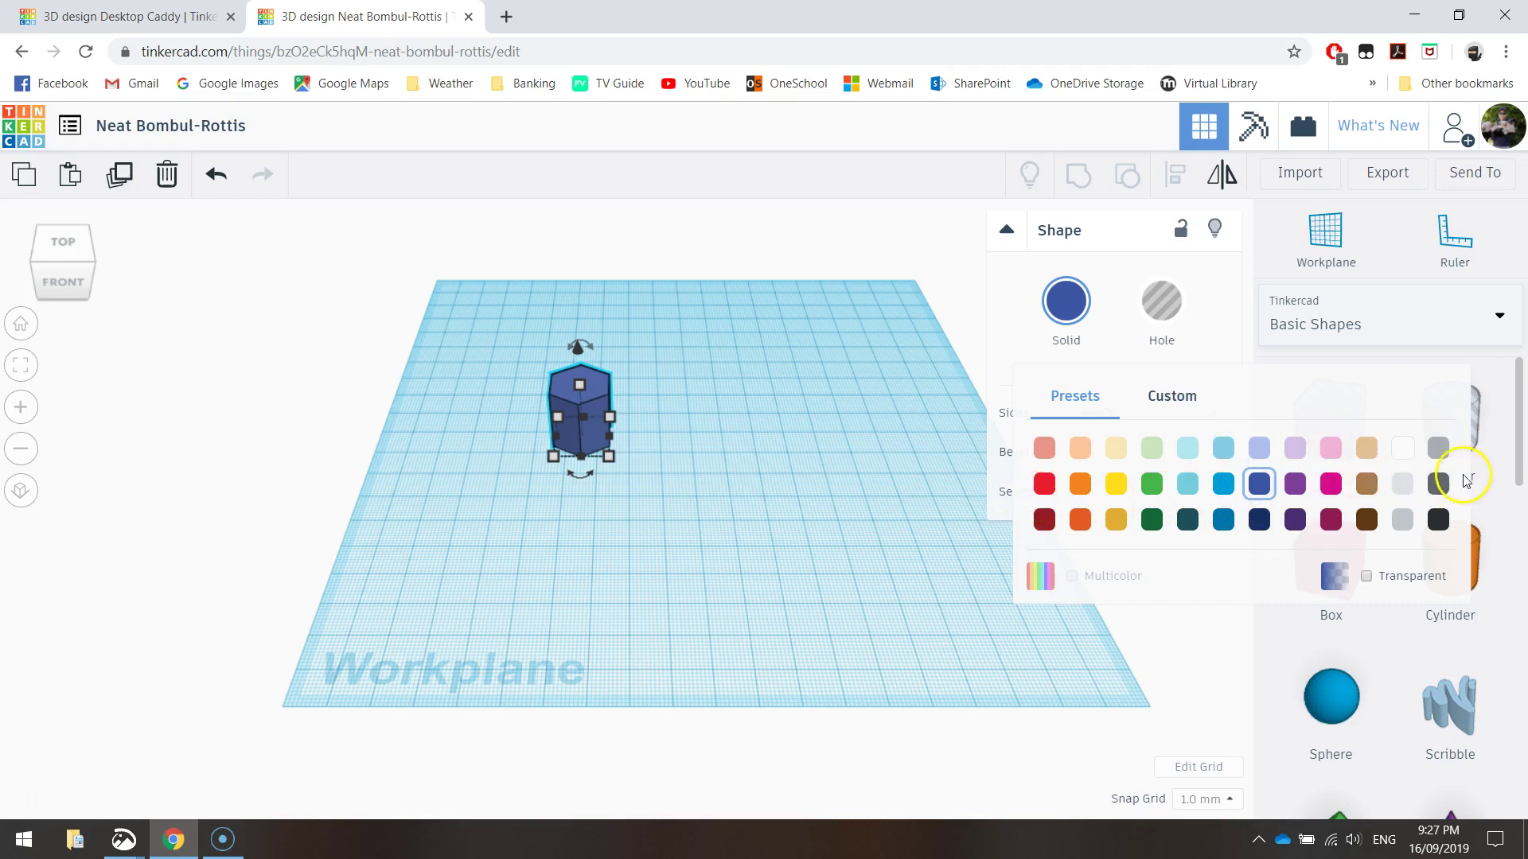
click(1116, 483)
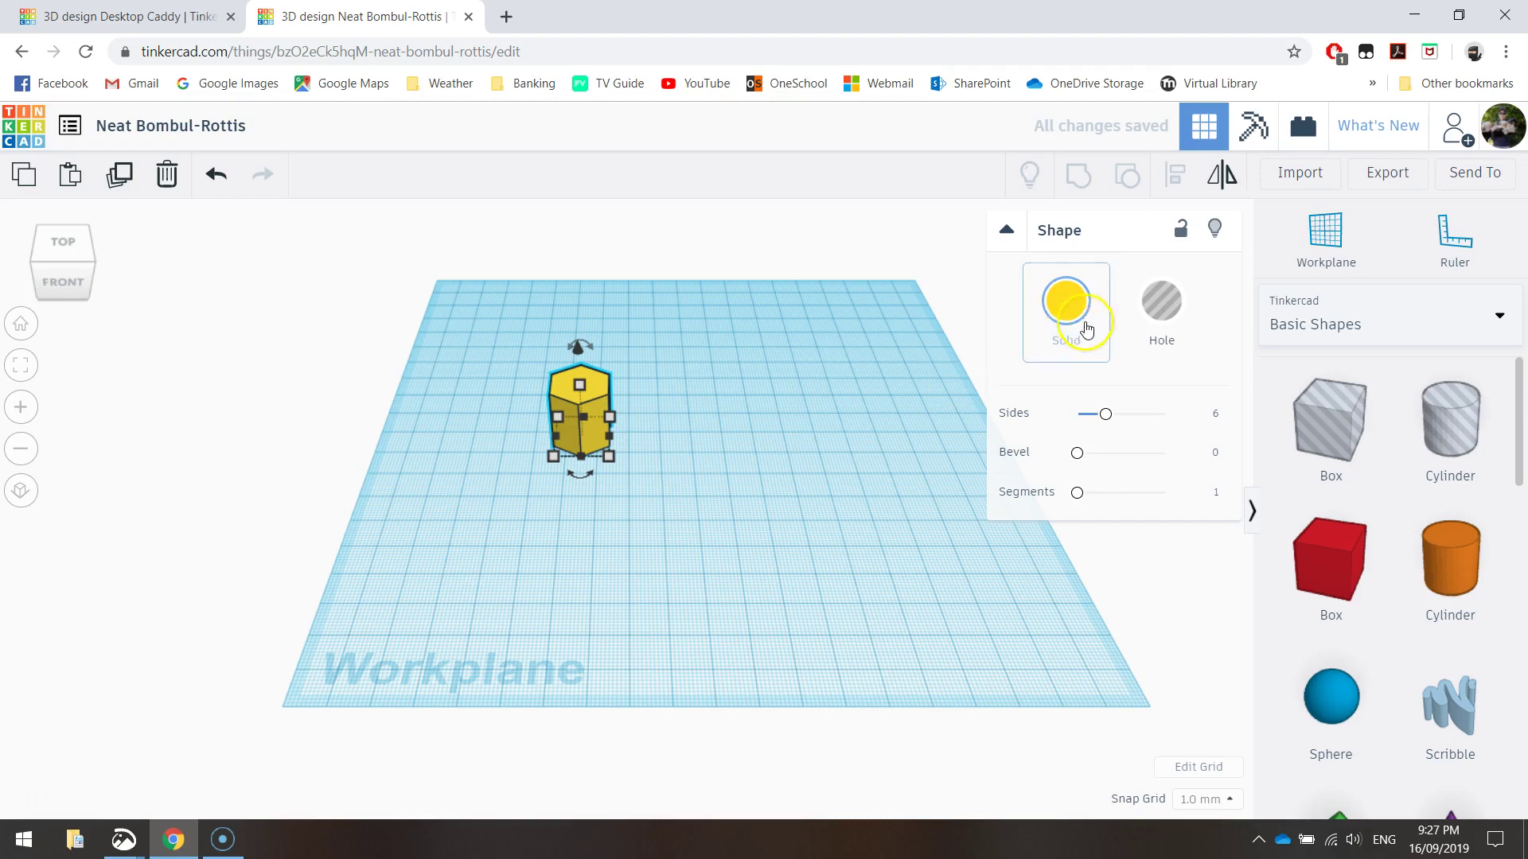
click(1000, 234)
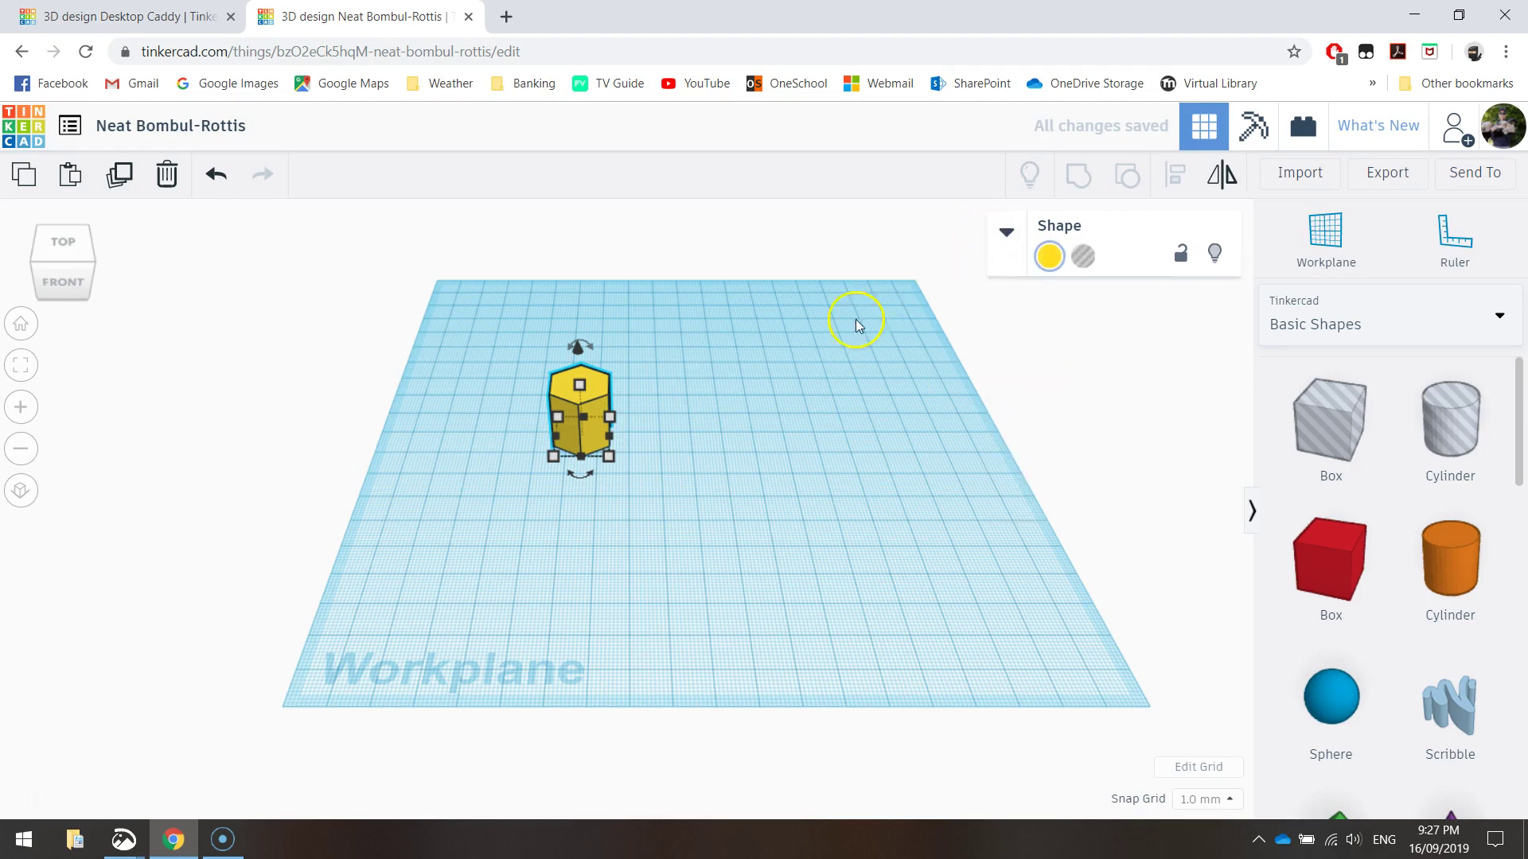
click(728, 366)
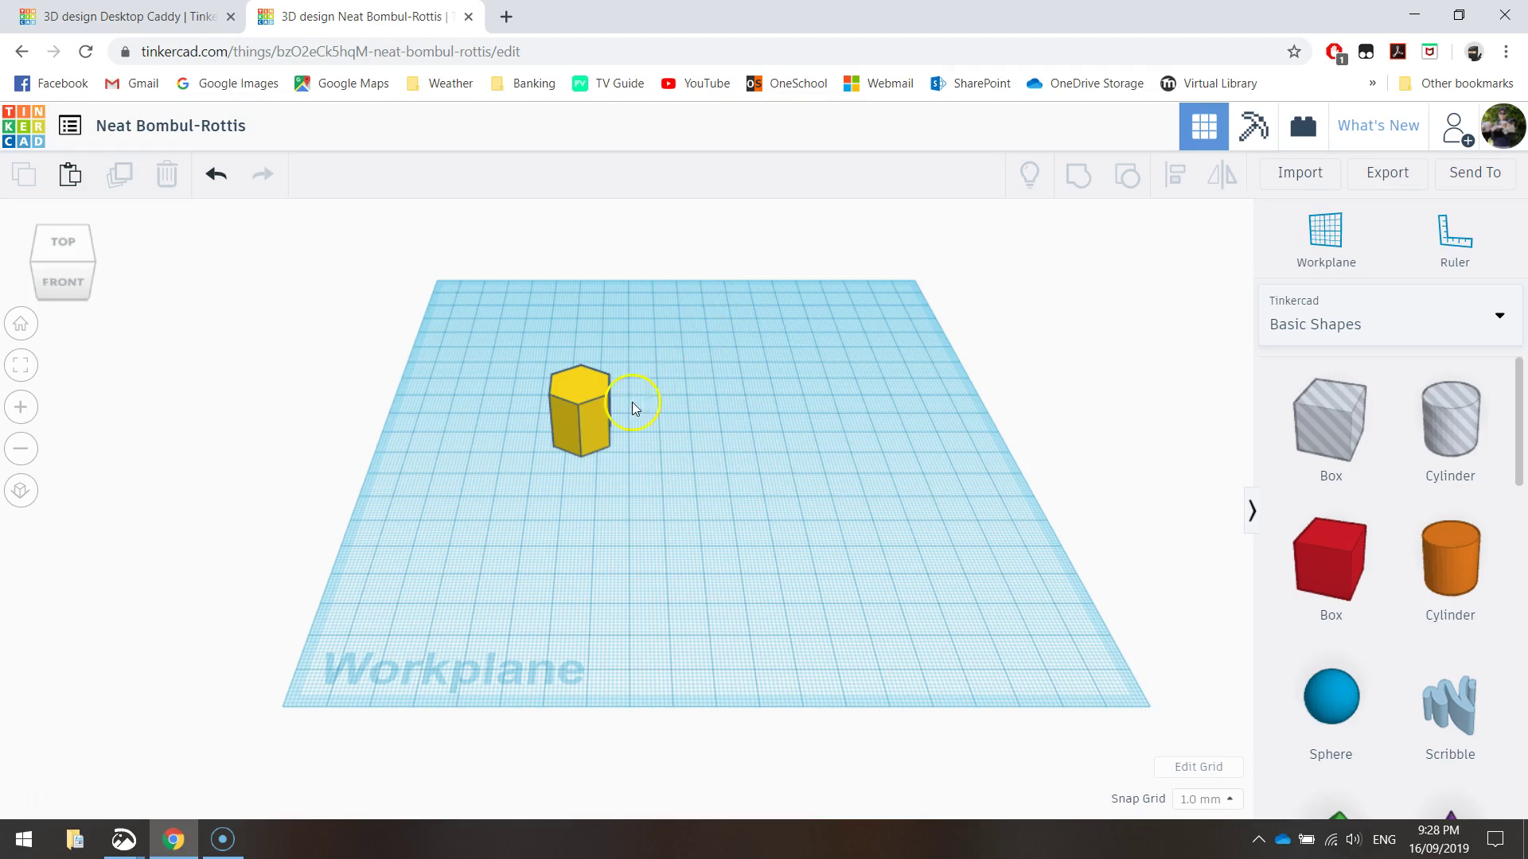
Zoom, orbit and pan to a close, low front view of the yellow prism
scroll(553, 392, up, 1)
scroll(519, 299, up, 6)
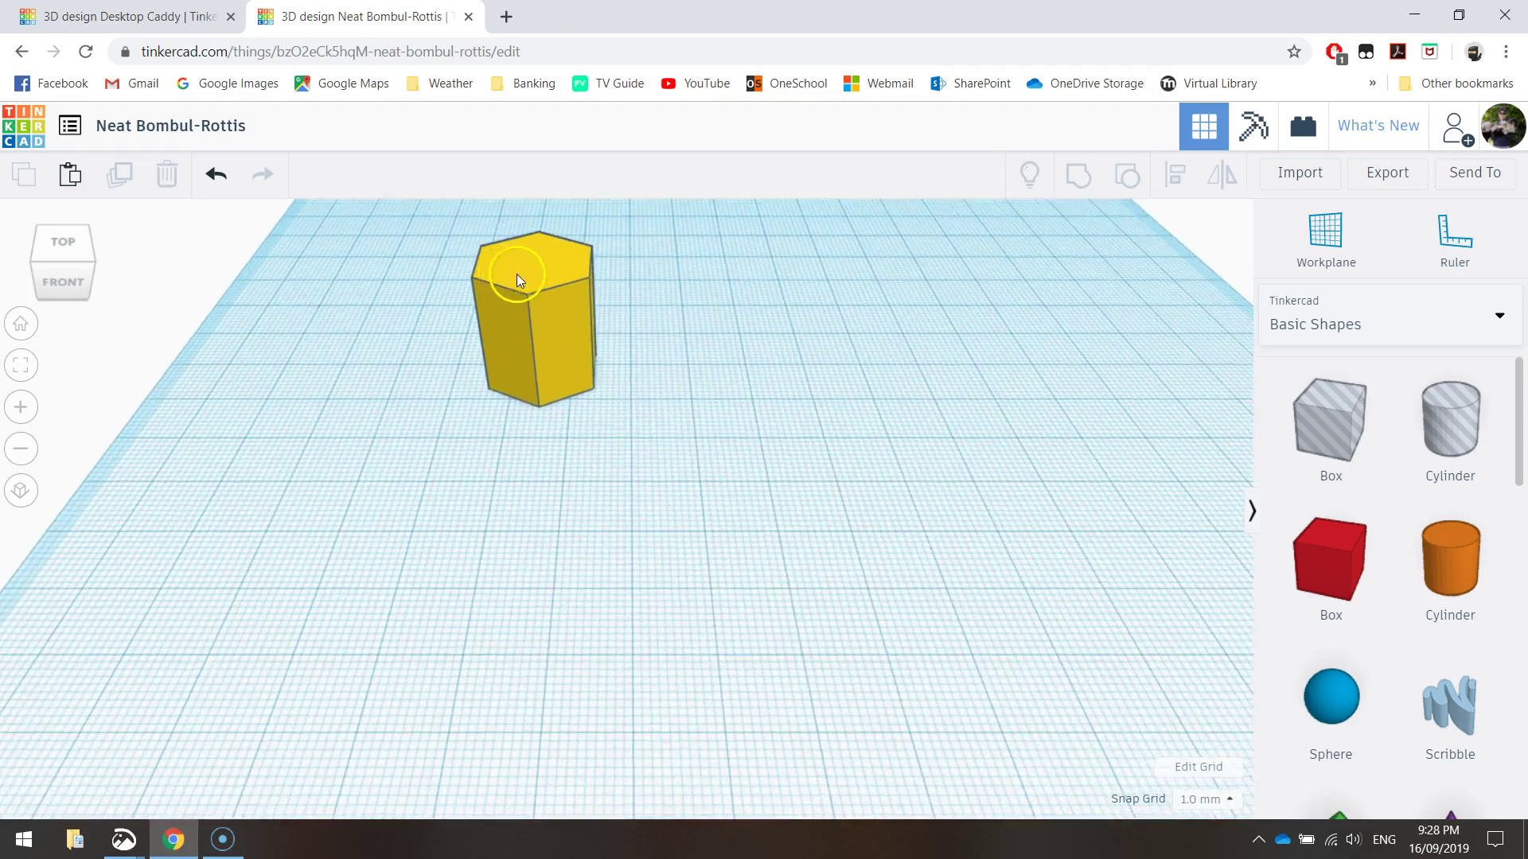
scroll(541, 269, down, 6)
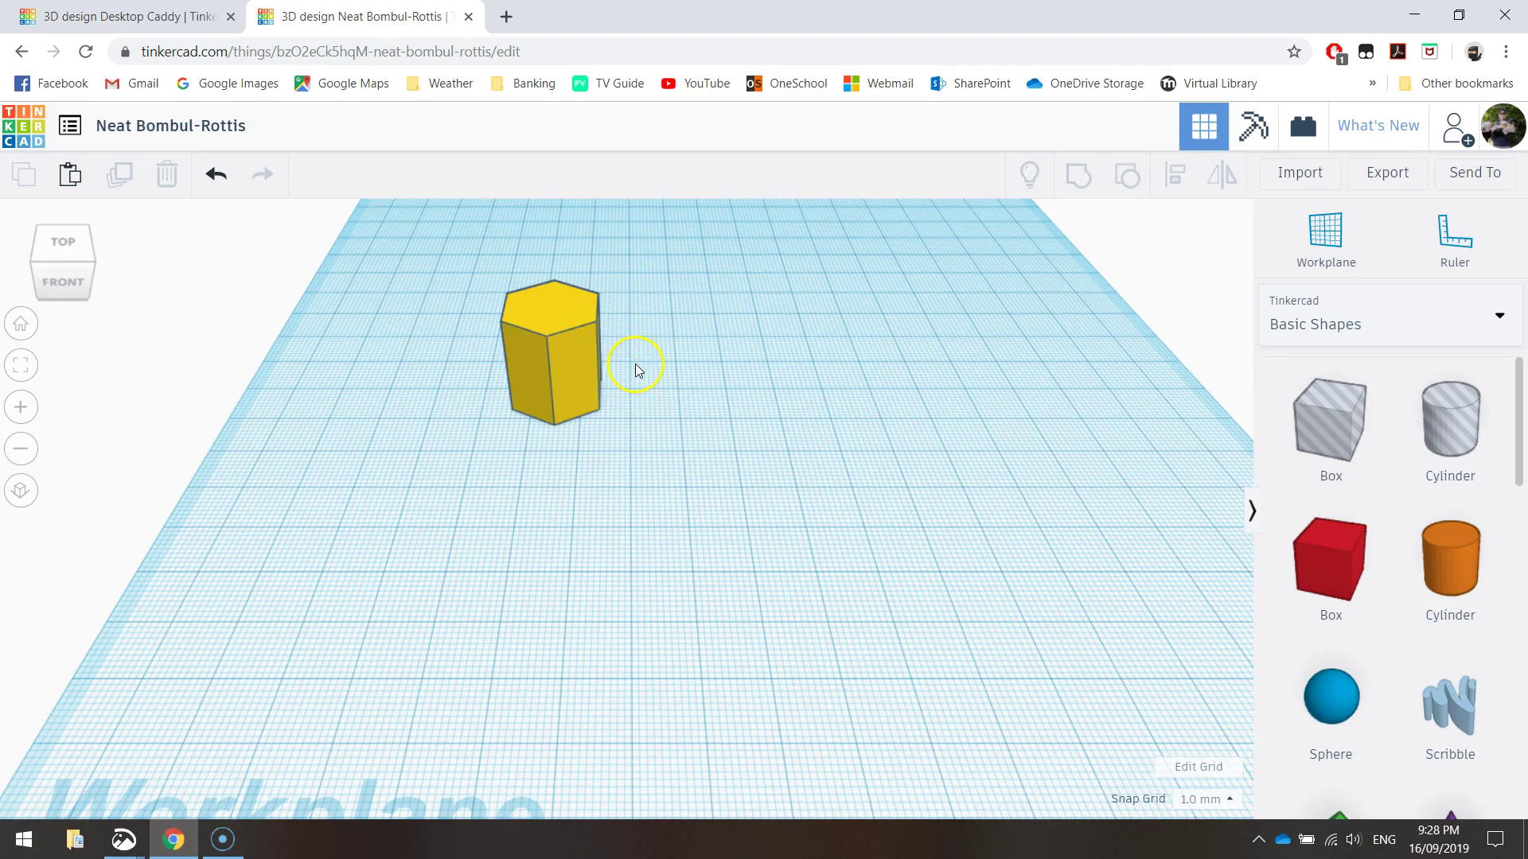
right_drag(651, 357, 588, 276)
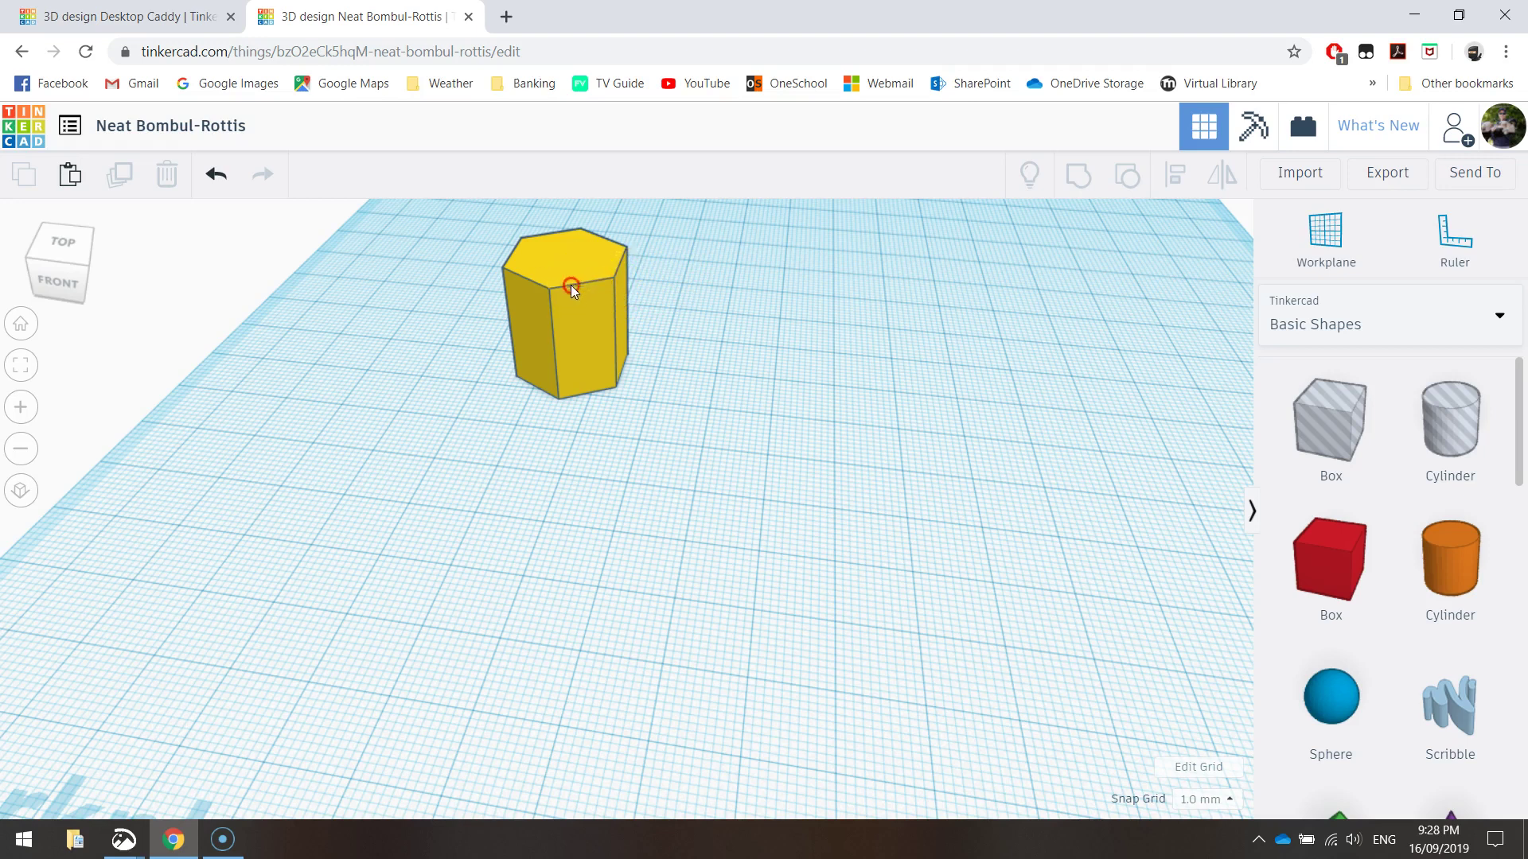
middle_drag(570, 287, 651, 454)
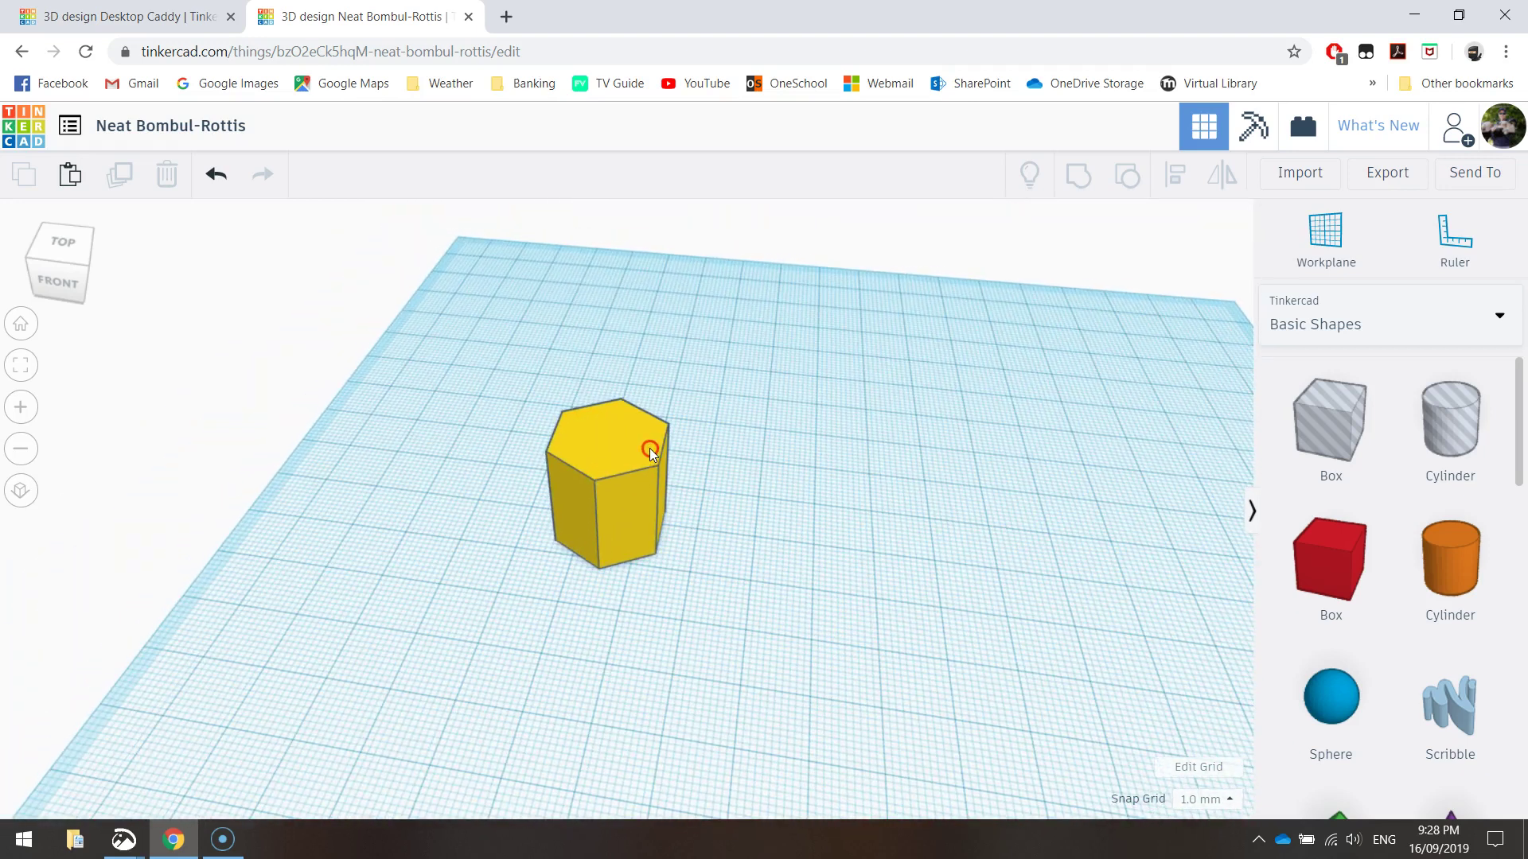
scroll(650, 449, up, 5)
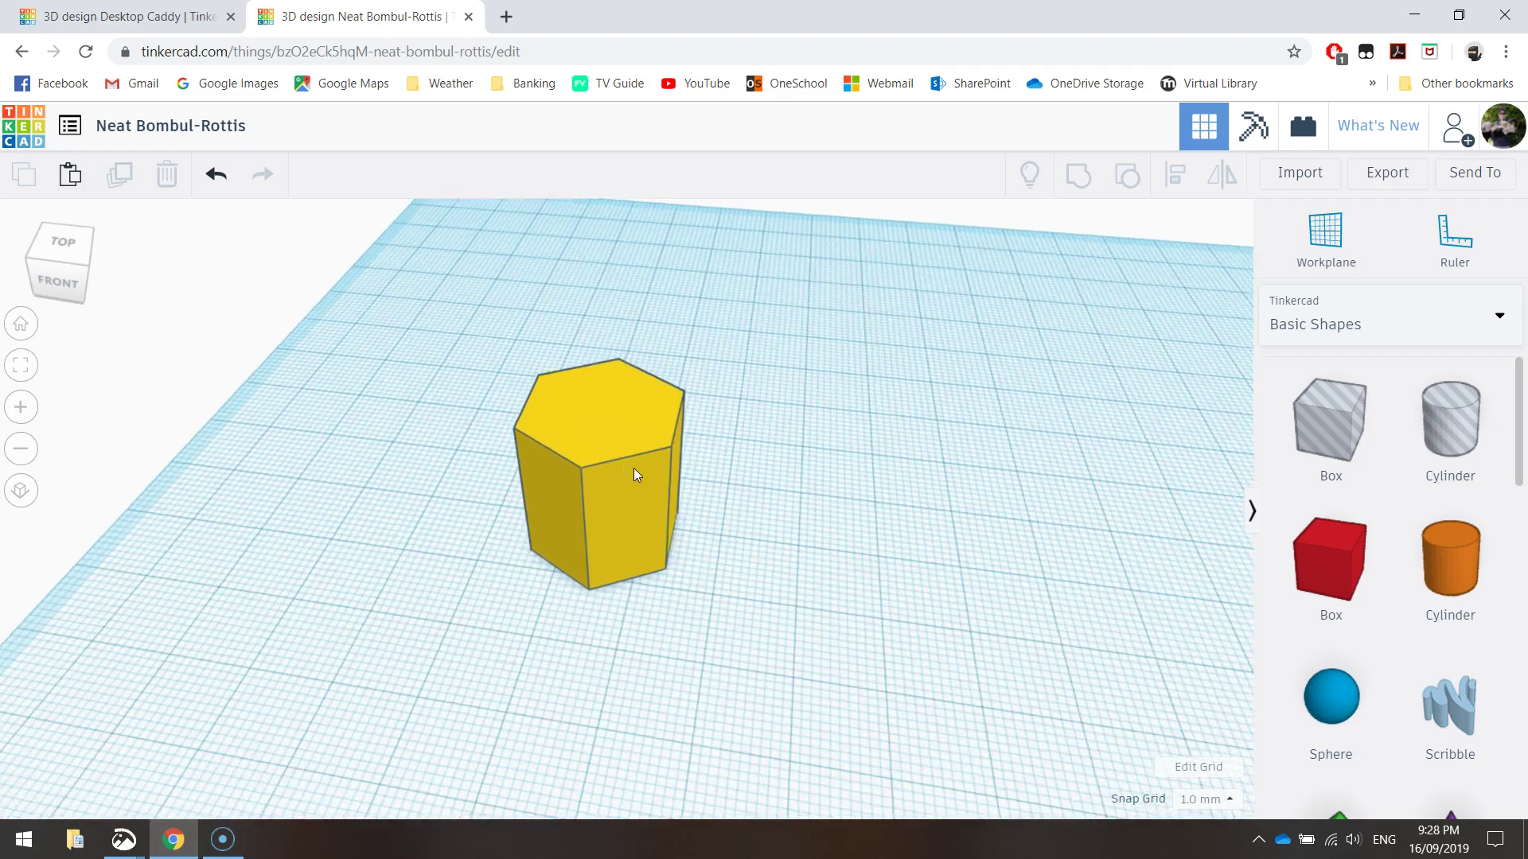
middle_drag(740, 418, 621, 443)
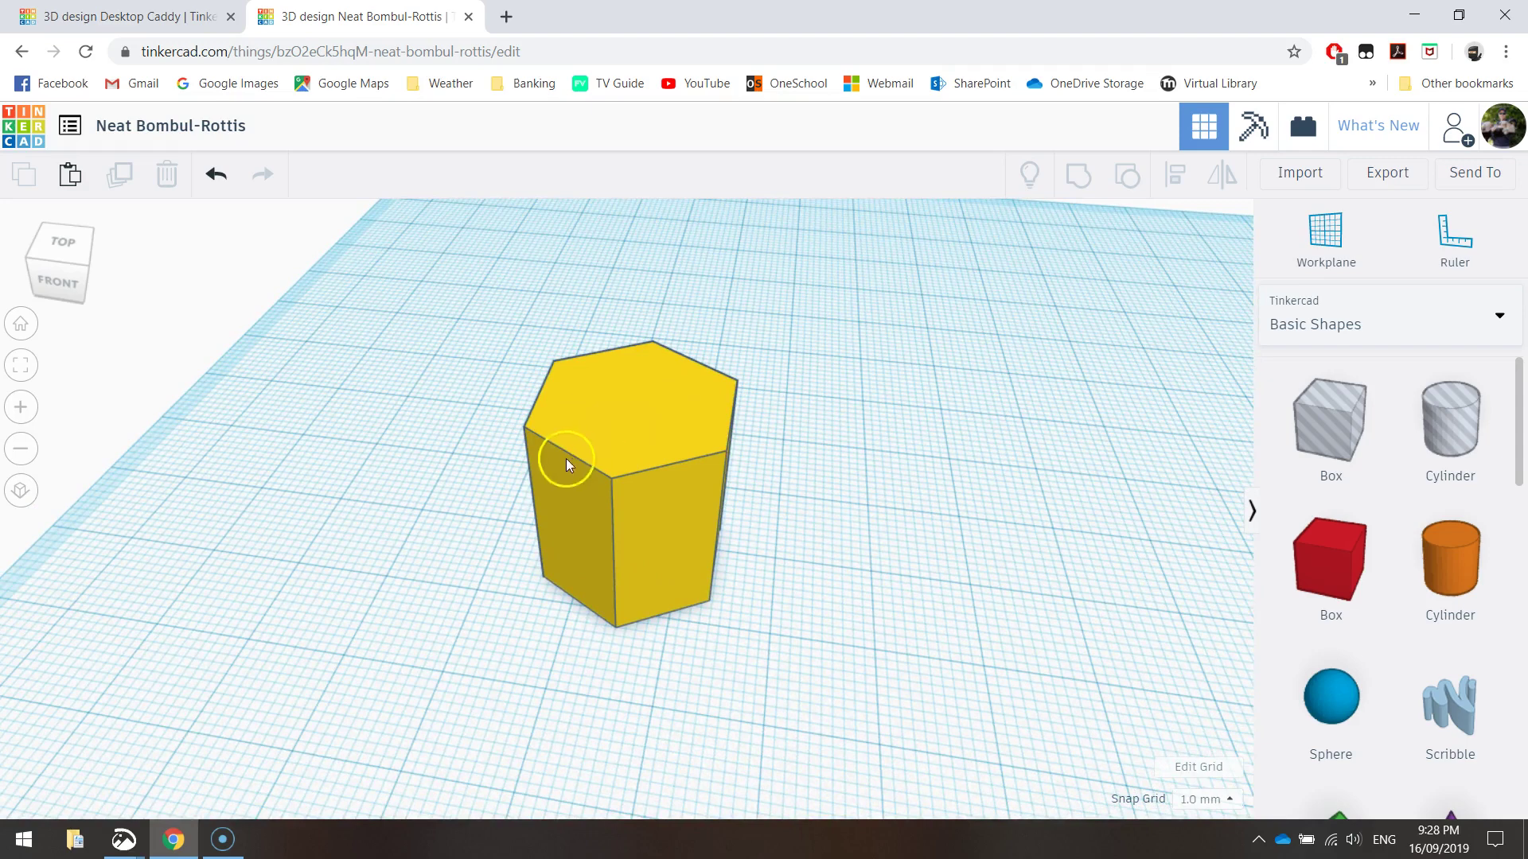
right_drag(566, 465, 644, 452)
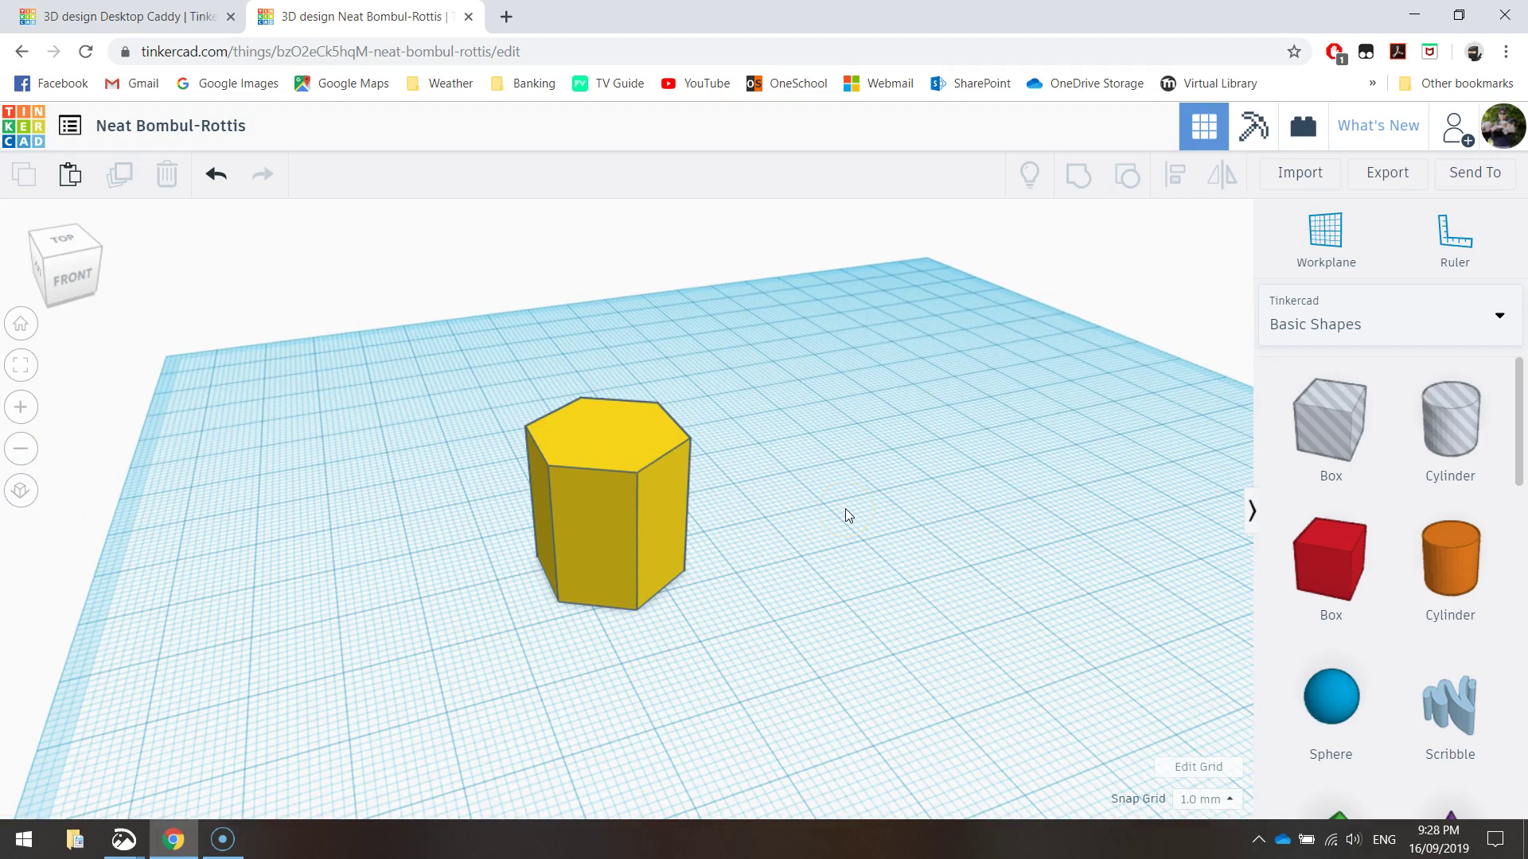
Stretch the yellow prism's base out to a wide 68.66 by 45.00 mm footprint
click(624, 452)
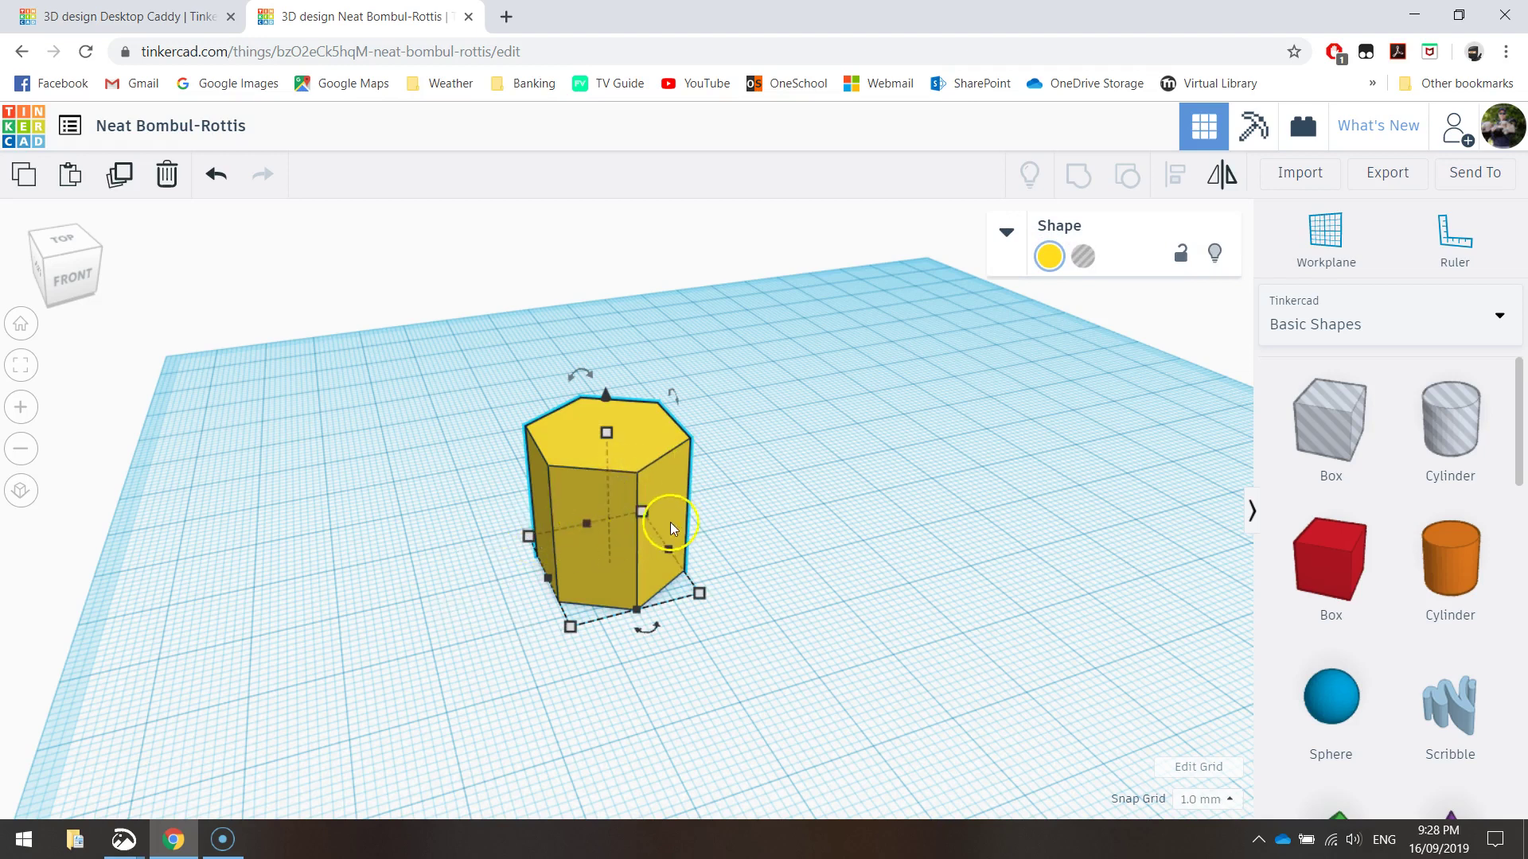
mouse_move(645, 514)
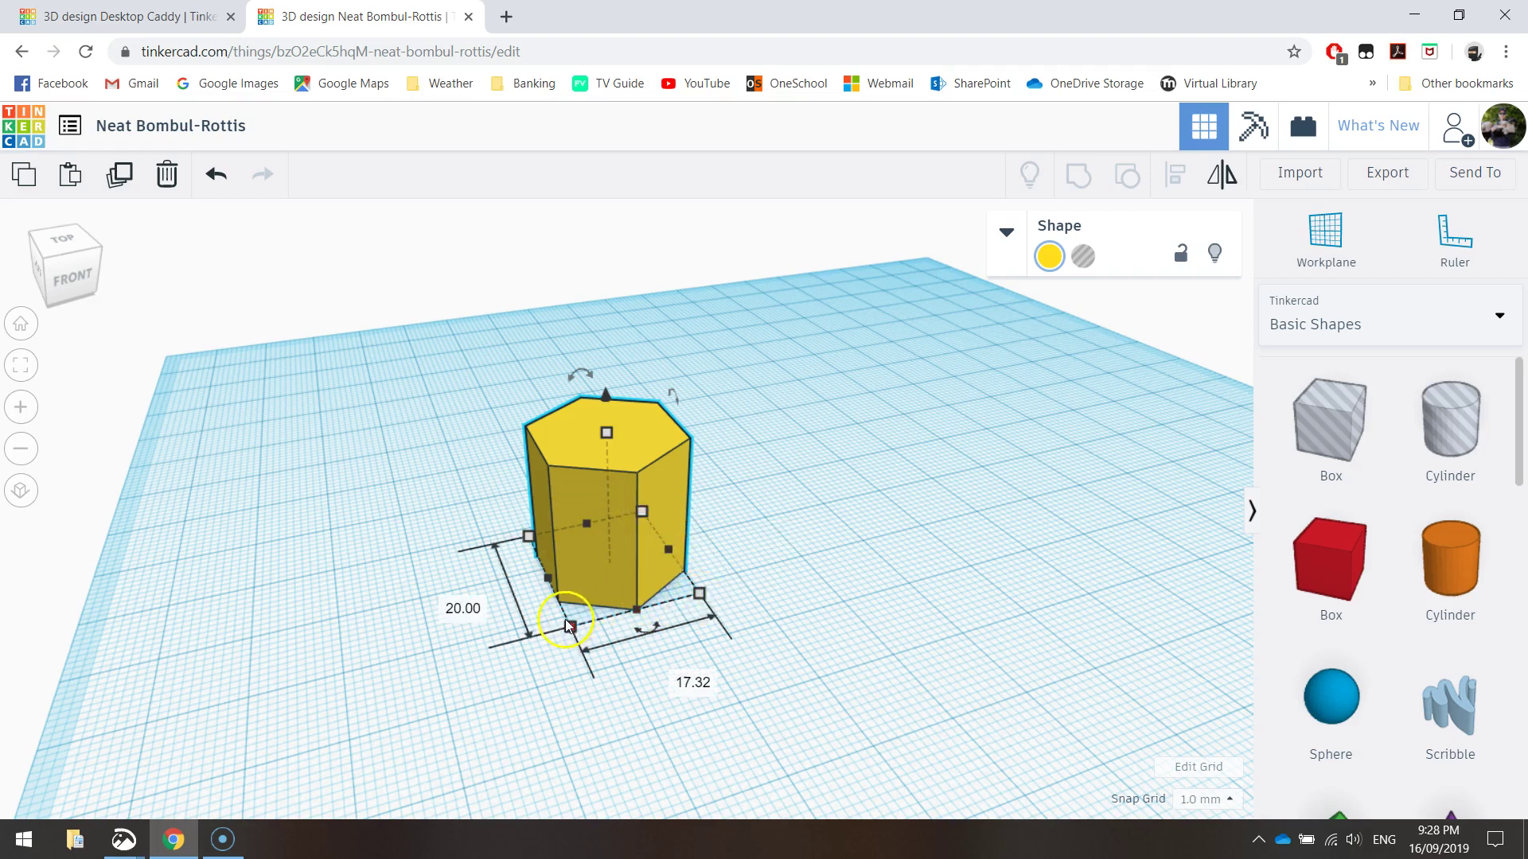
click(527, 540)
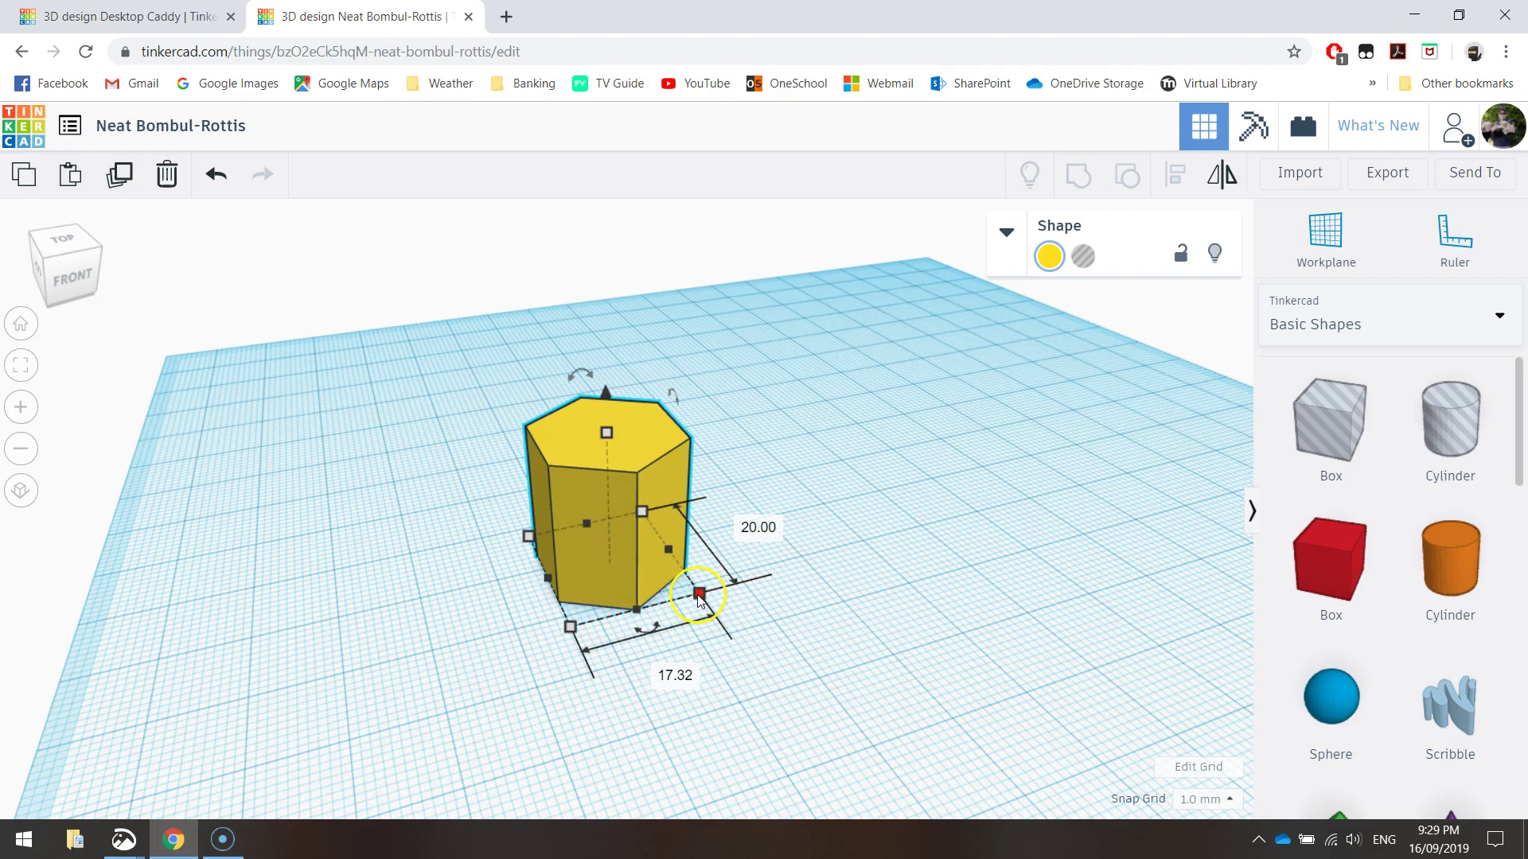
drag(699, 595, 1167, 619)
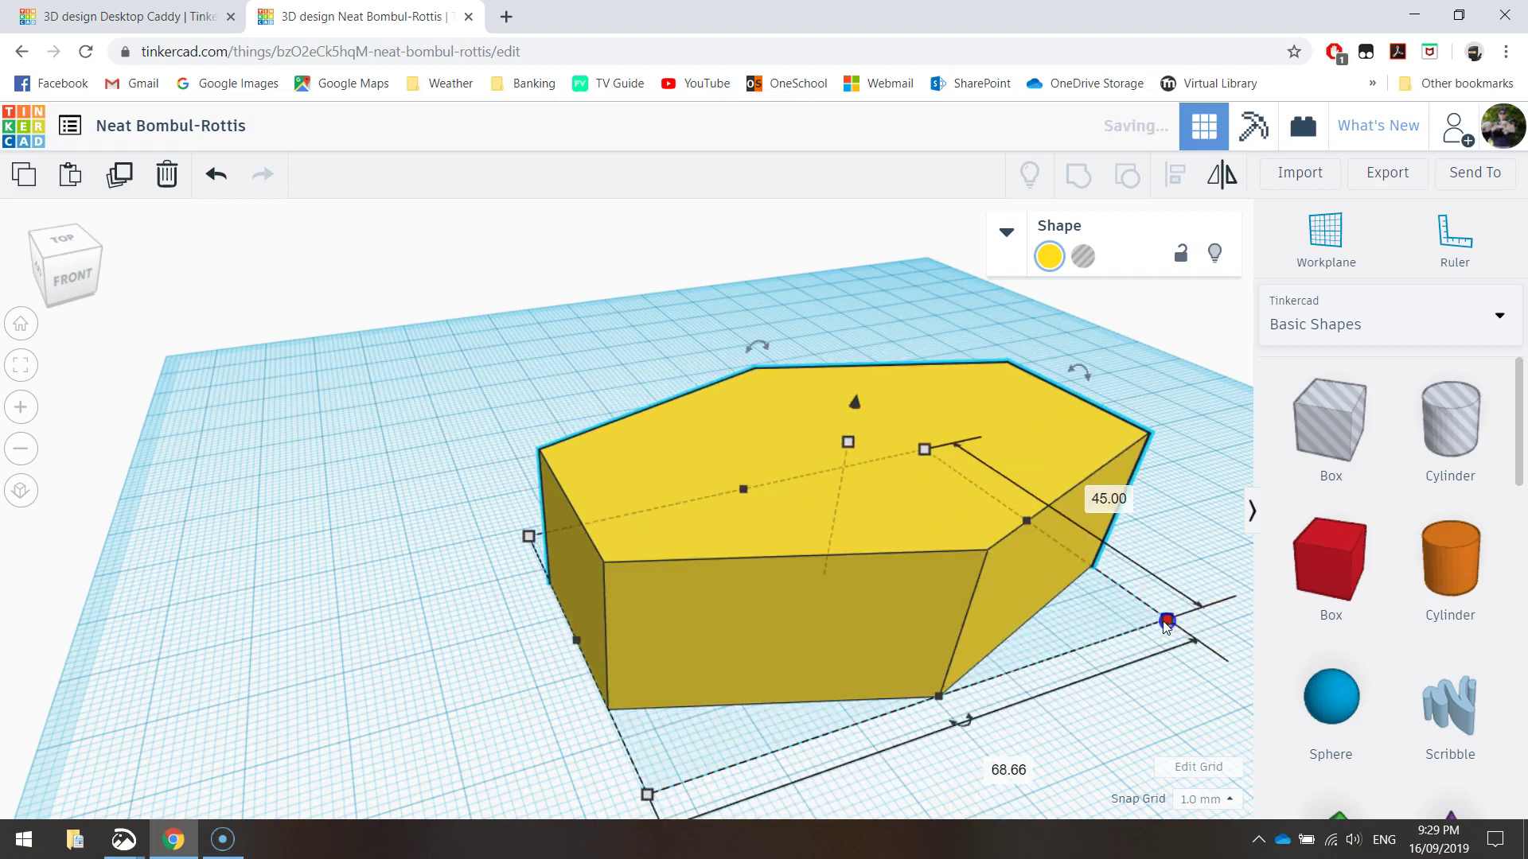
Undo the oversized resize and regrow the prism's base to 52.72 by 45.66 mm
click(222, 180)
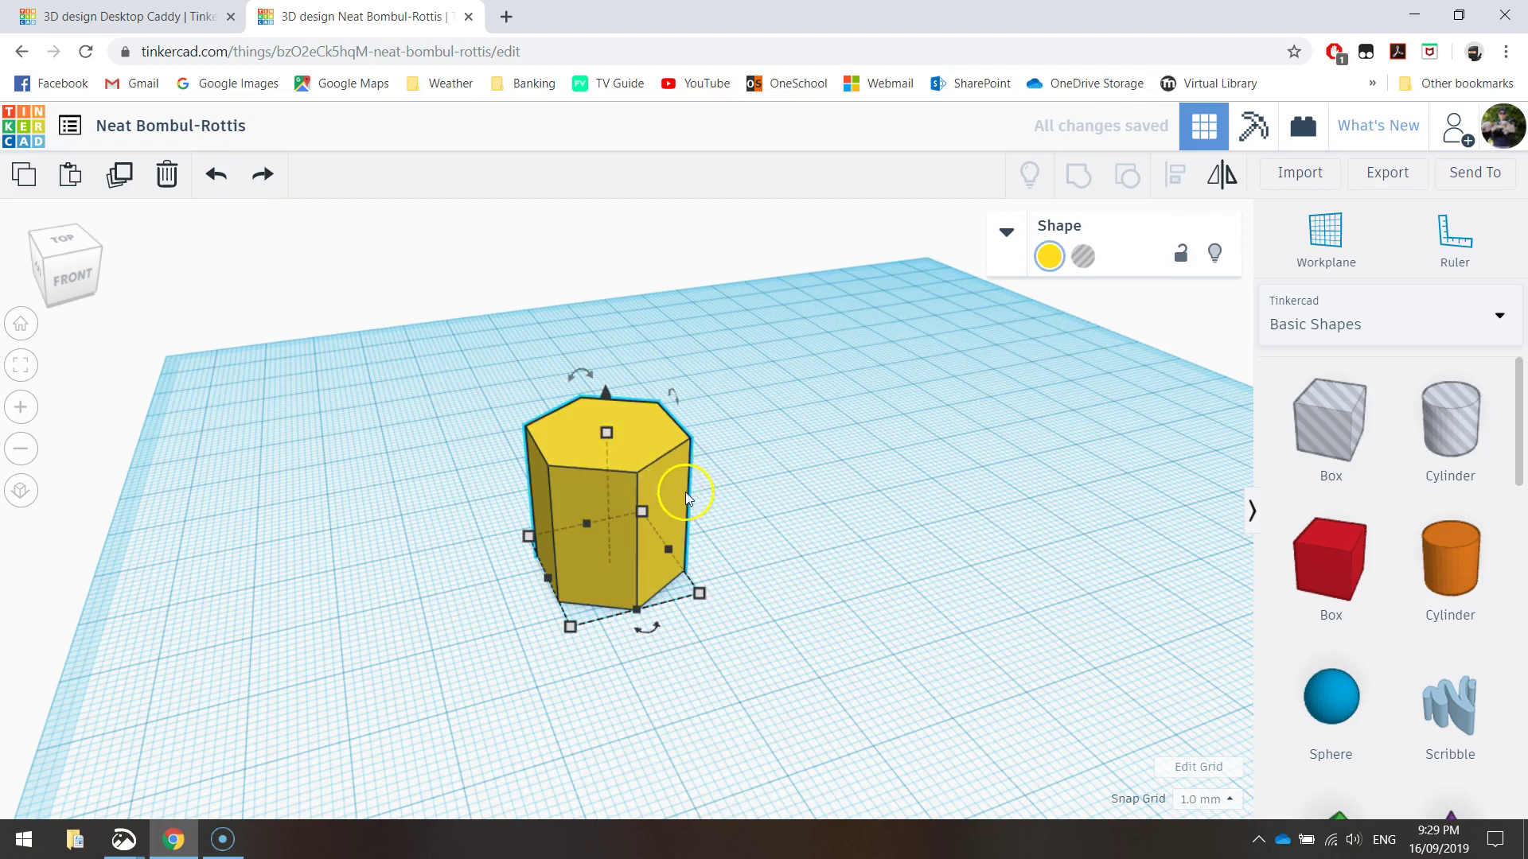
drag(698, 595, 700, 603)
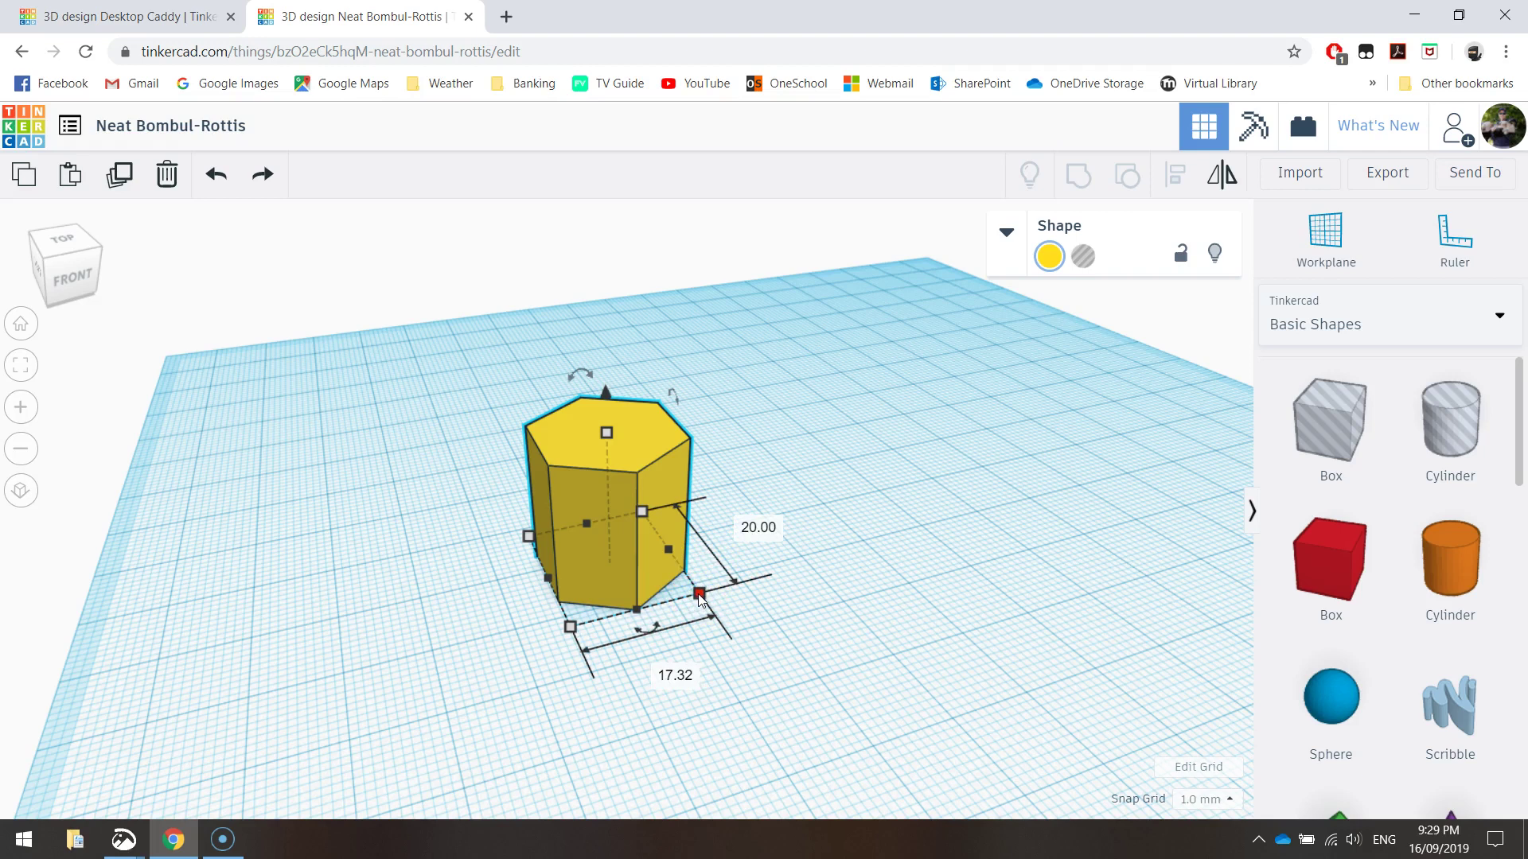
drag(700, 600, 875, 613)
scroll(908, 462, down, 3)
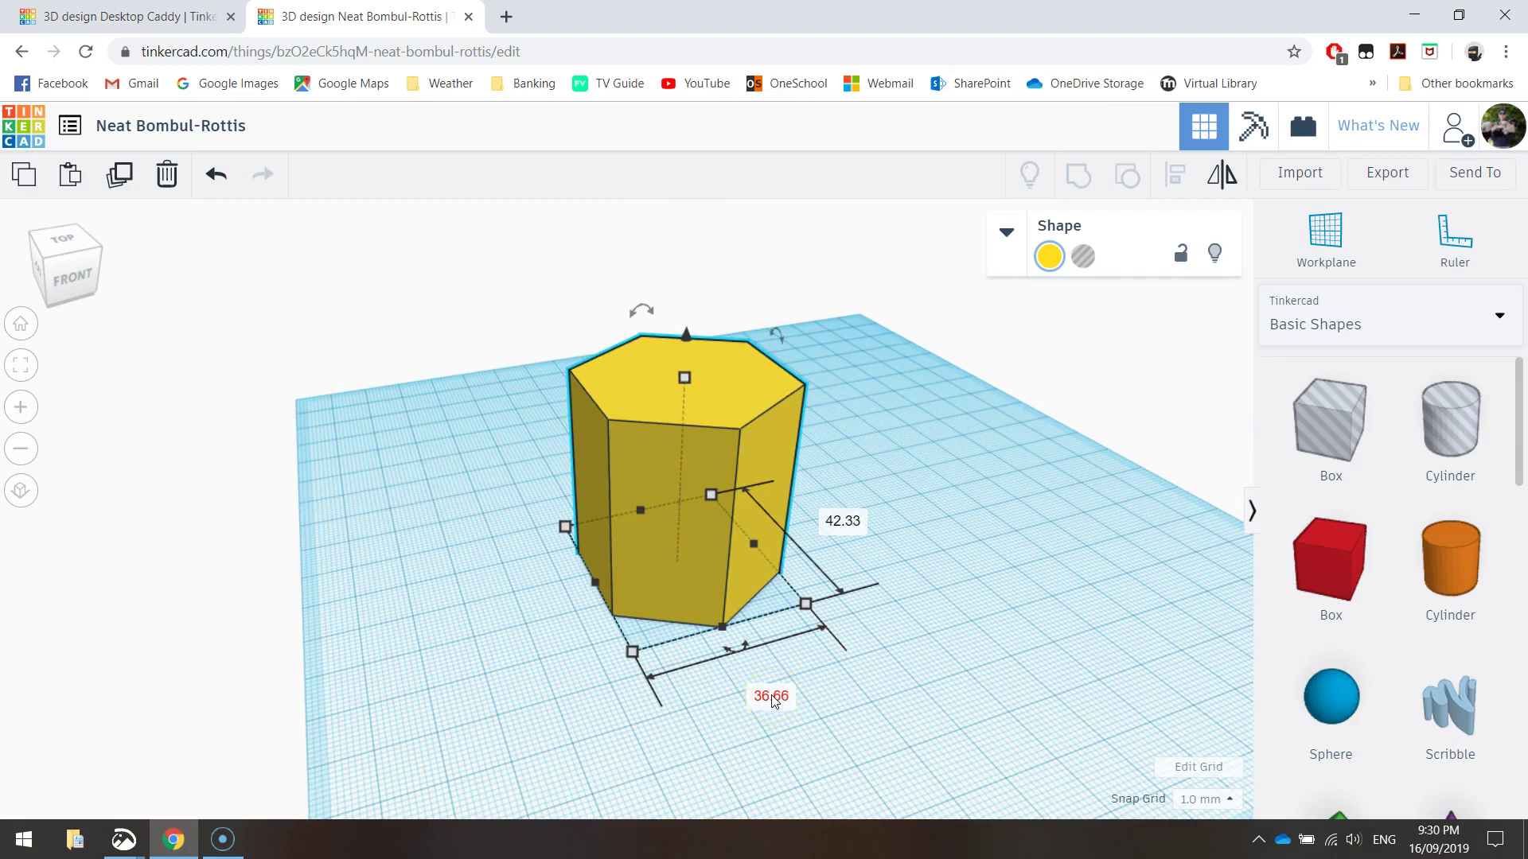
drag(806, 605, 861, 609)
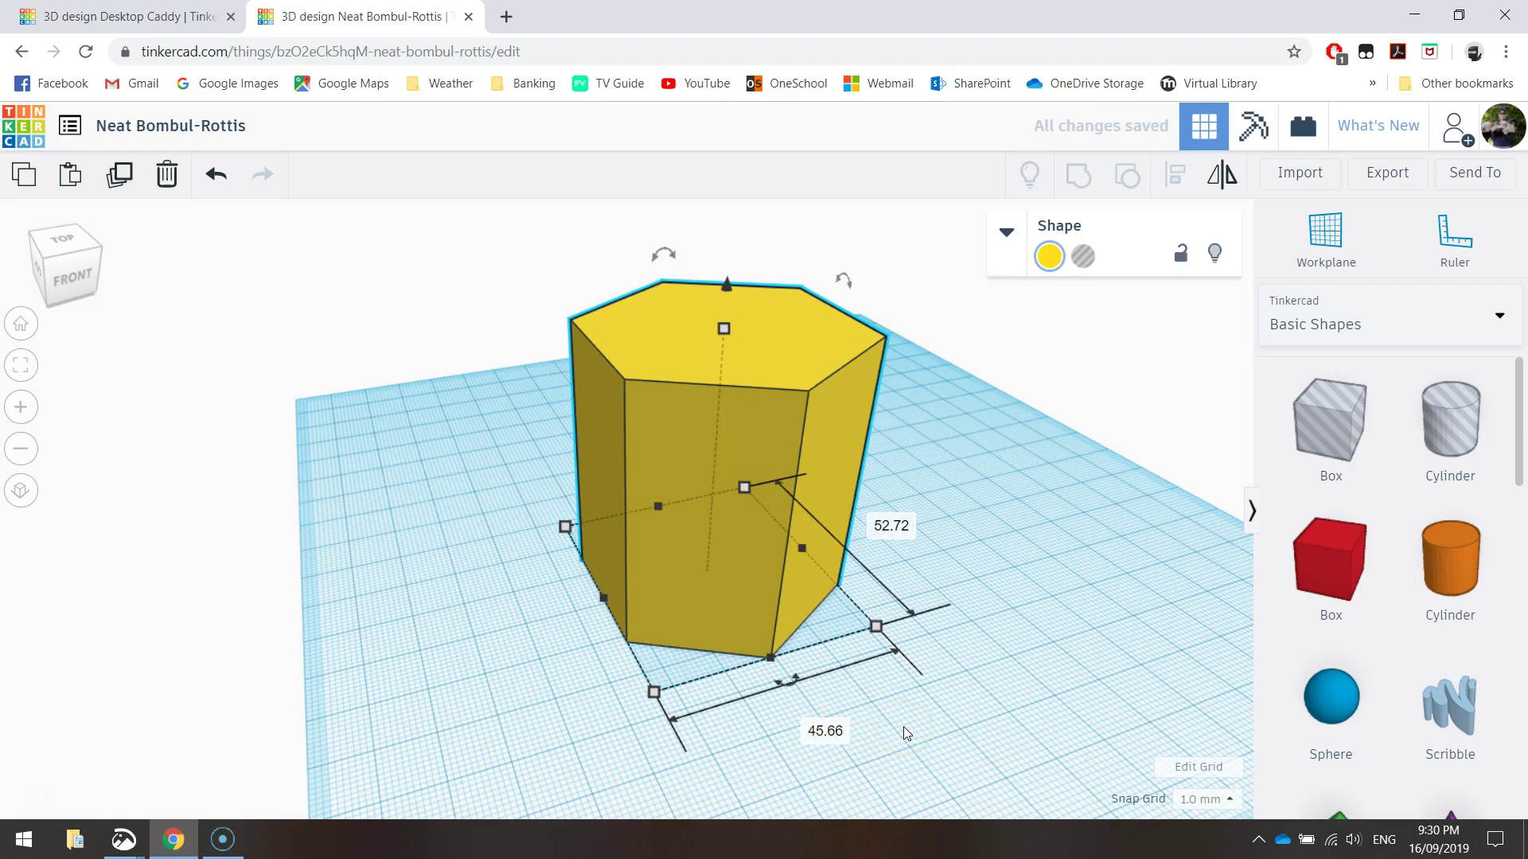
click(1013, 579)
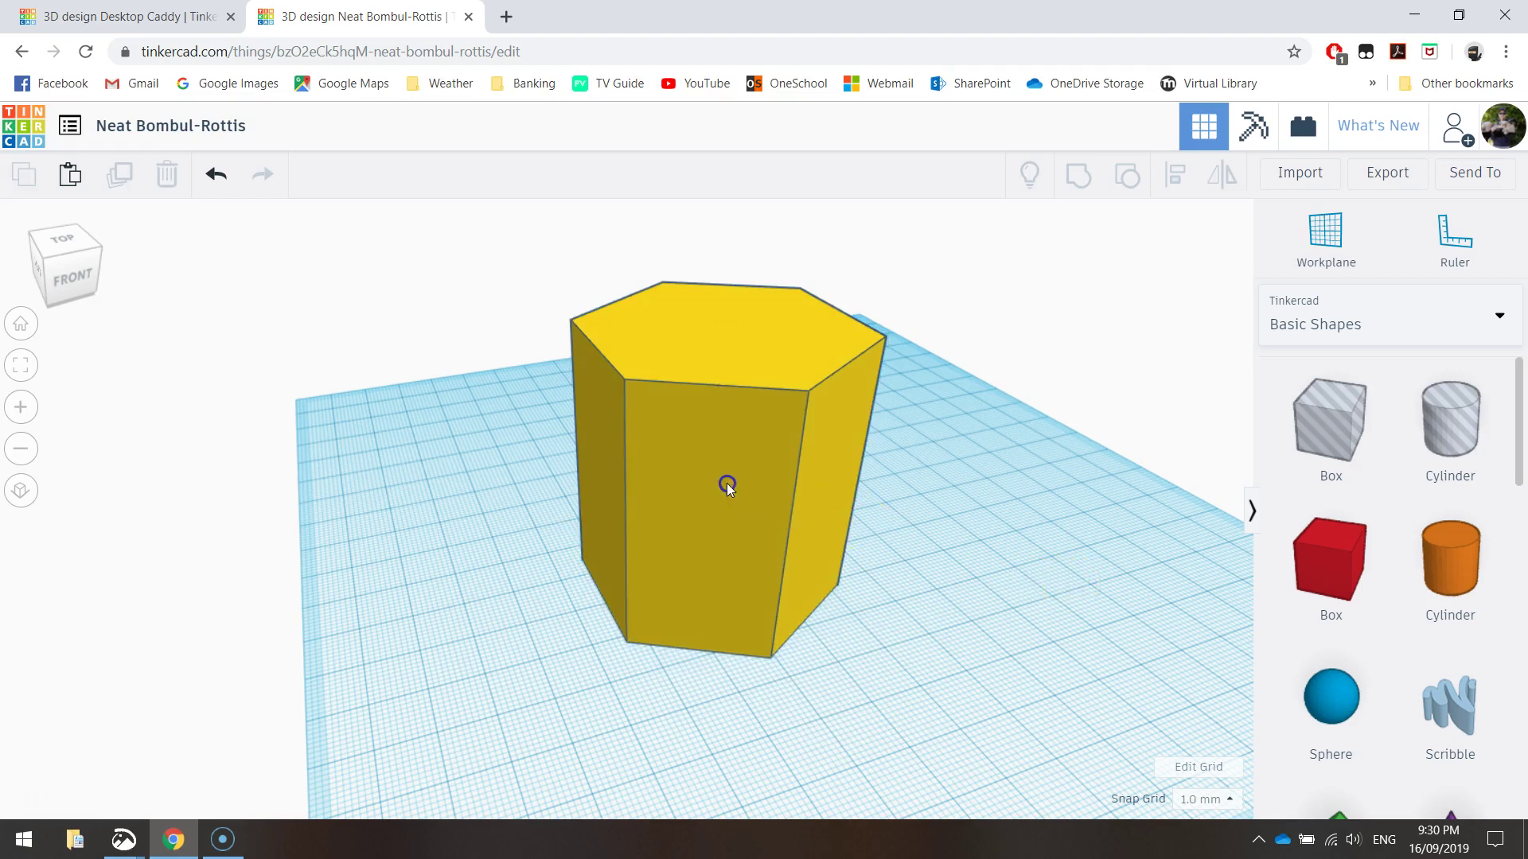
Raise the yellow hexagonal column to 80.00 mm tall on its 45.66 by 52.72 base
click(795, 412)
right_drag(840, 462, 909, 519)
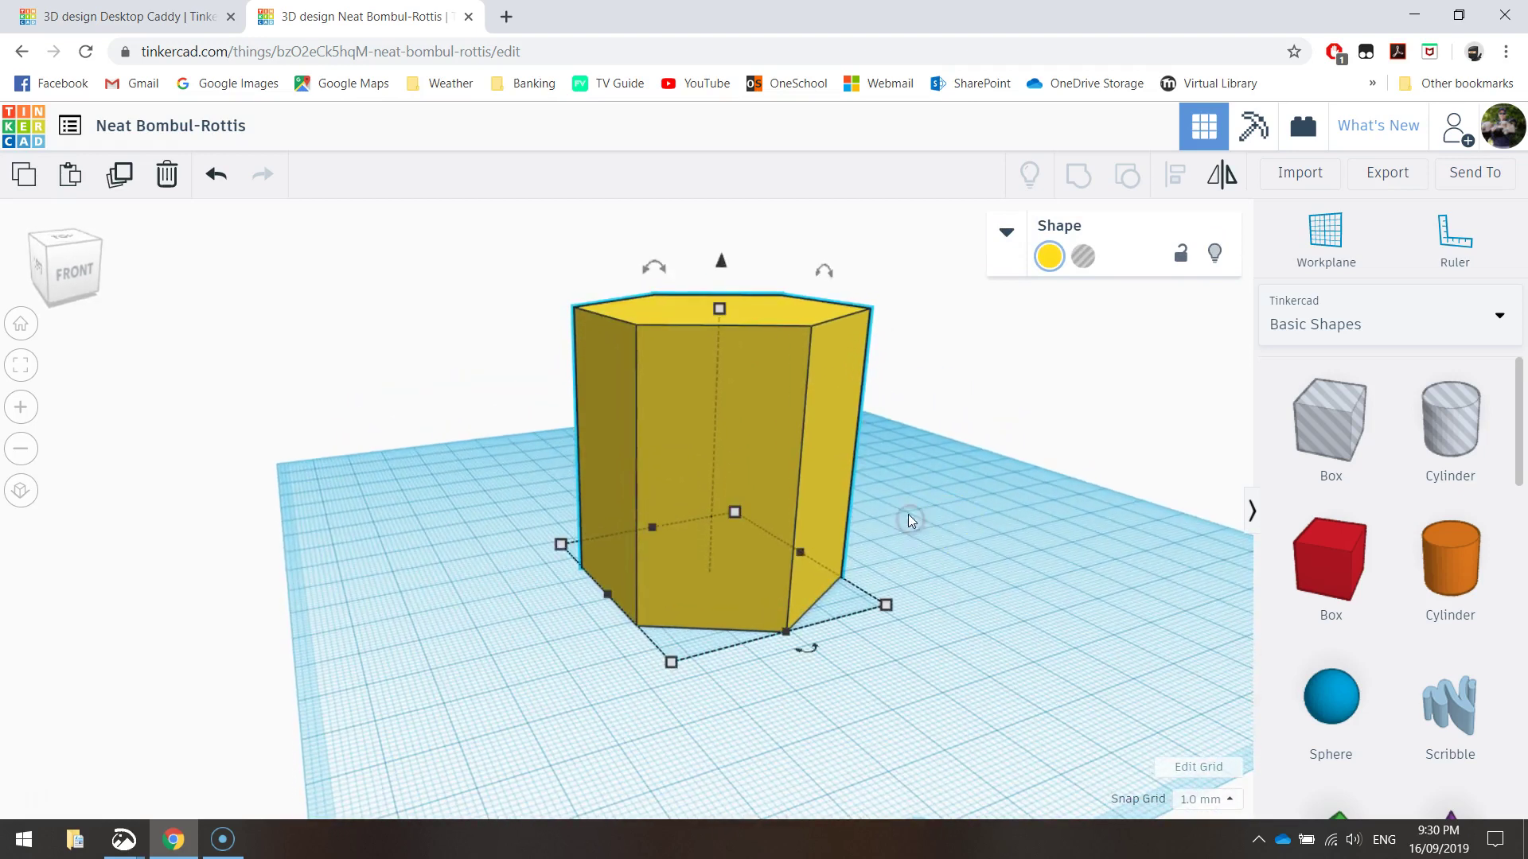
drag(718, 310, 716, 315)
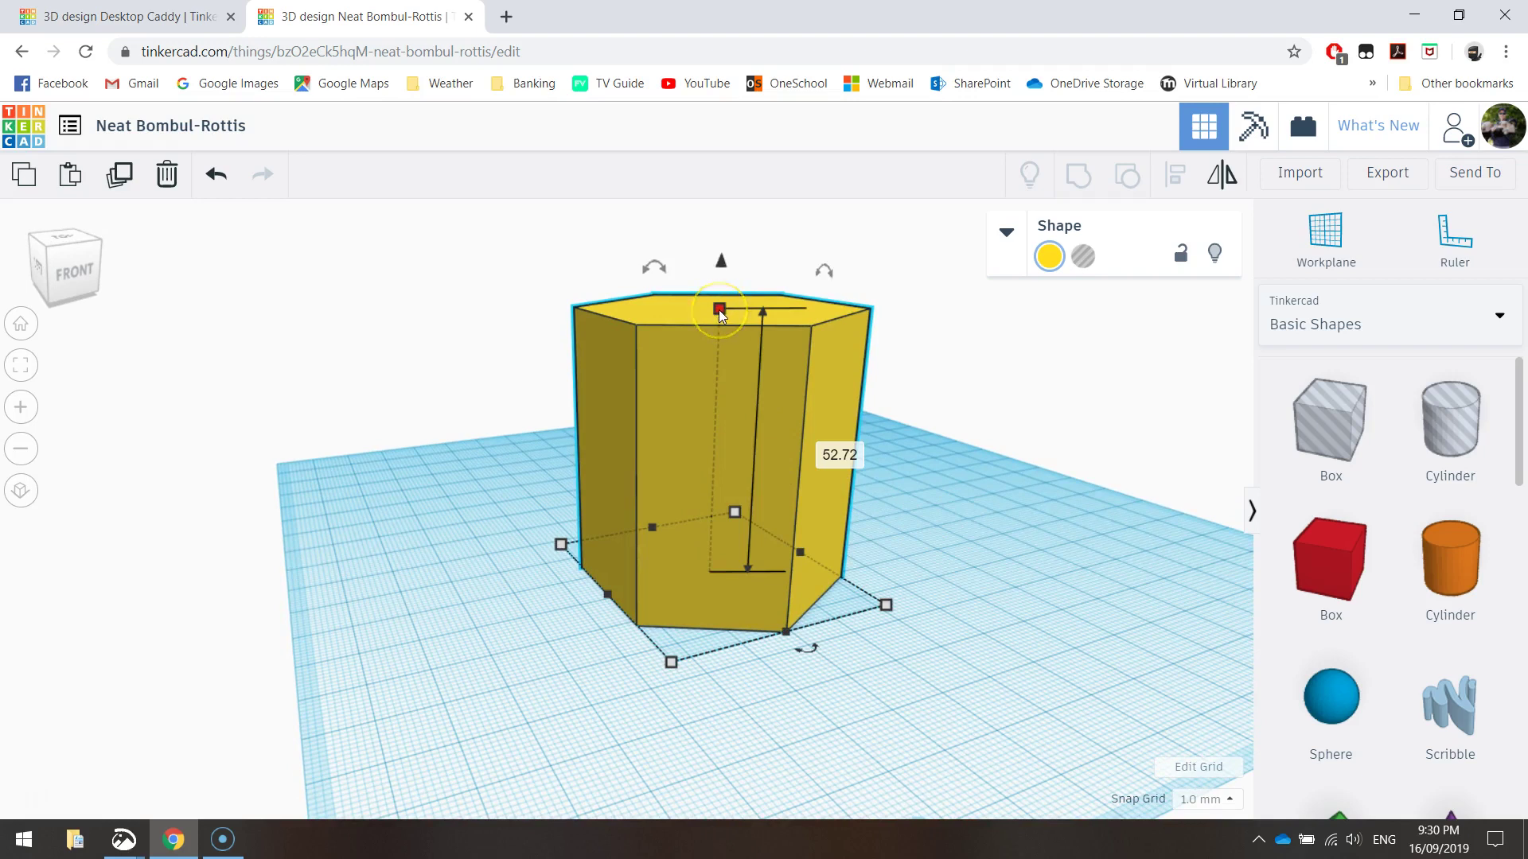
scroll(719, 309, down, 2)
drag(719, 309, 699, 249)
text(66)
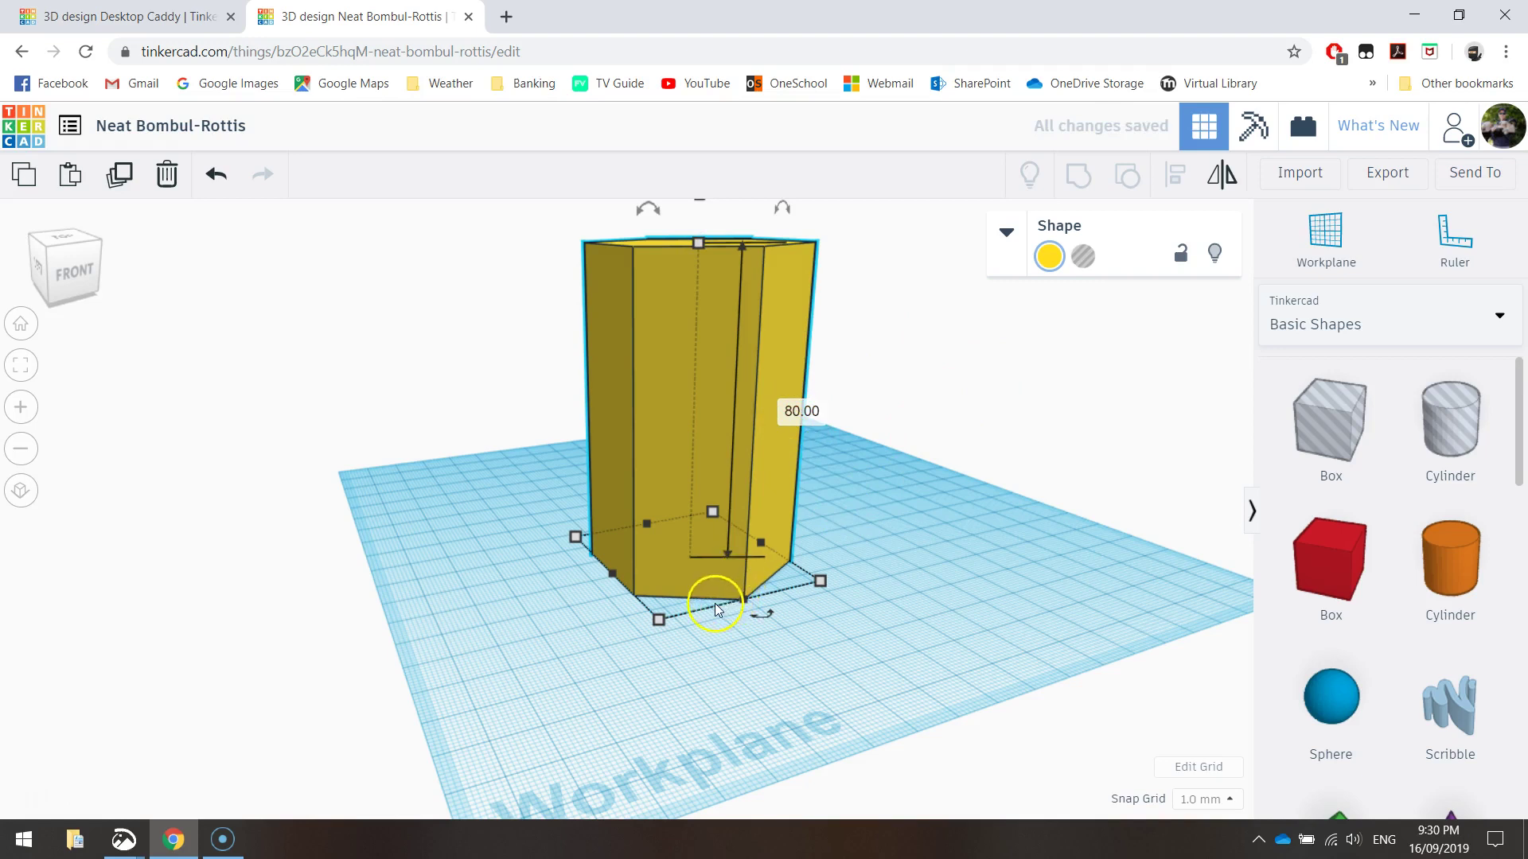
click(715, 607)
click(666, 551)
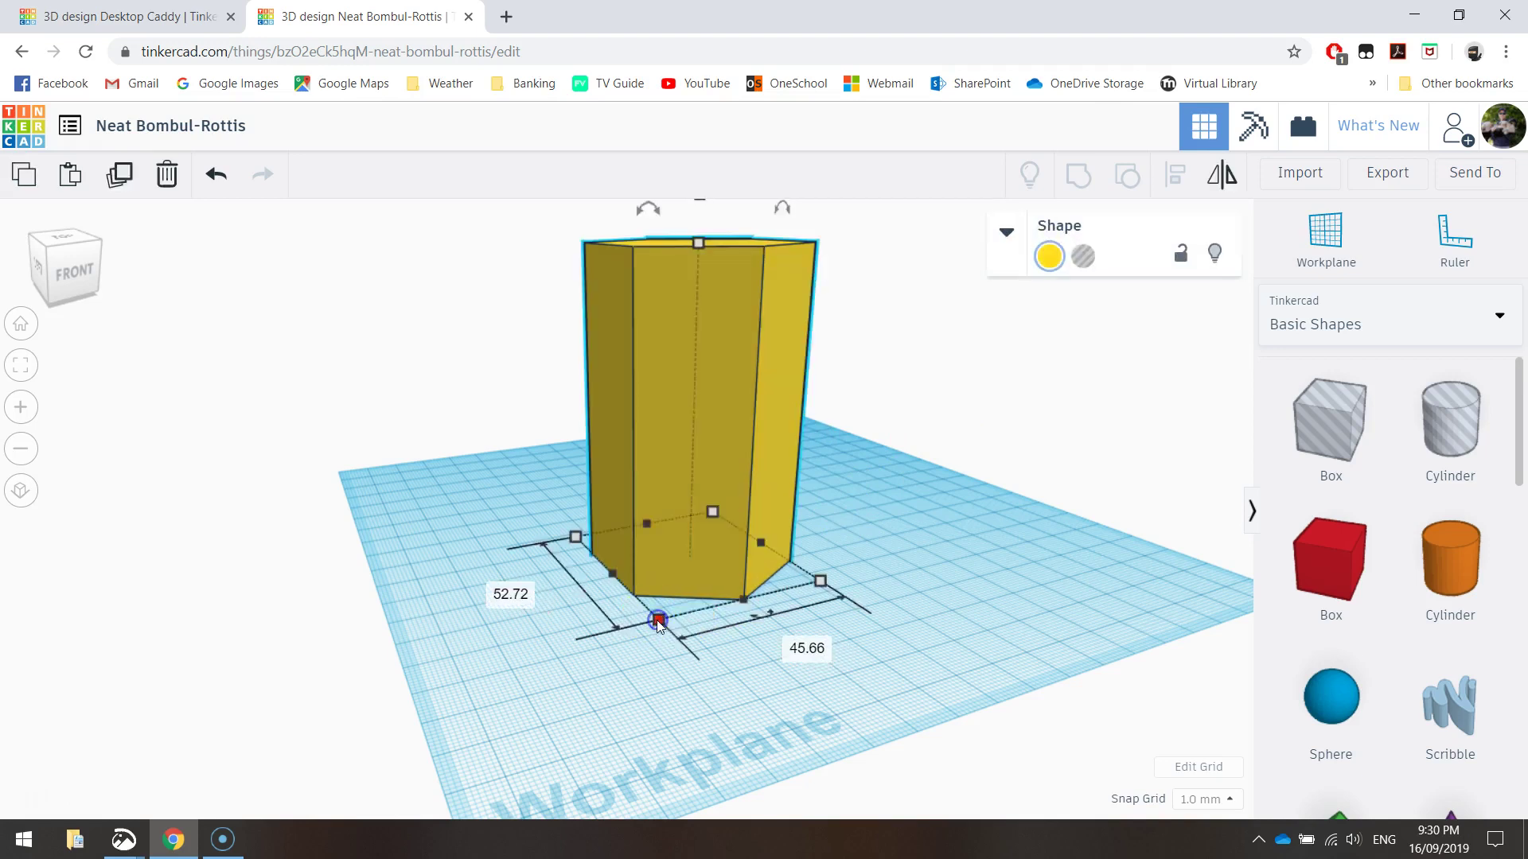
click(744, 664)
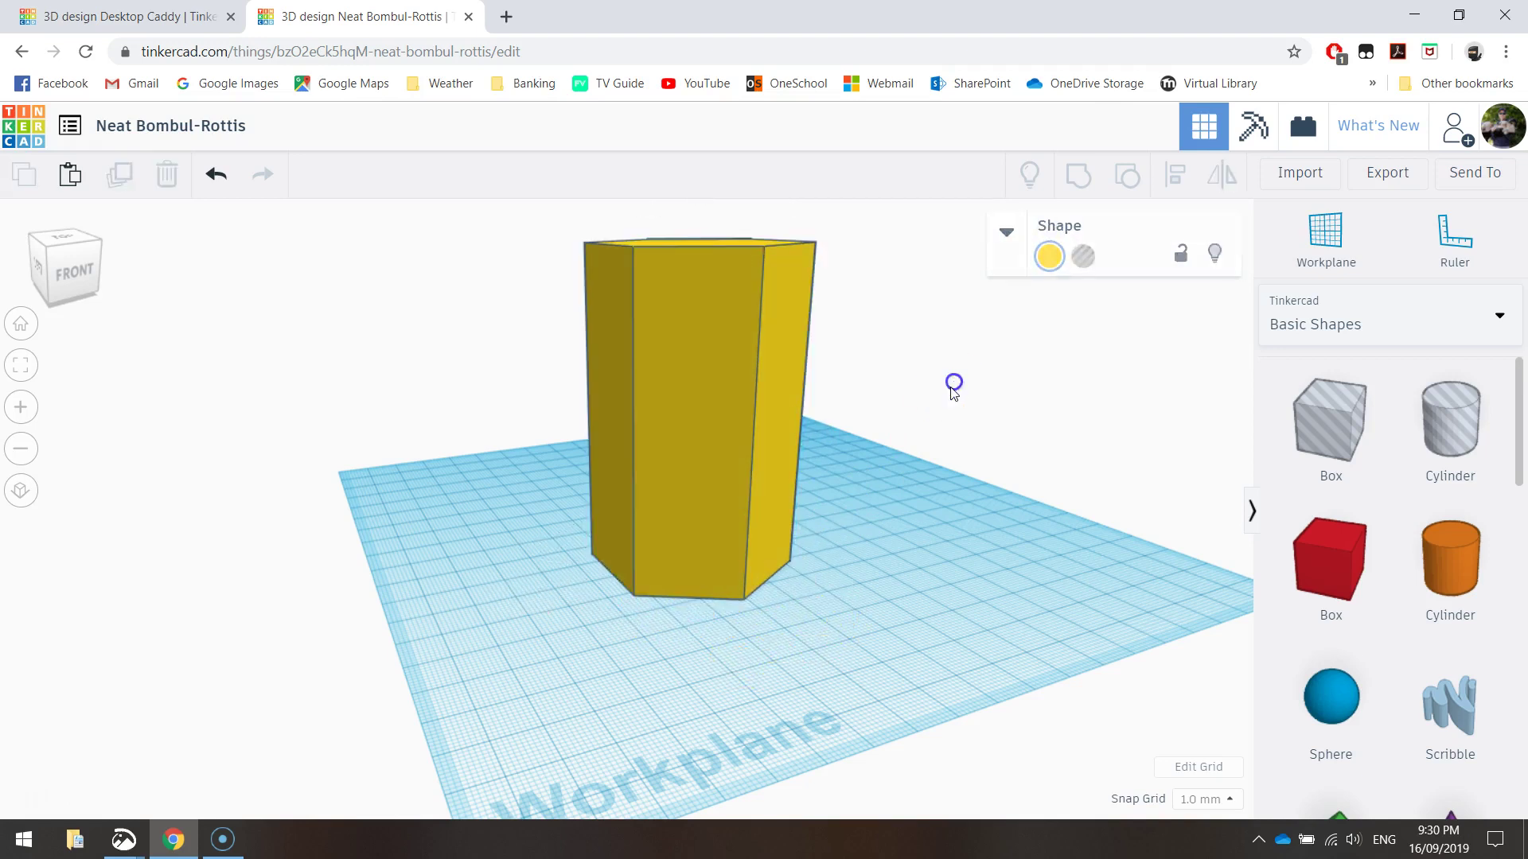
right_drag(939, 382, 748, 406)
mouse_move(125, 840)
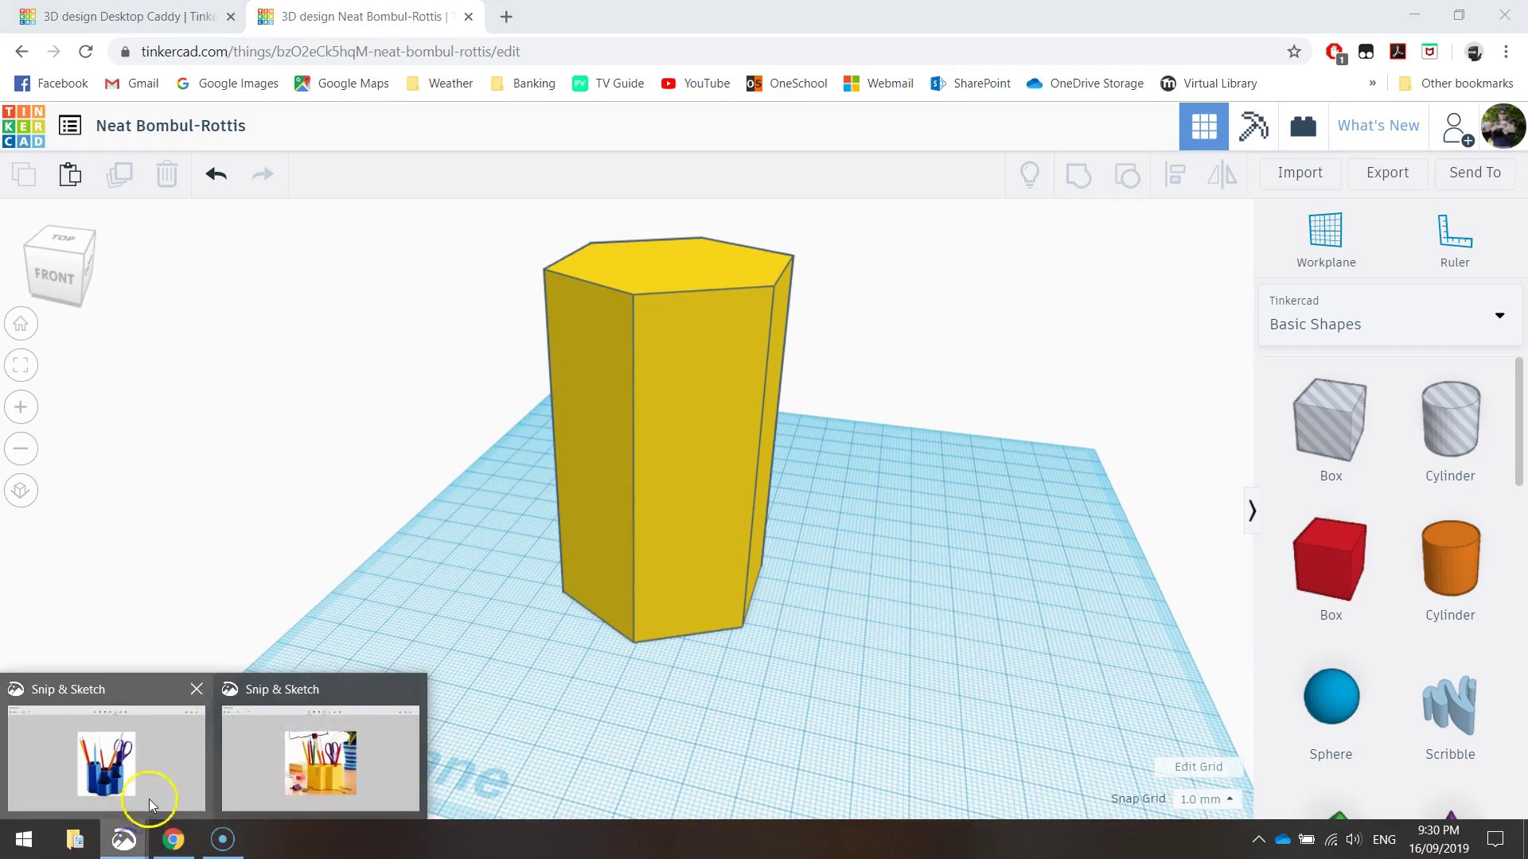
click(318, 756)
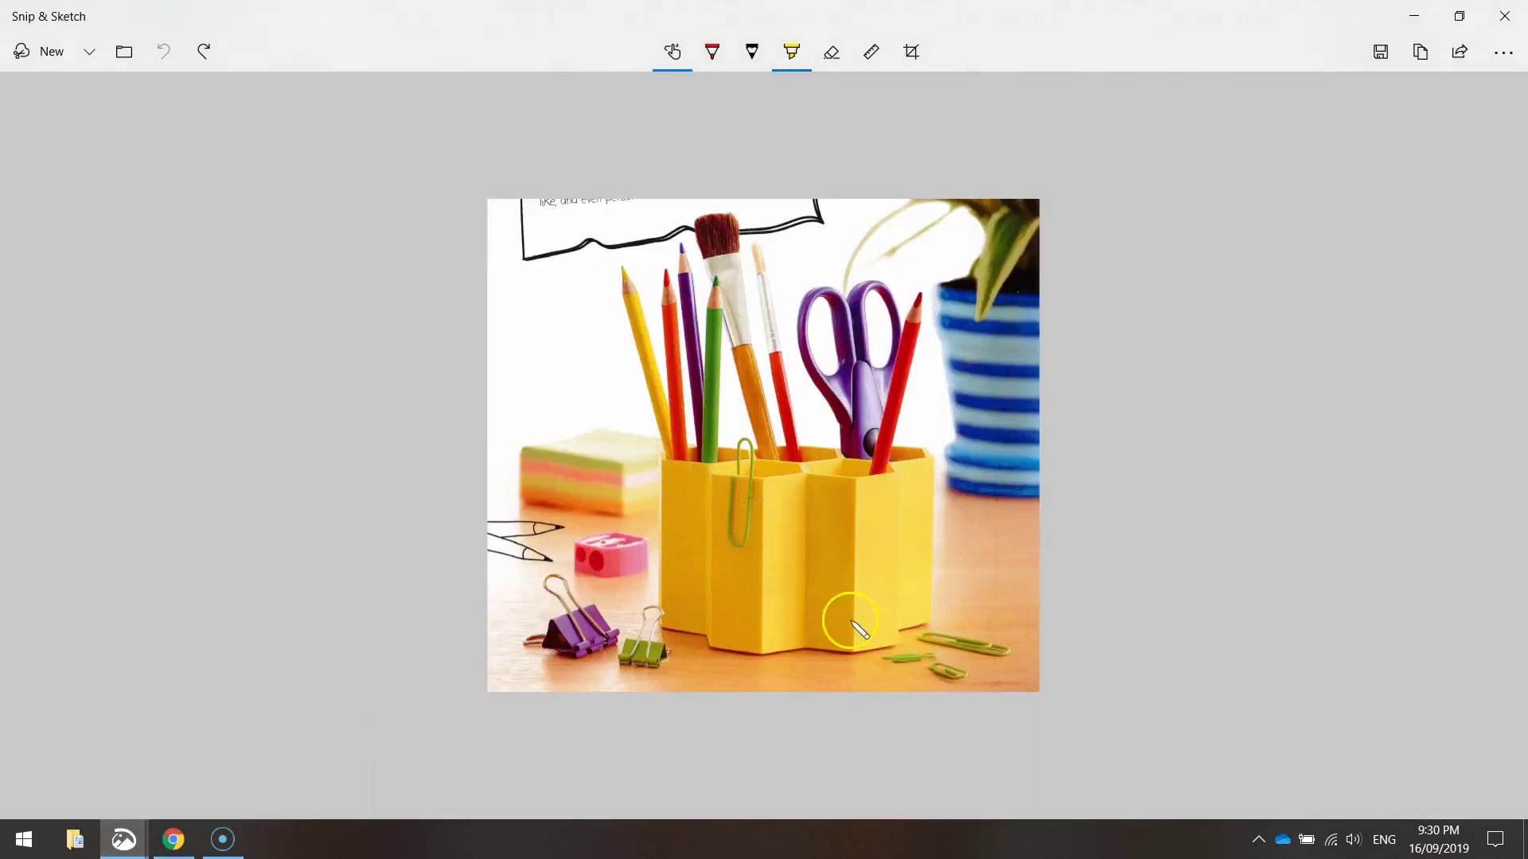
click(175, 836)
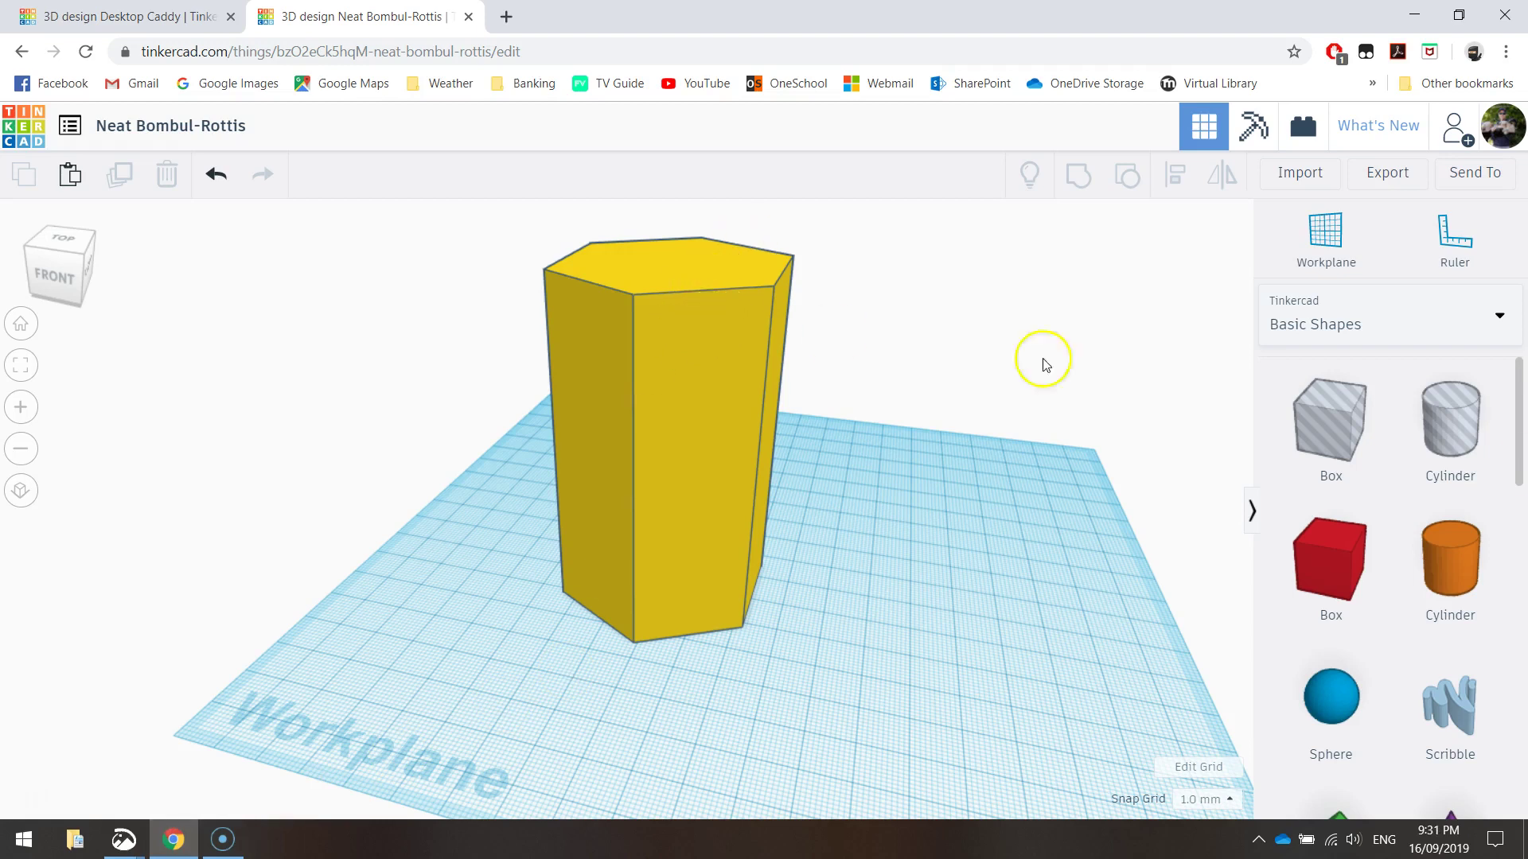
Place a new blue Polygon prism on the workplane beside the yellow column
drag(1518, 417, 1512, 623)
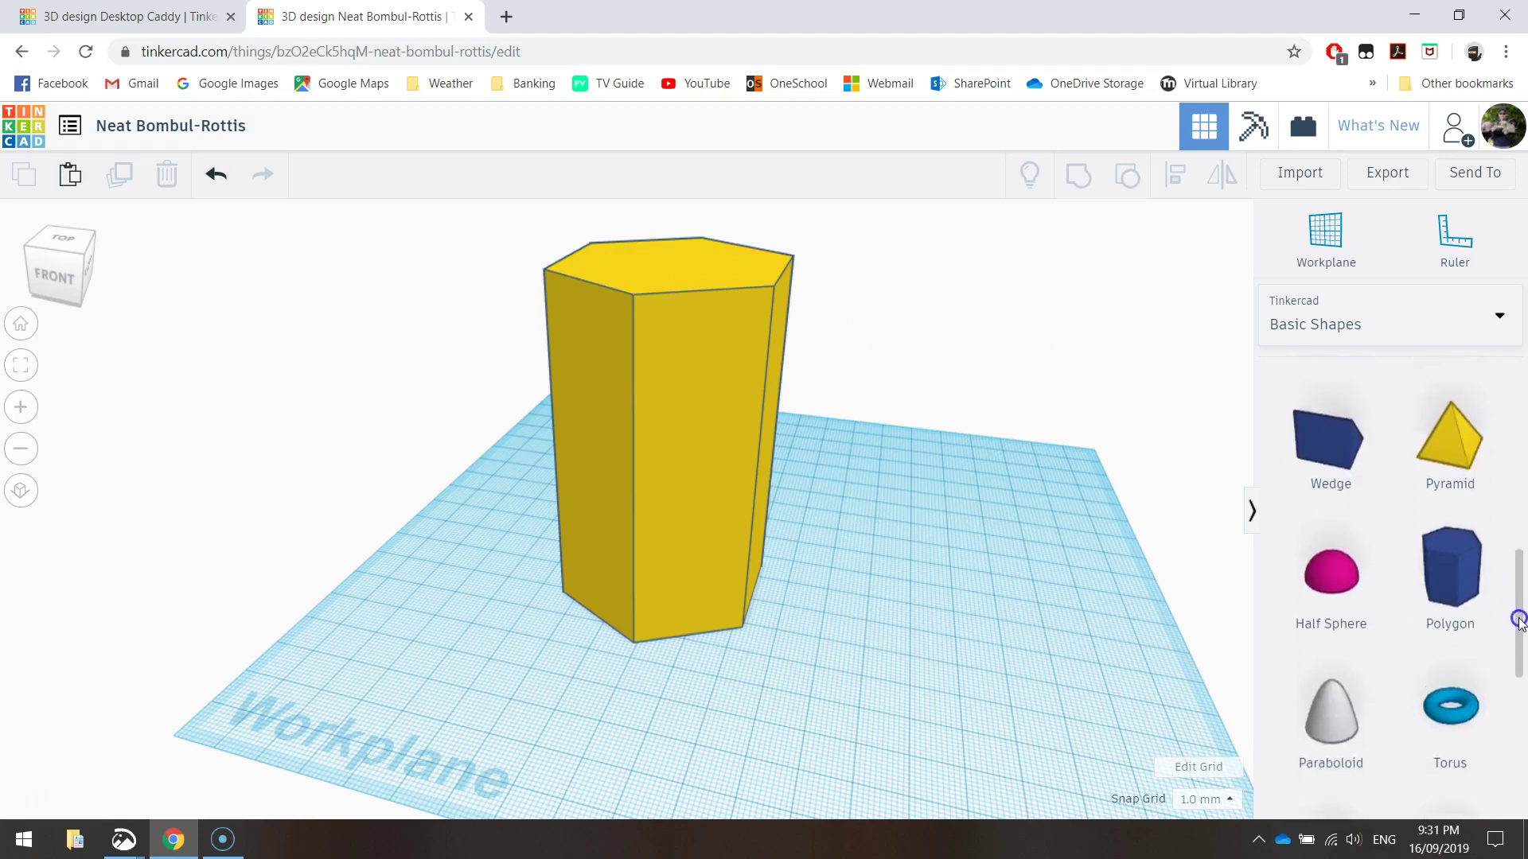
drag(1456, 568, 1004, 721)
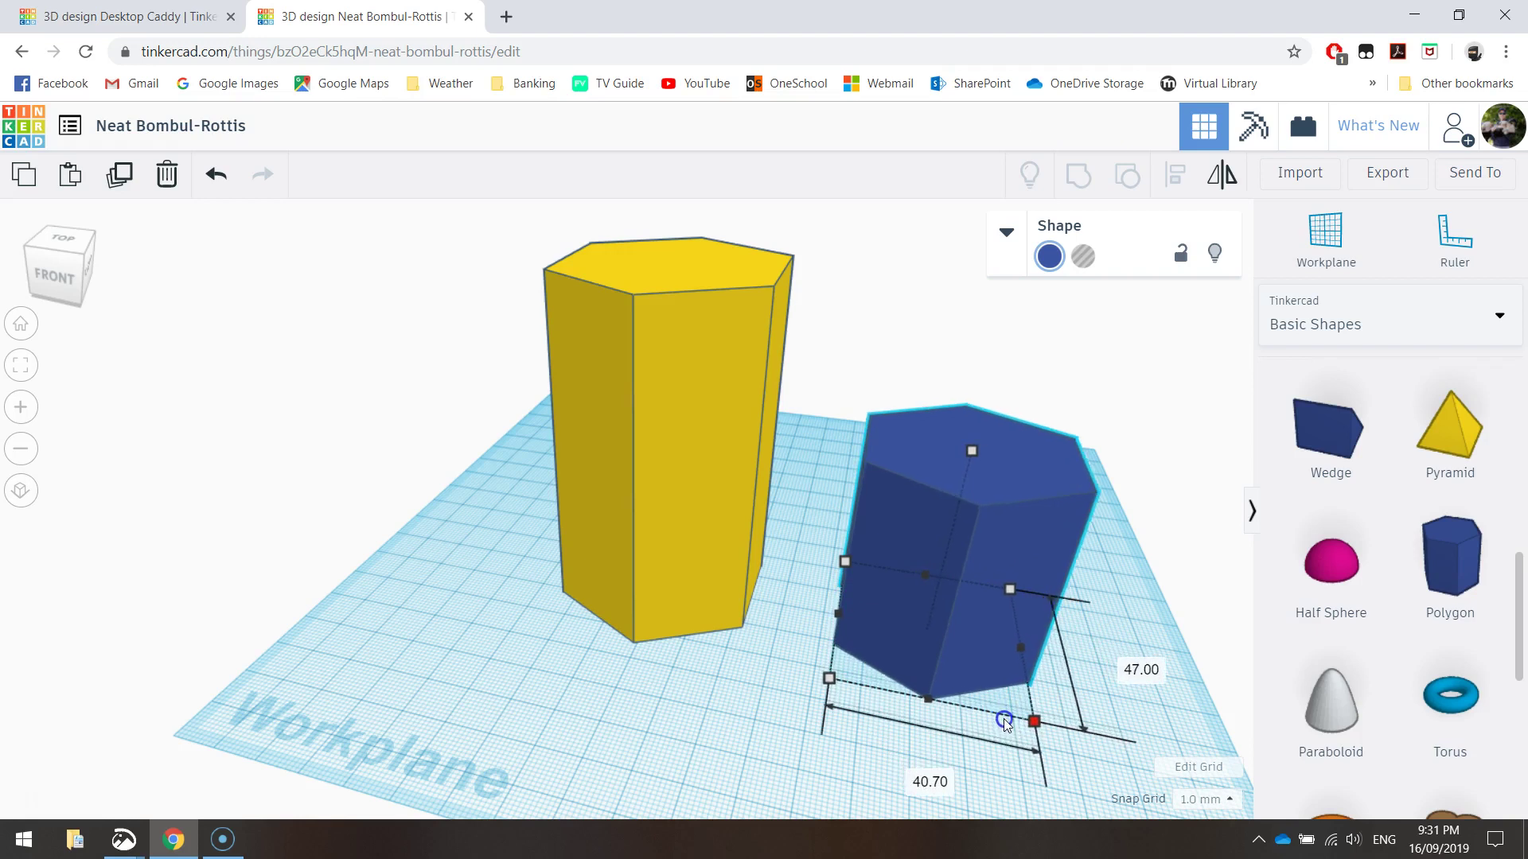
click(927, 784)
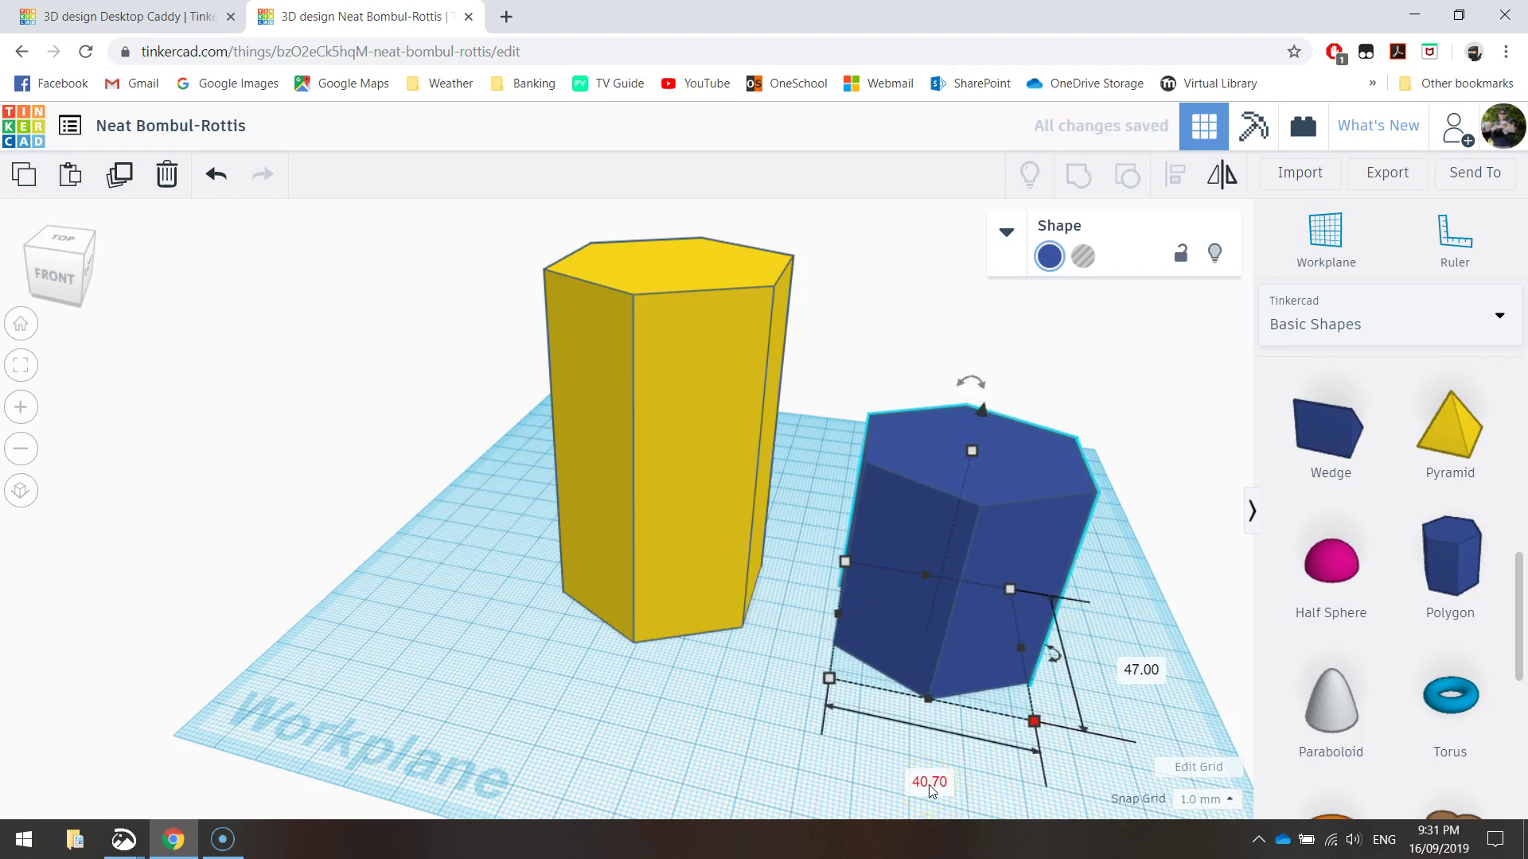
click(979, 587)
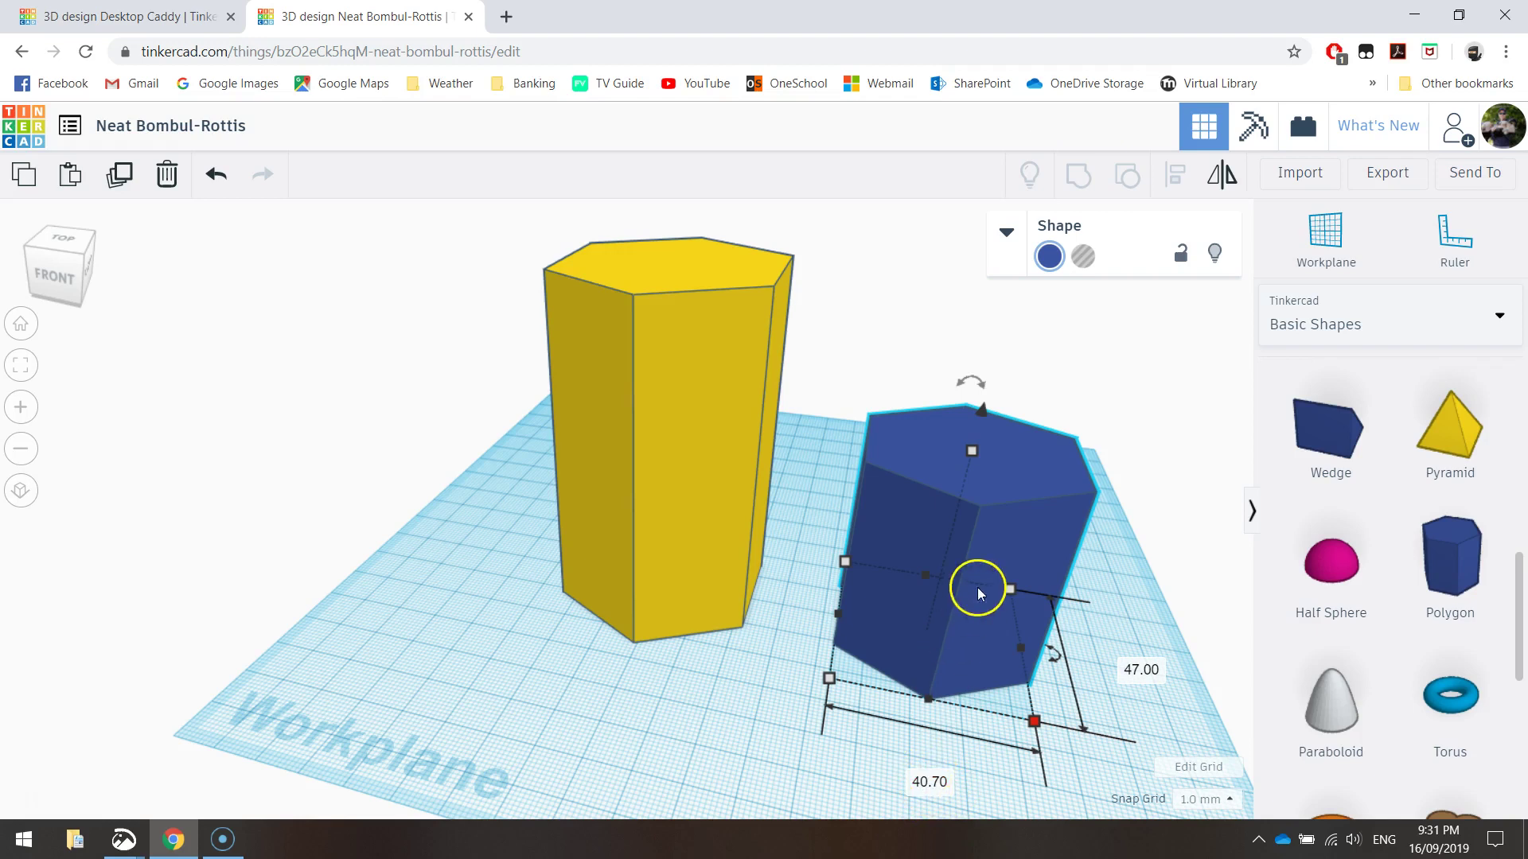
click(866, 557)
click(901, 502)
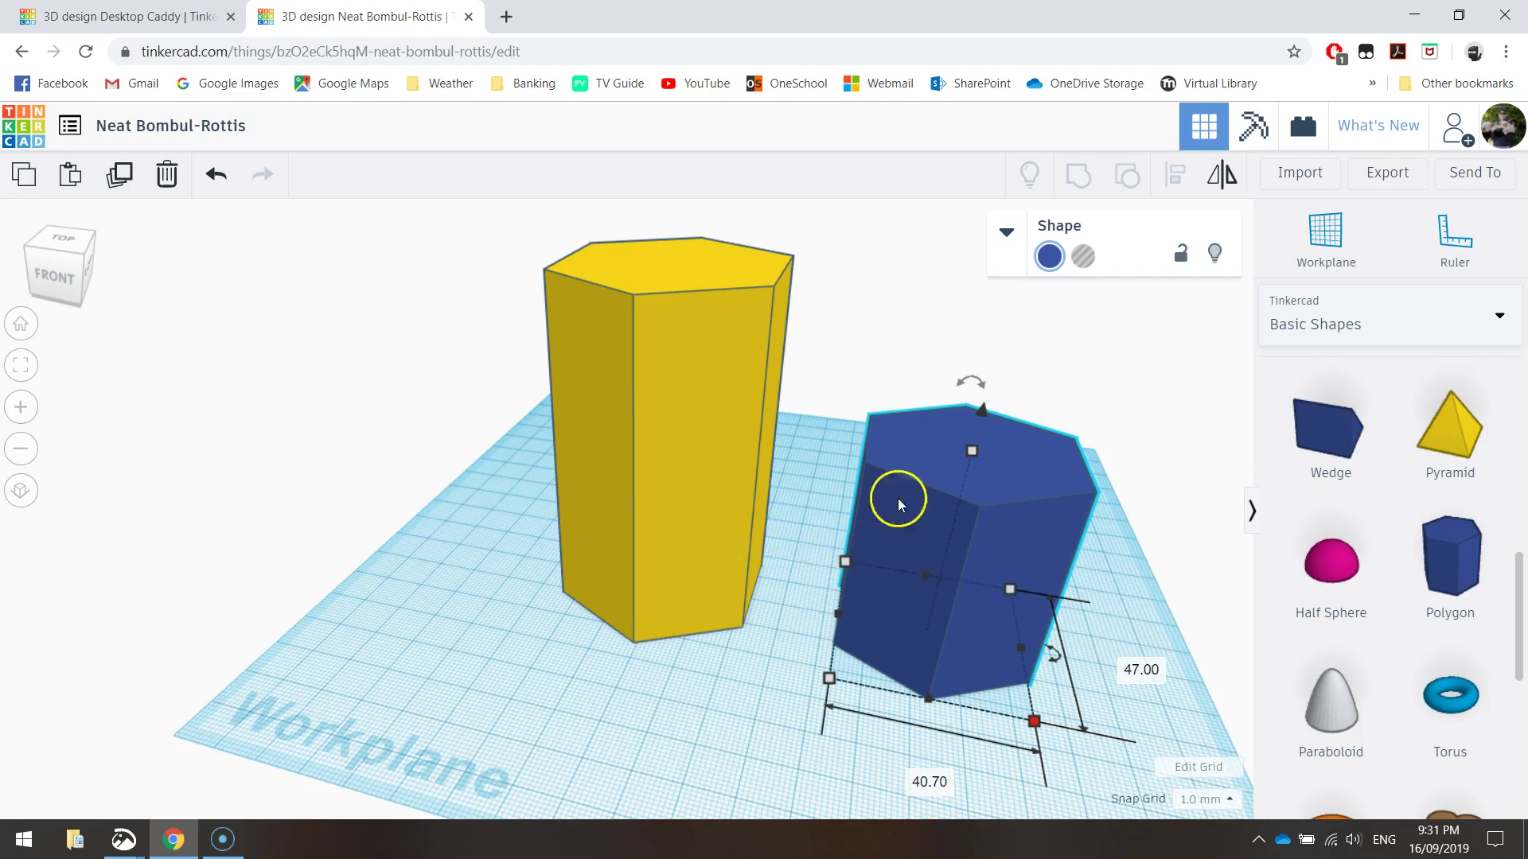
click(1036, 563)
right_drag(1036, 563, 843, 488)
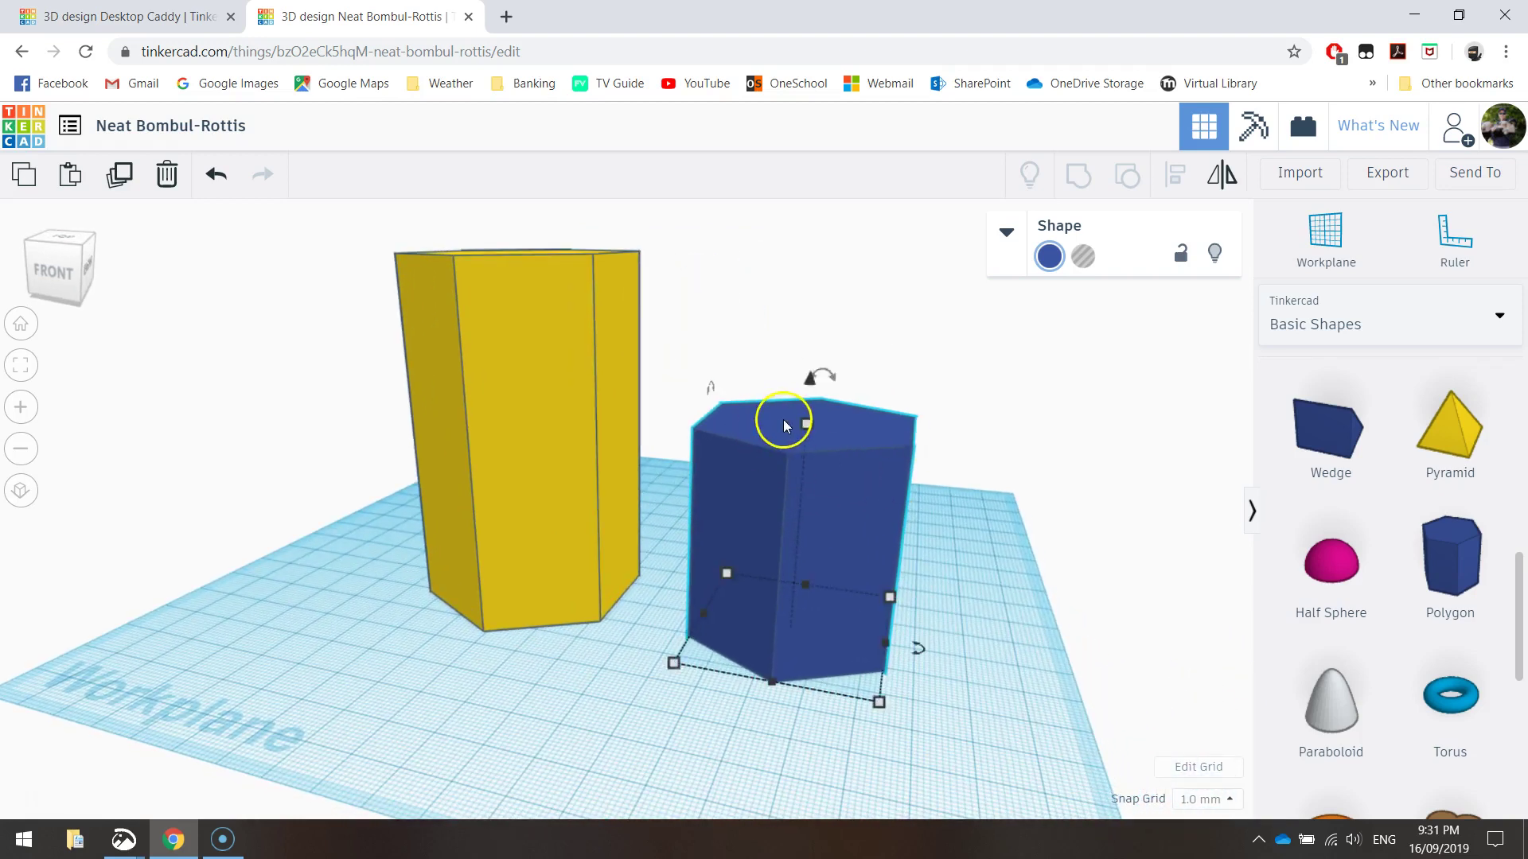
Set the blue prism's height to 80.00 mm
mouse_move(808, 428)
drag(806, 424, 829, 312)
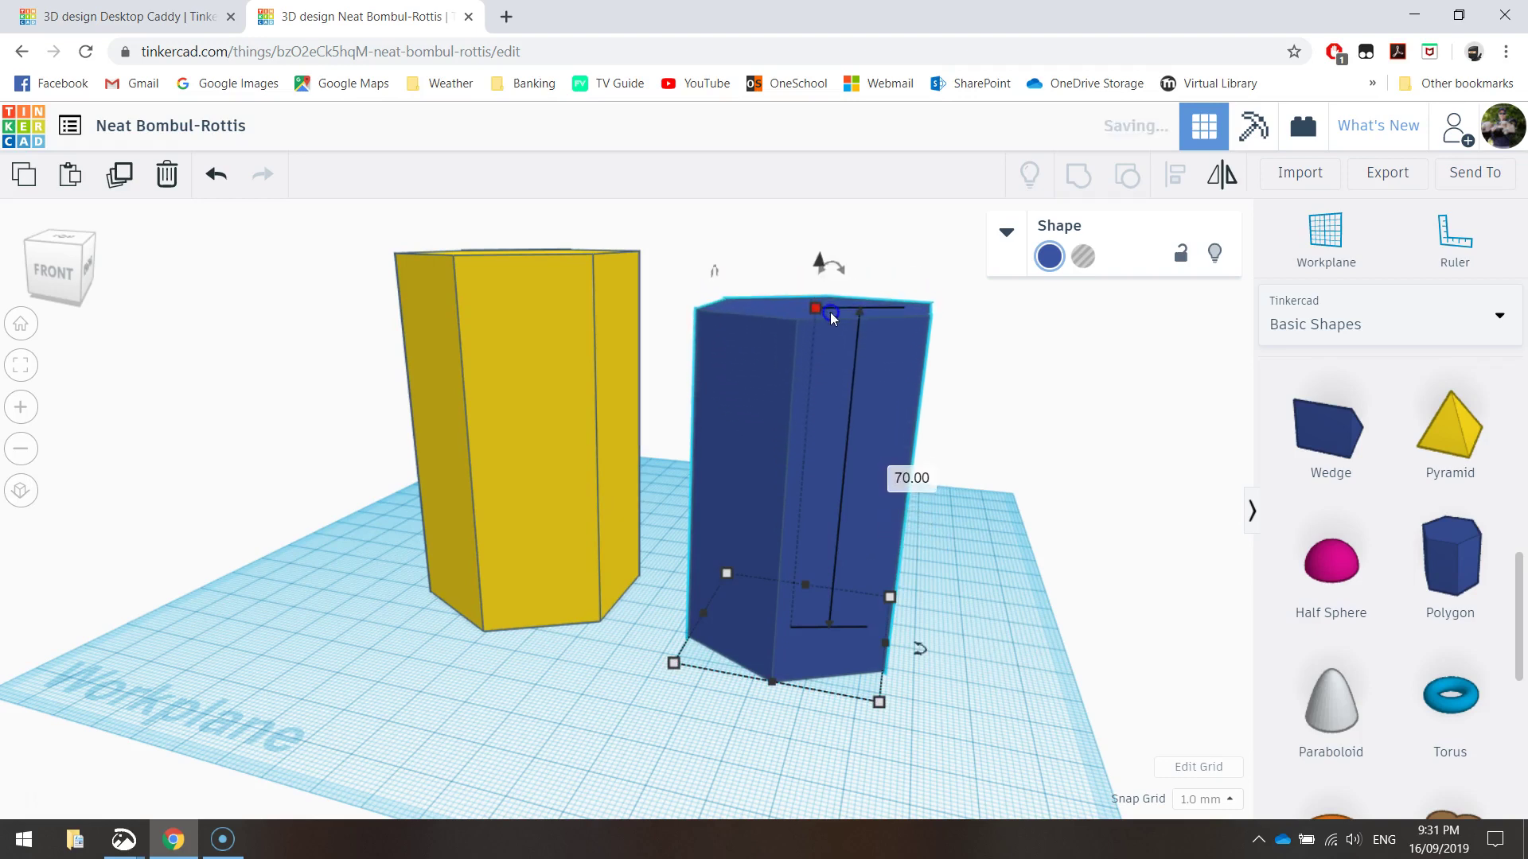
click(909, 475)
text(8)
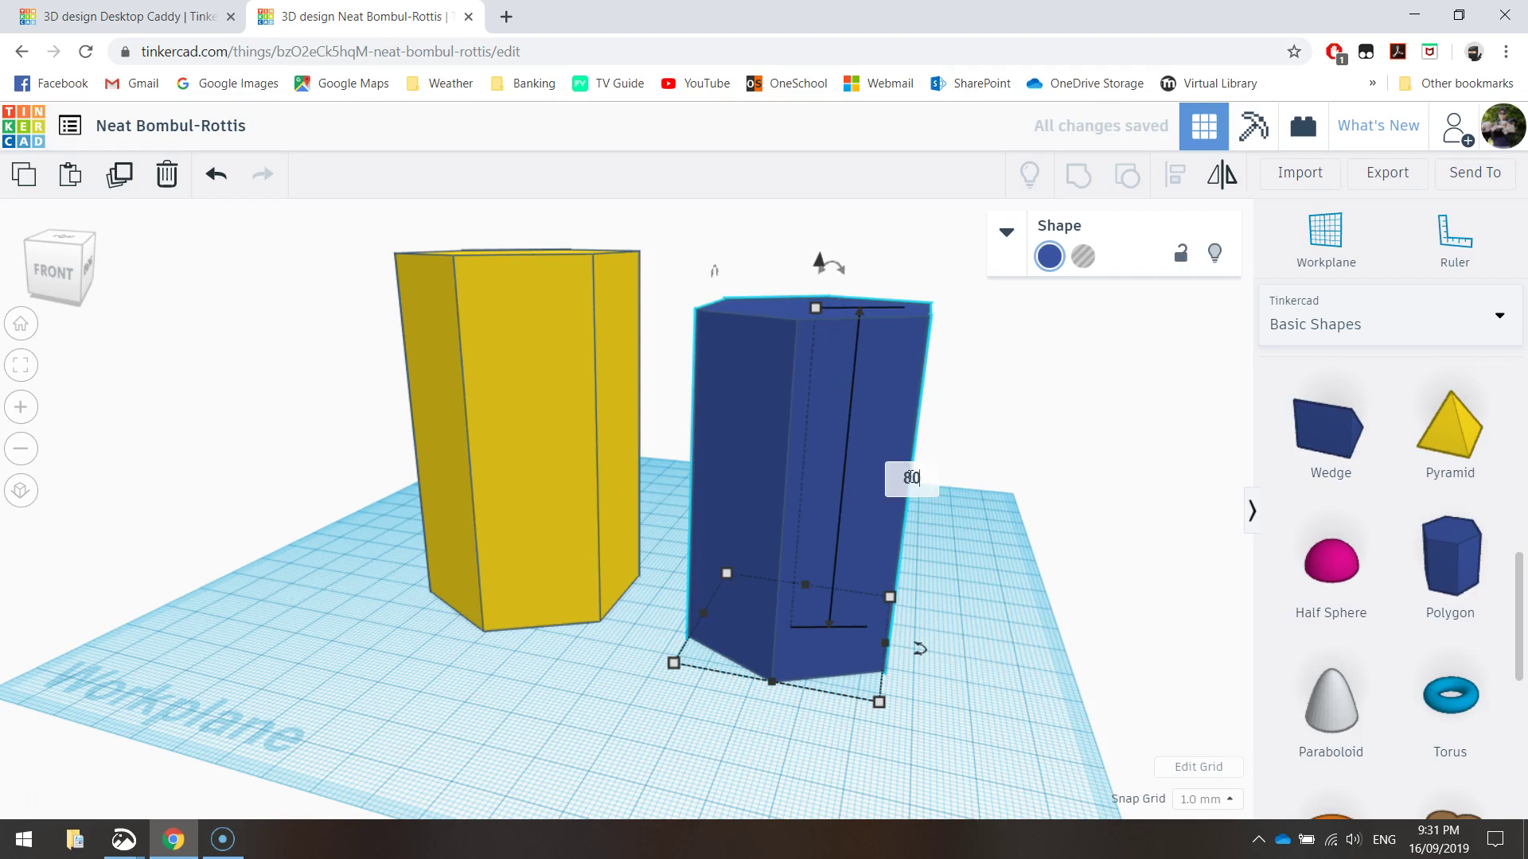
text(0)
key(Return)
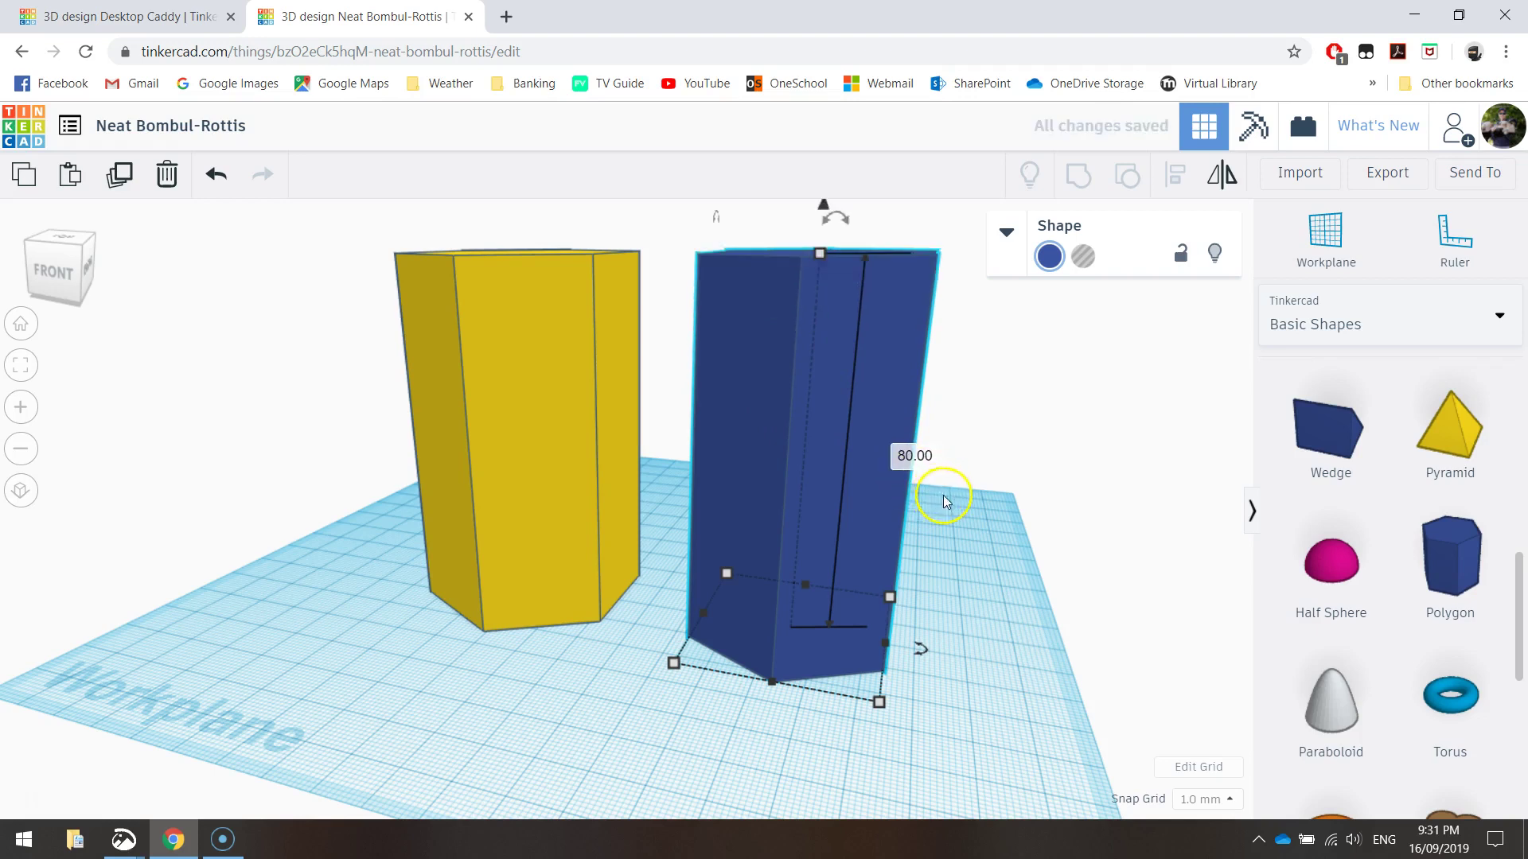
right_drag(766, 302, 808, 301)
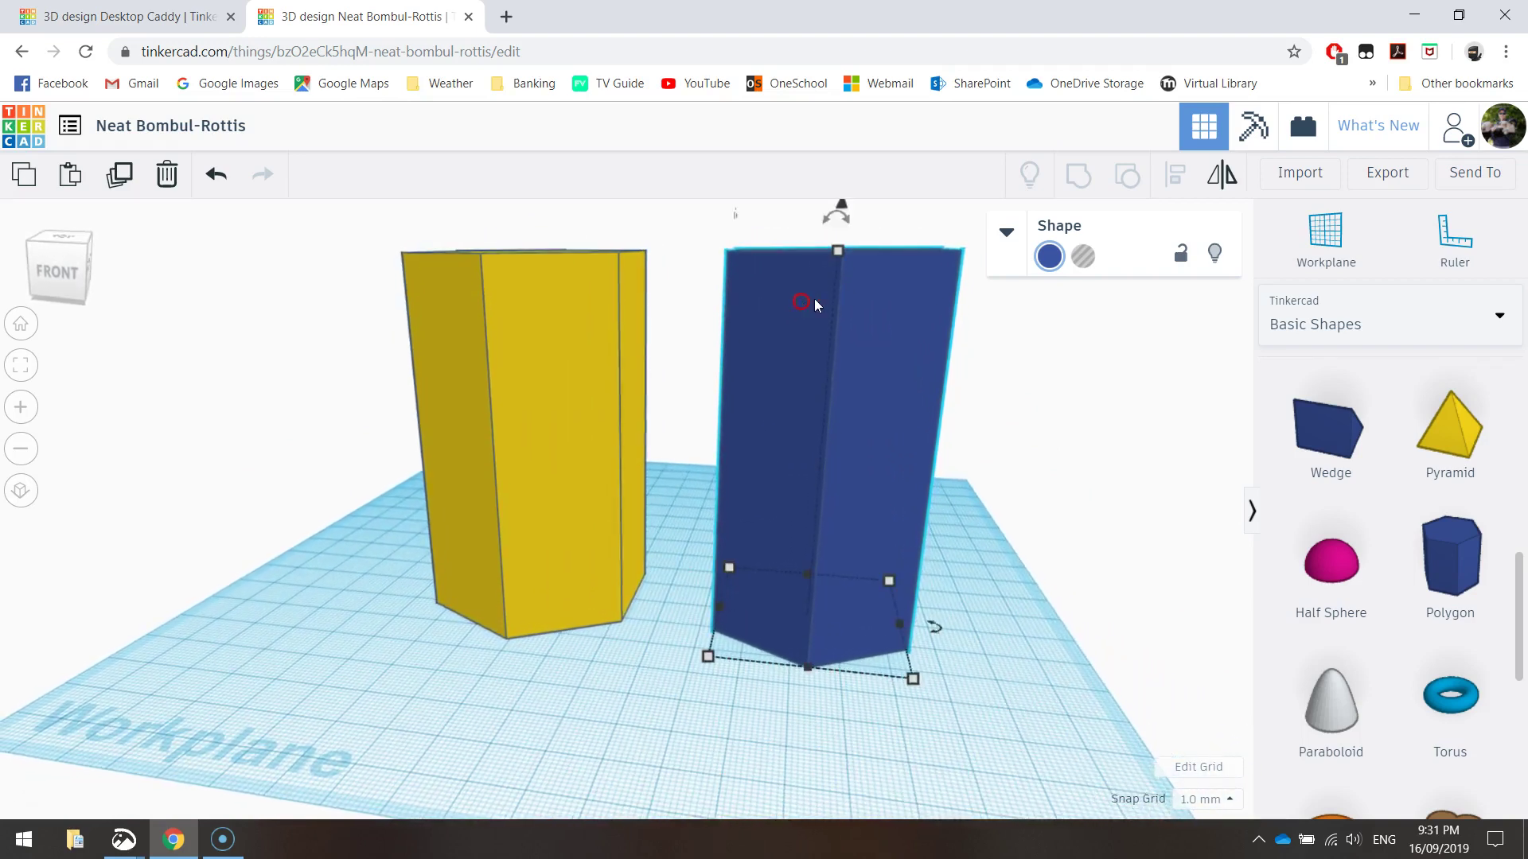
Reselect the blue prism, lift it off the workplane and edit its dimension value
click(862, 282)
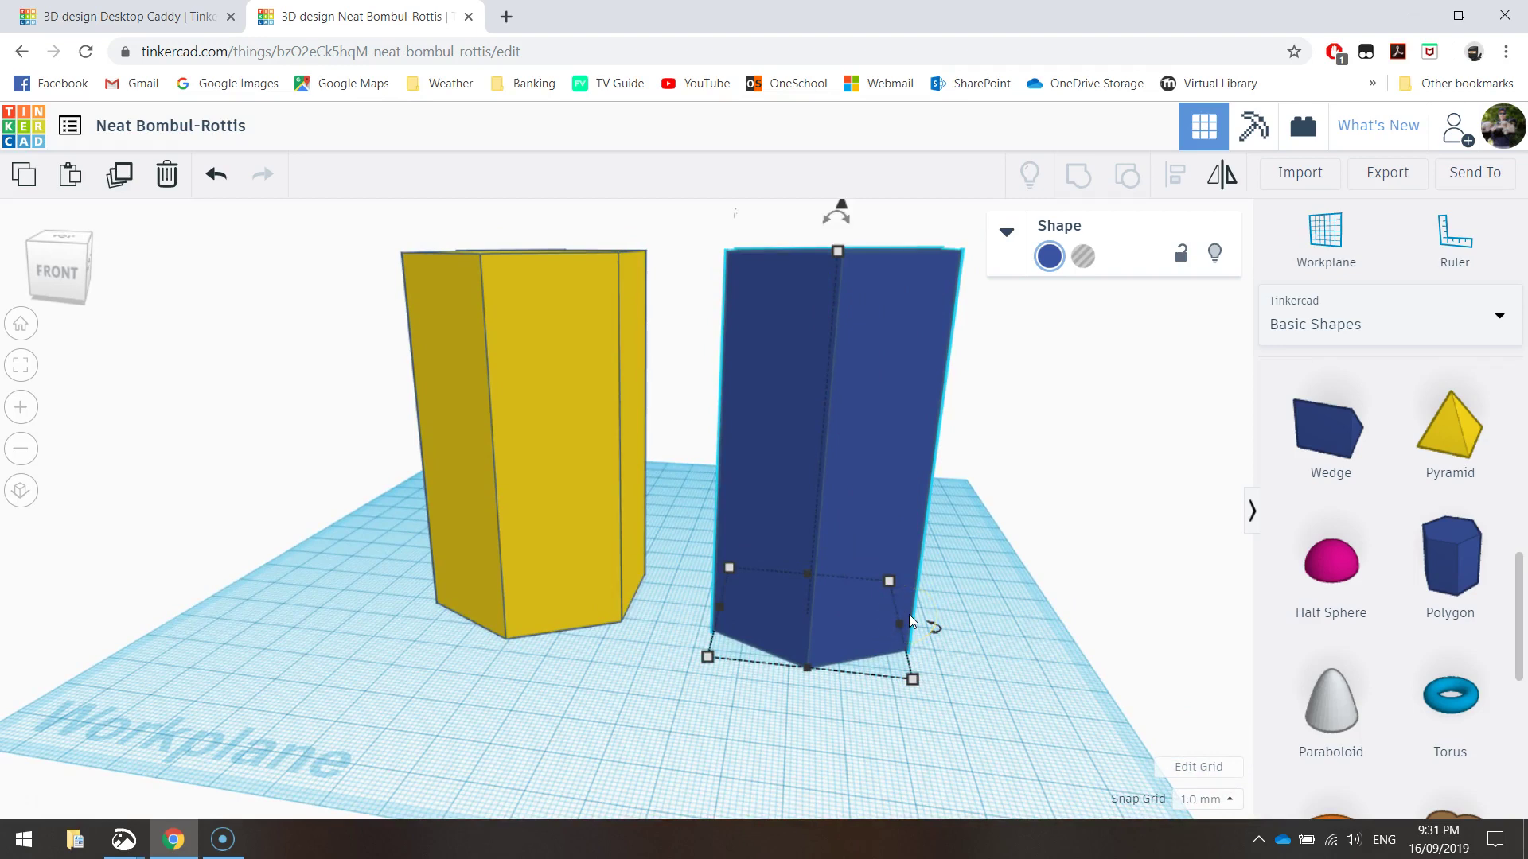
scroll(923, 462, down, 3)
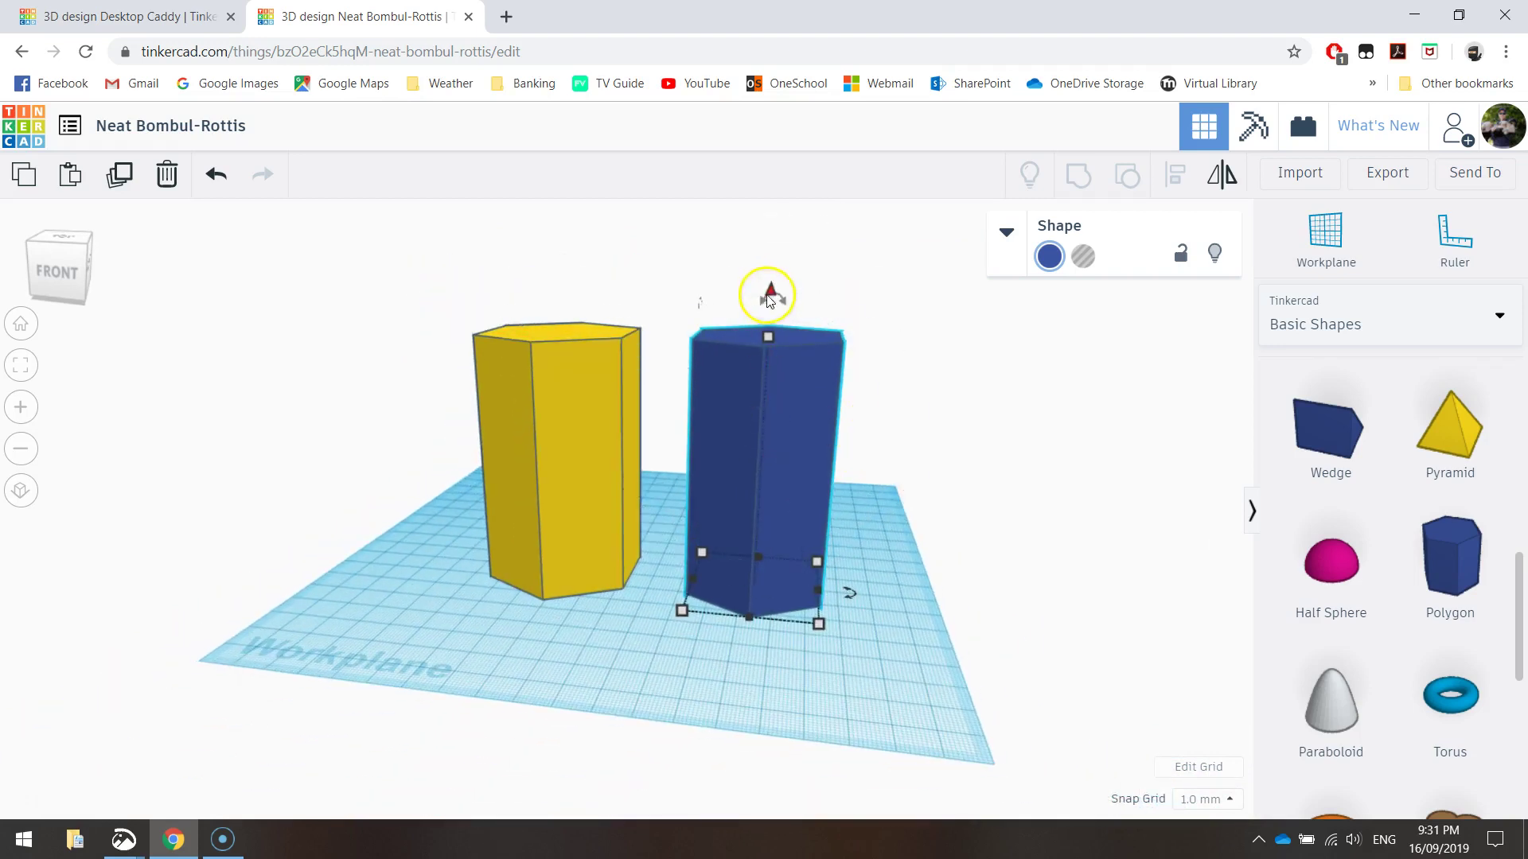
drag(770, 295, 776, 285)
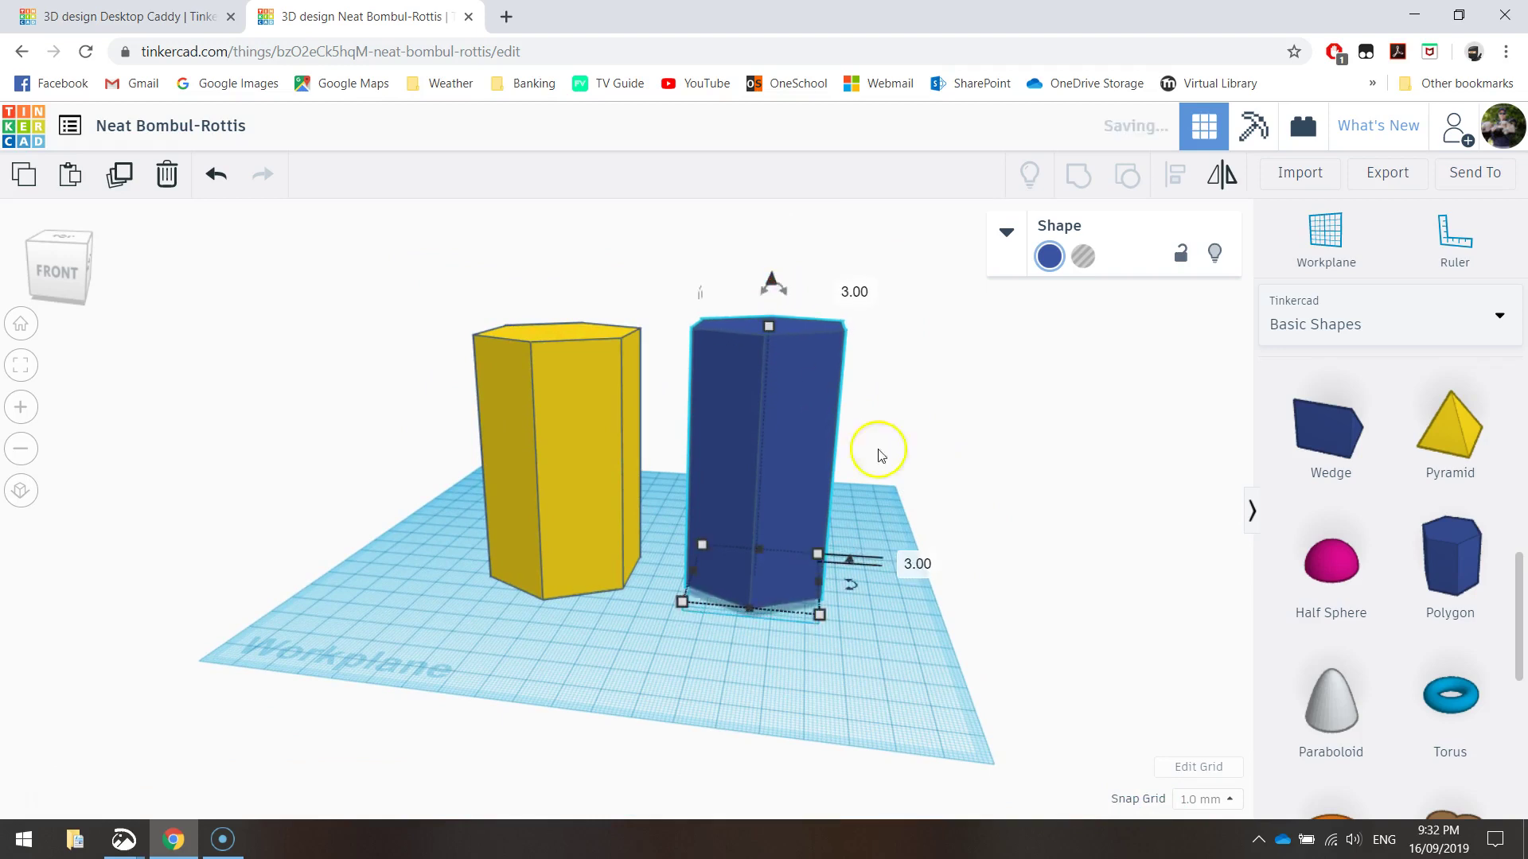
click(910, 564)
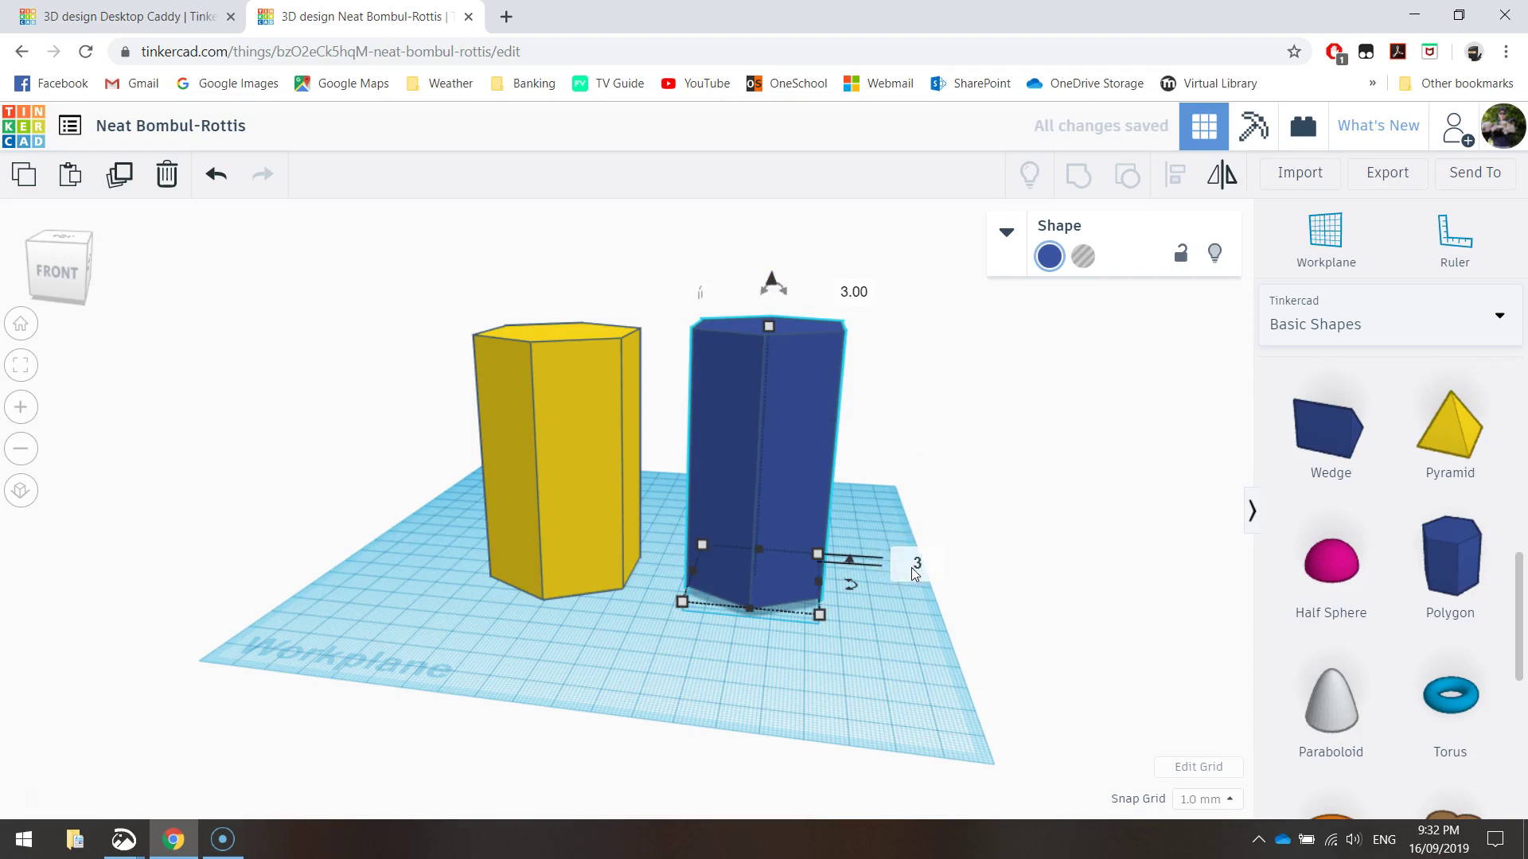
Push the blue prism up against the yellow prism
right_drag(780, 664, 837, 642)
click(799, 692)
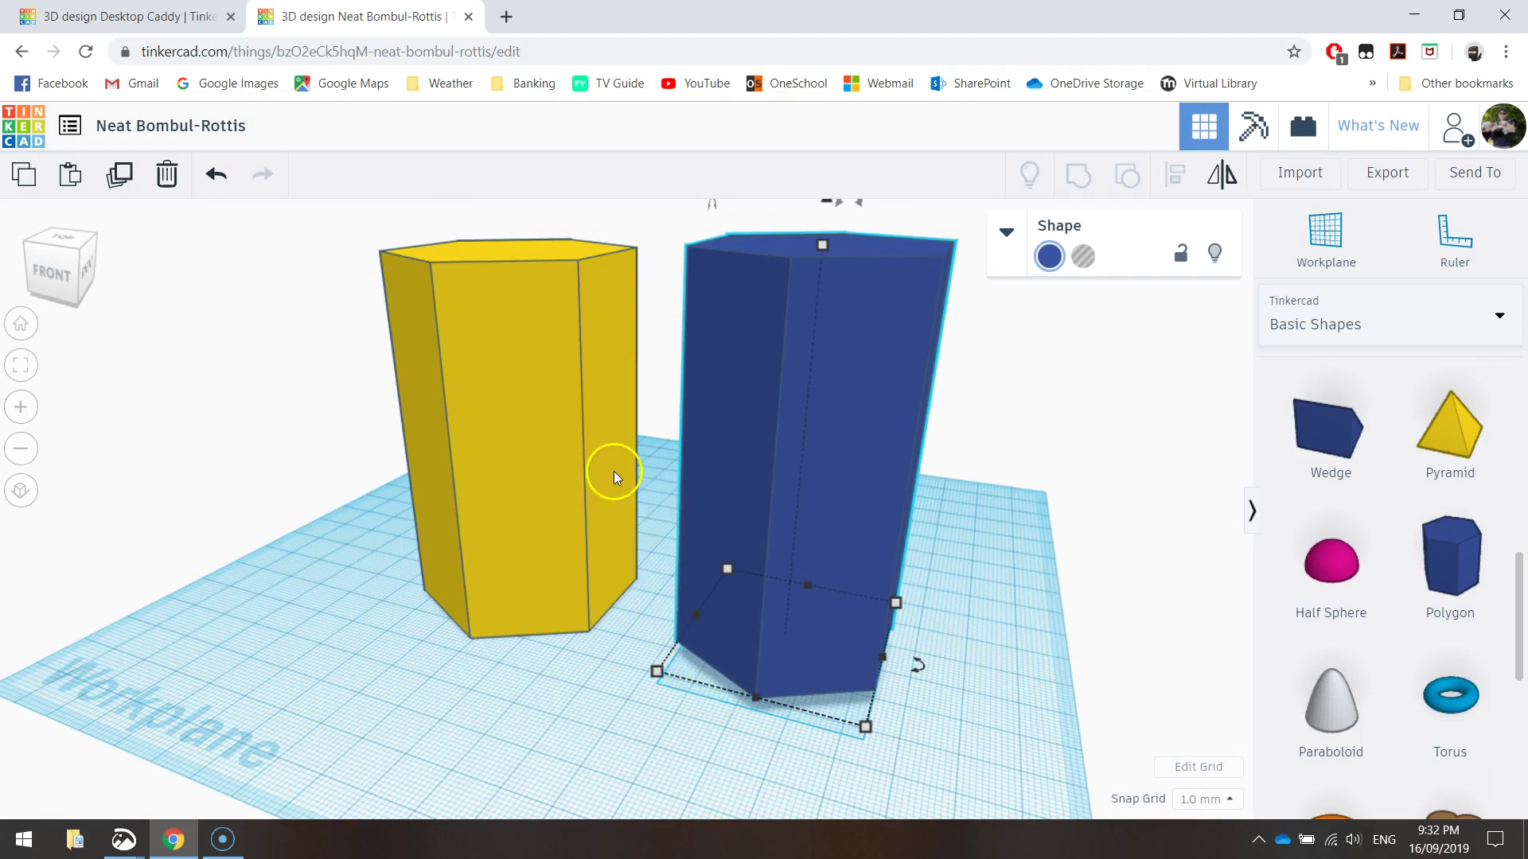
right_drag(613, 471, 584, 444)
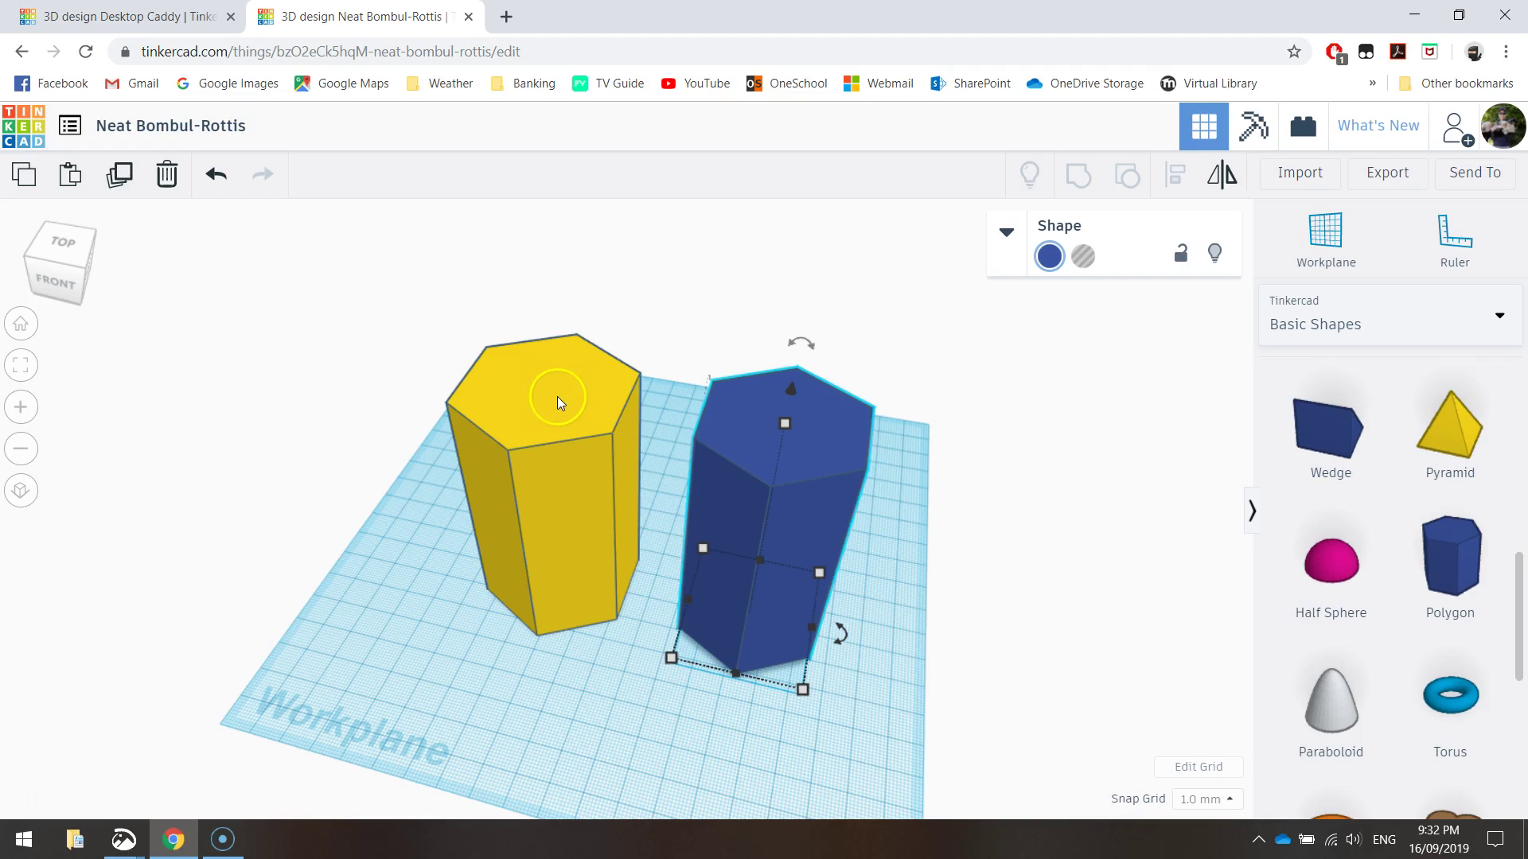
right_drag(560, 390, 595, 469)
drag(804, 521, 819, 468)
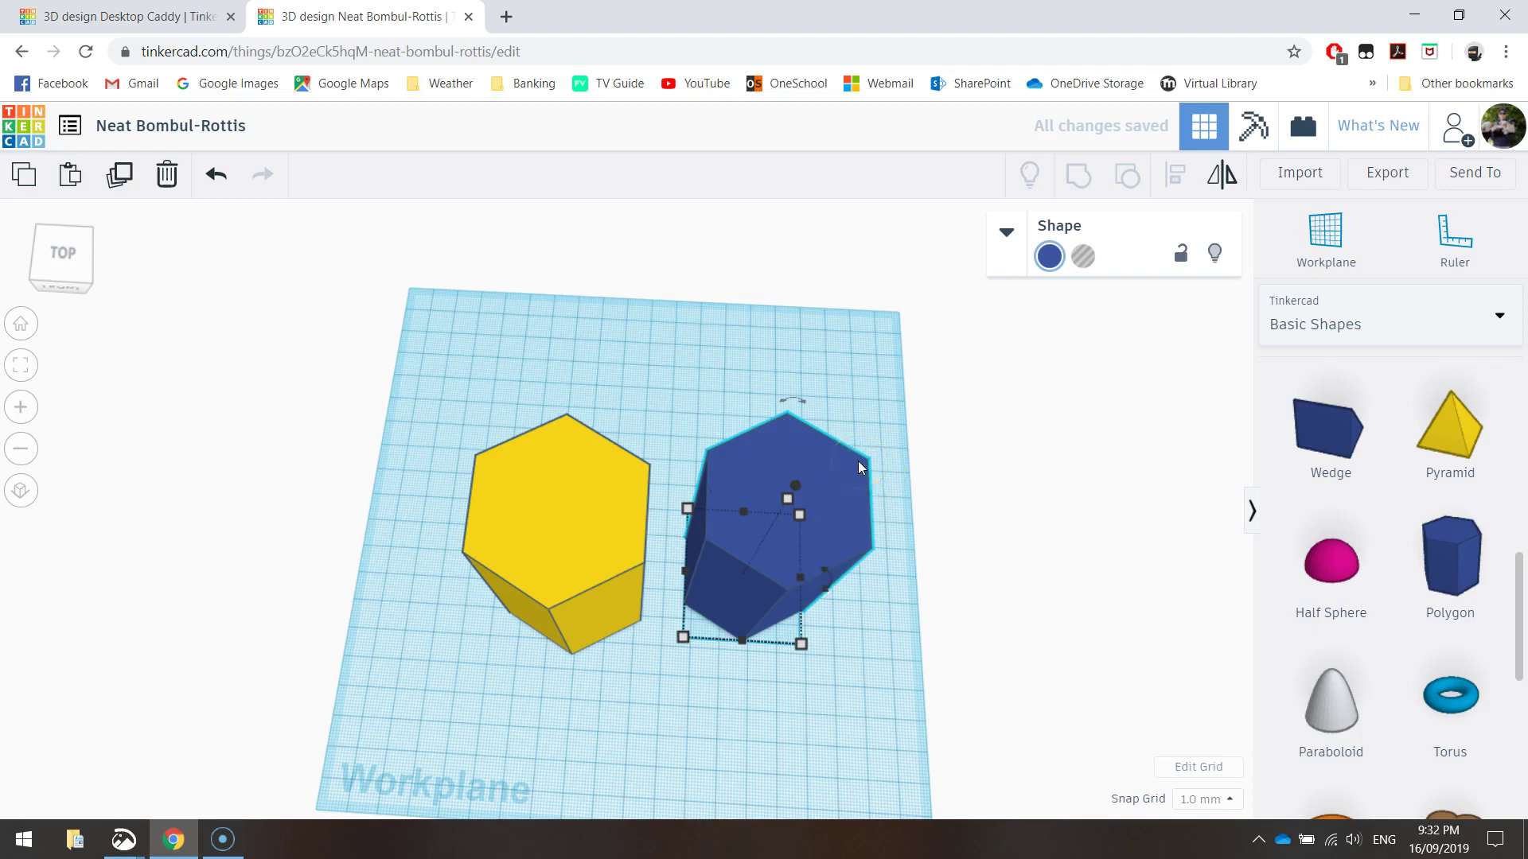
Align both prisms on their middle points on both axes so the blue sits inside the yellow
click(427, 370)
drag(407, 351, 909, 690)
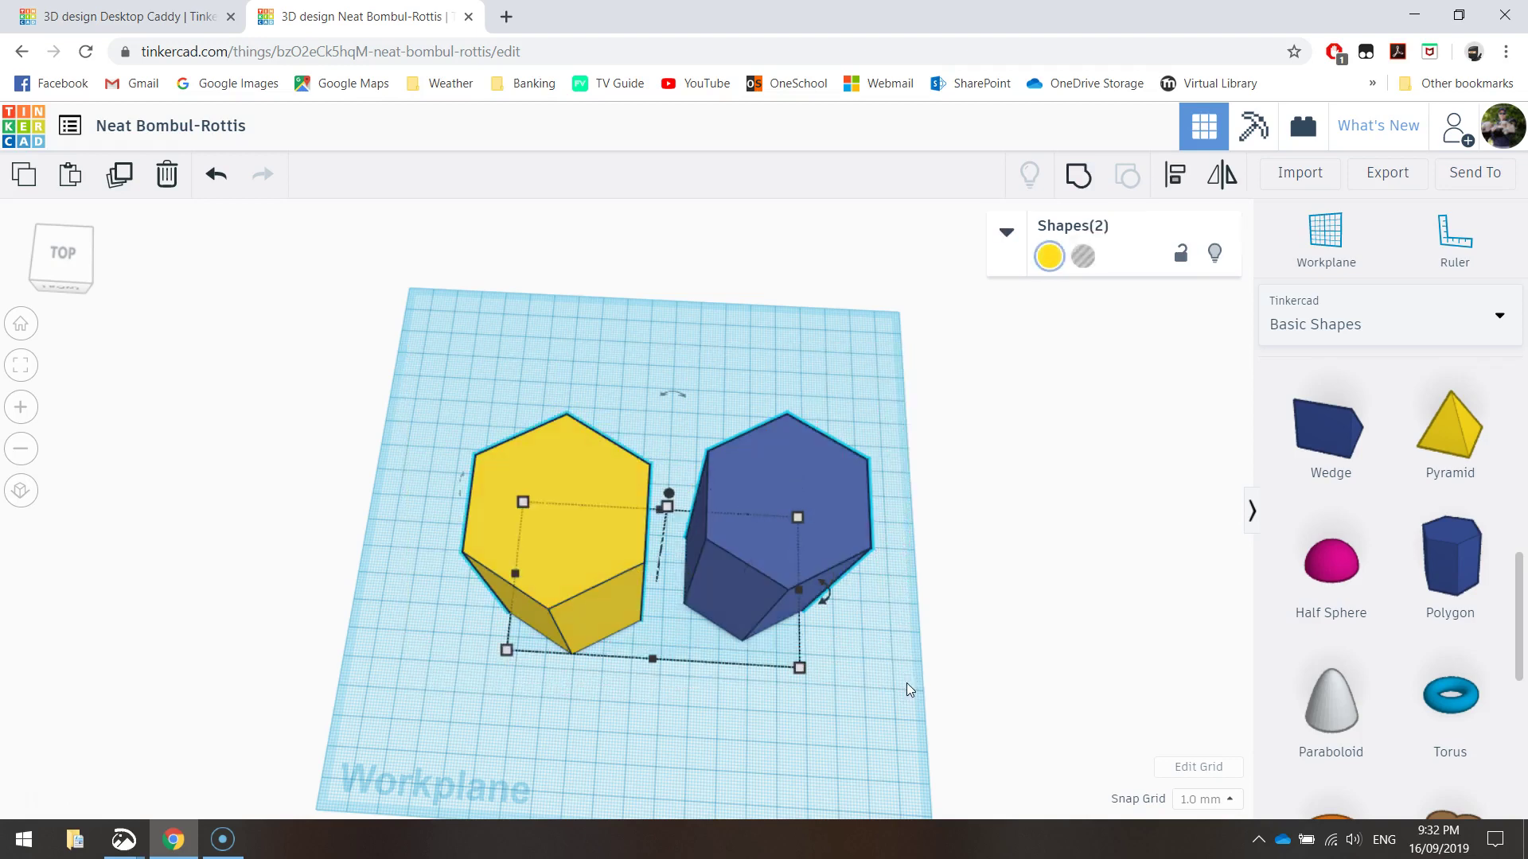
click(1175, 180)
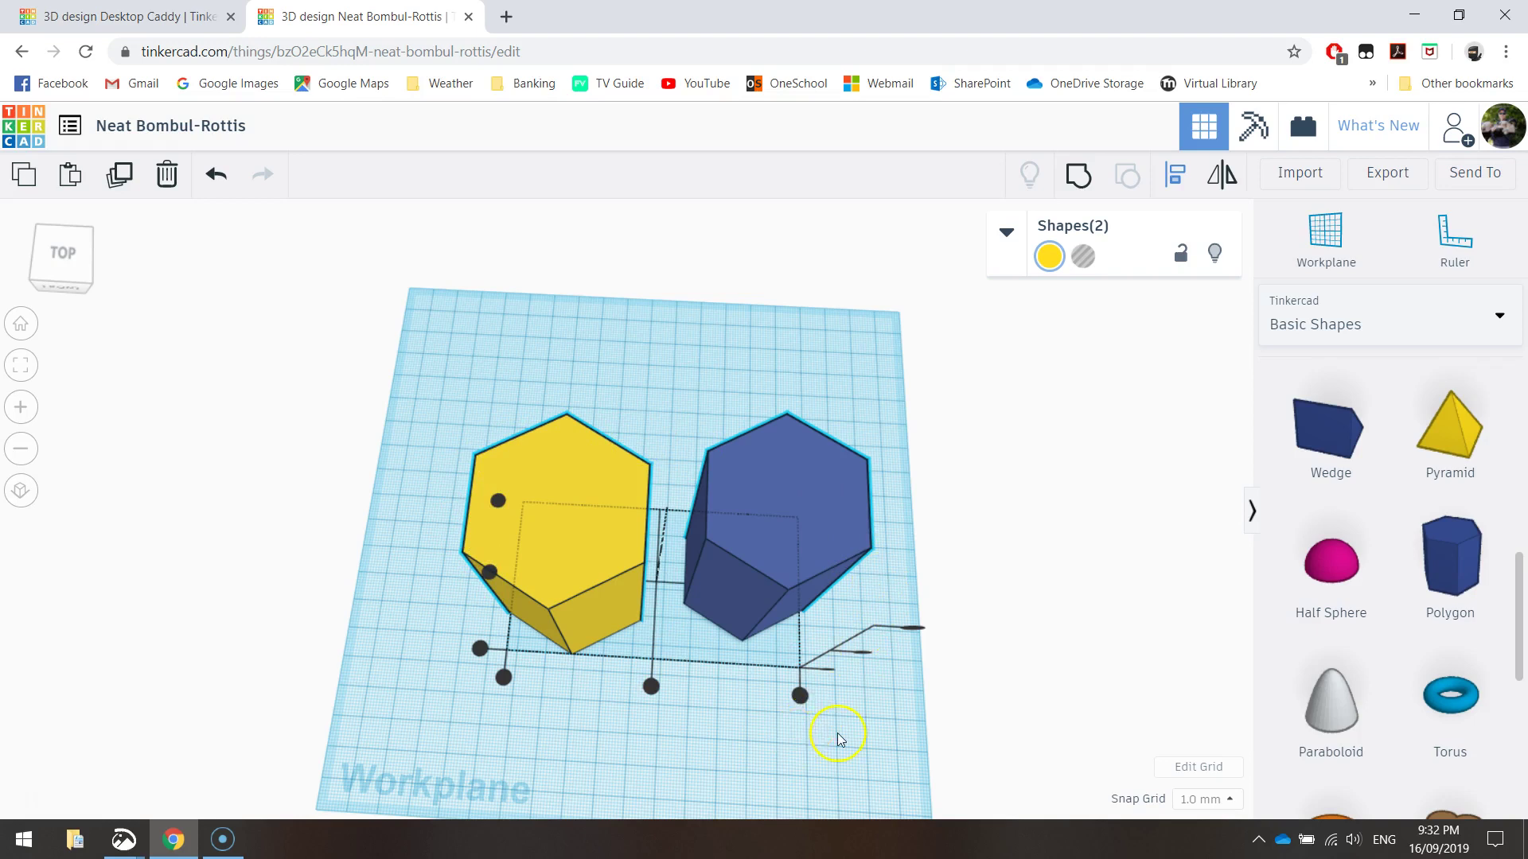
click(651, 686)
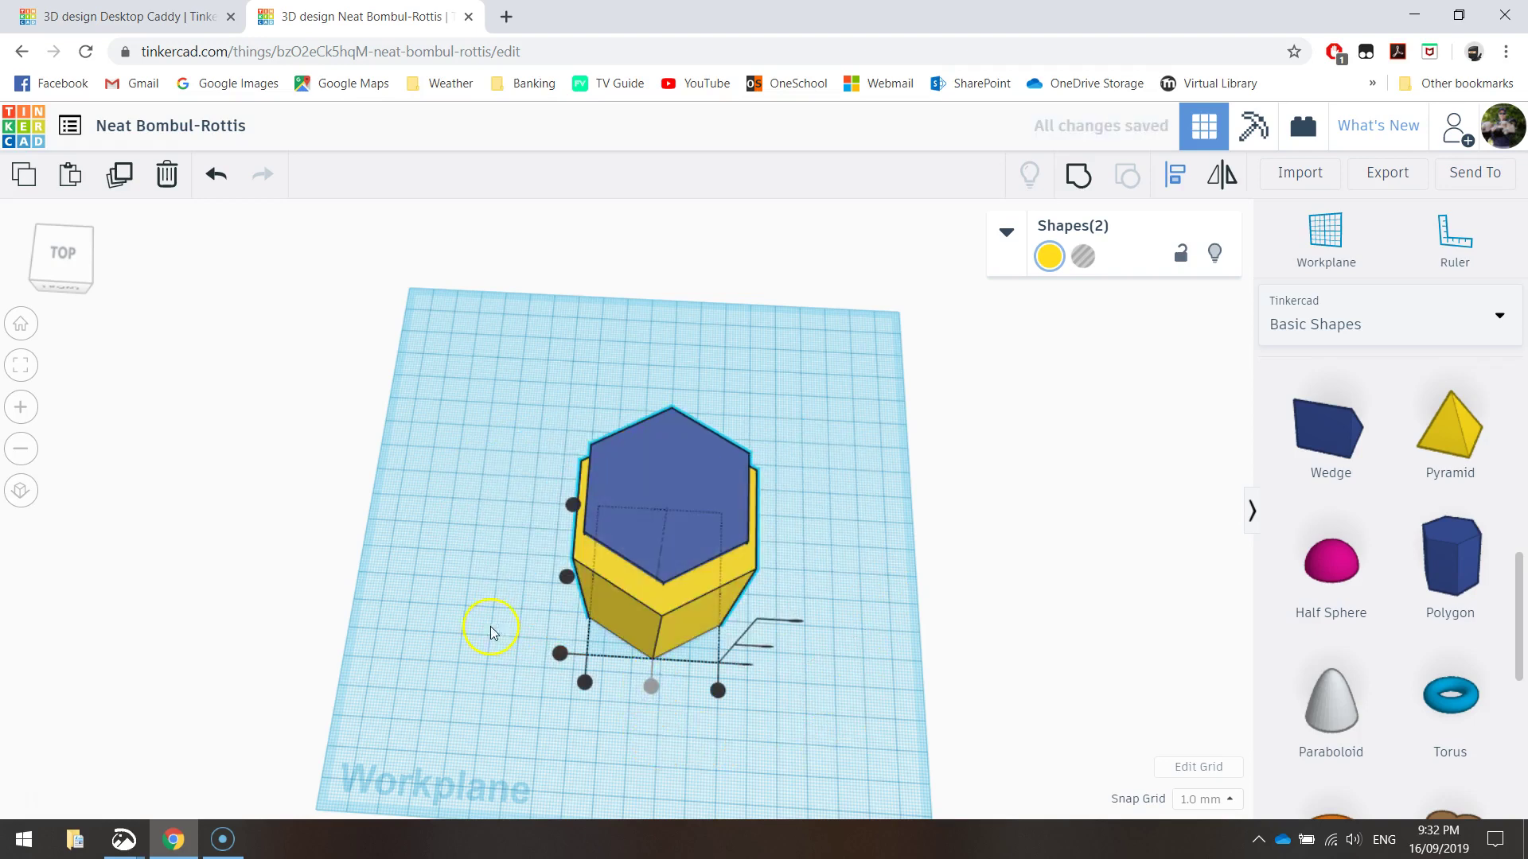
click(567, 579)
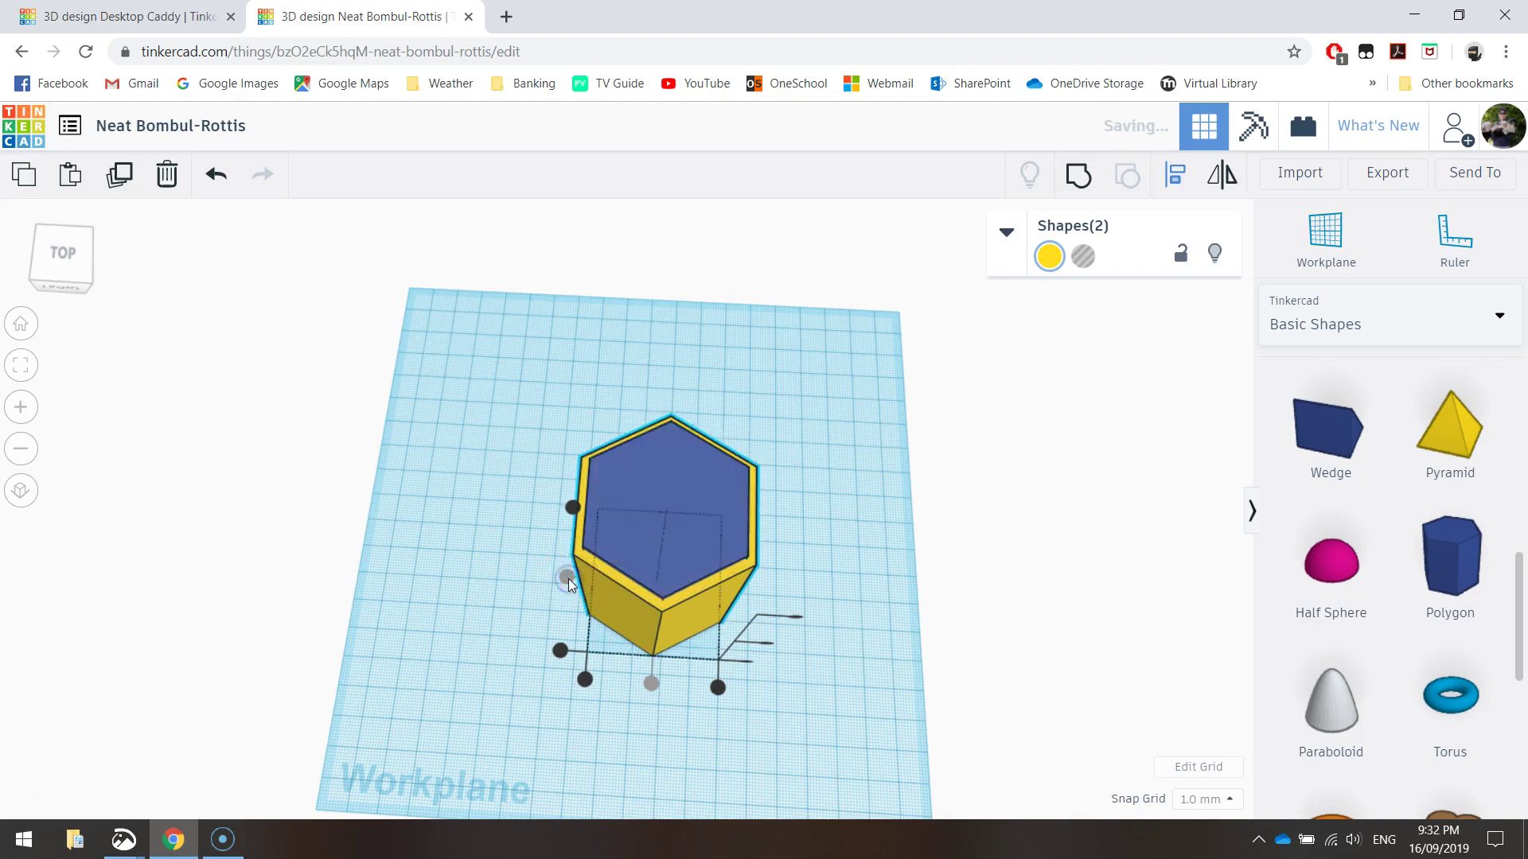
click(1175, 175)
click(850, 622)
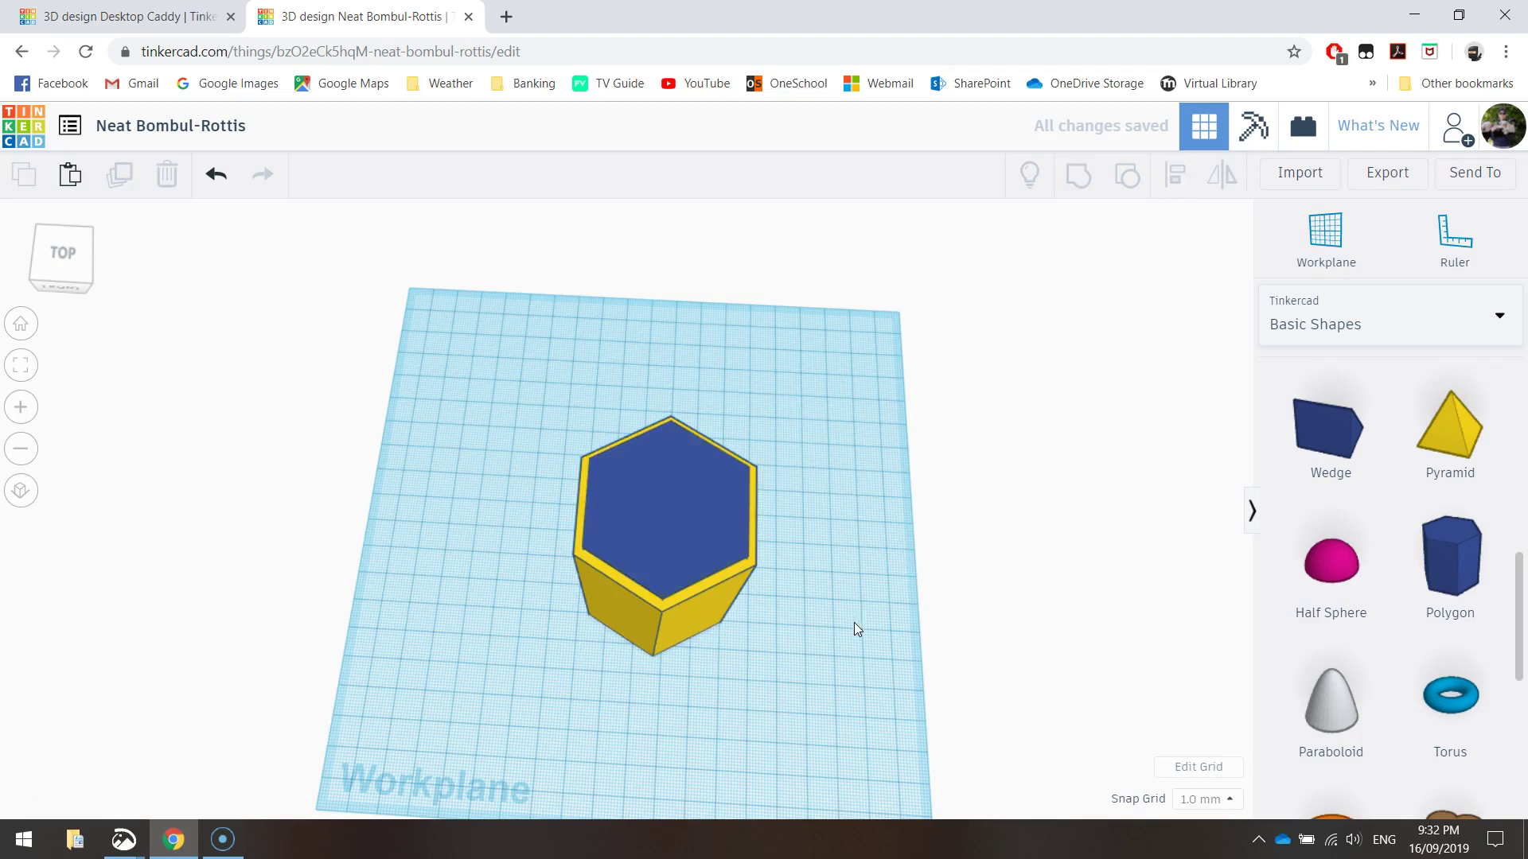
right_drag(847, 622, 742, 441)
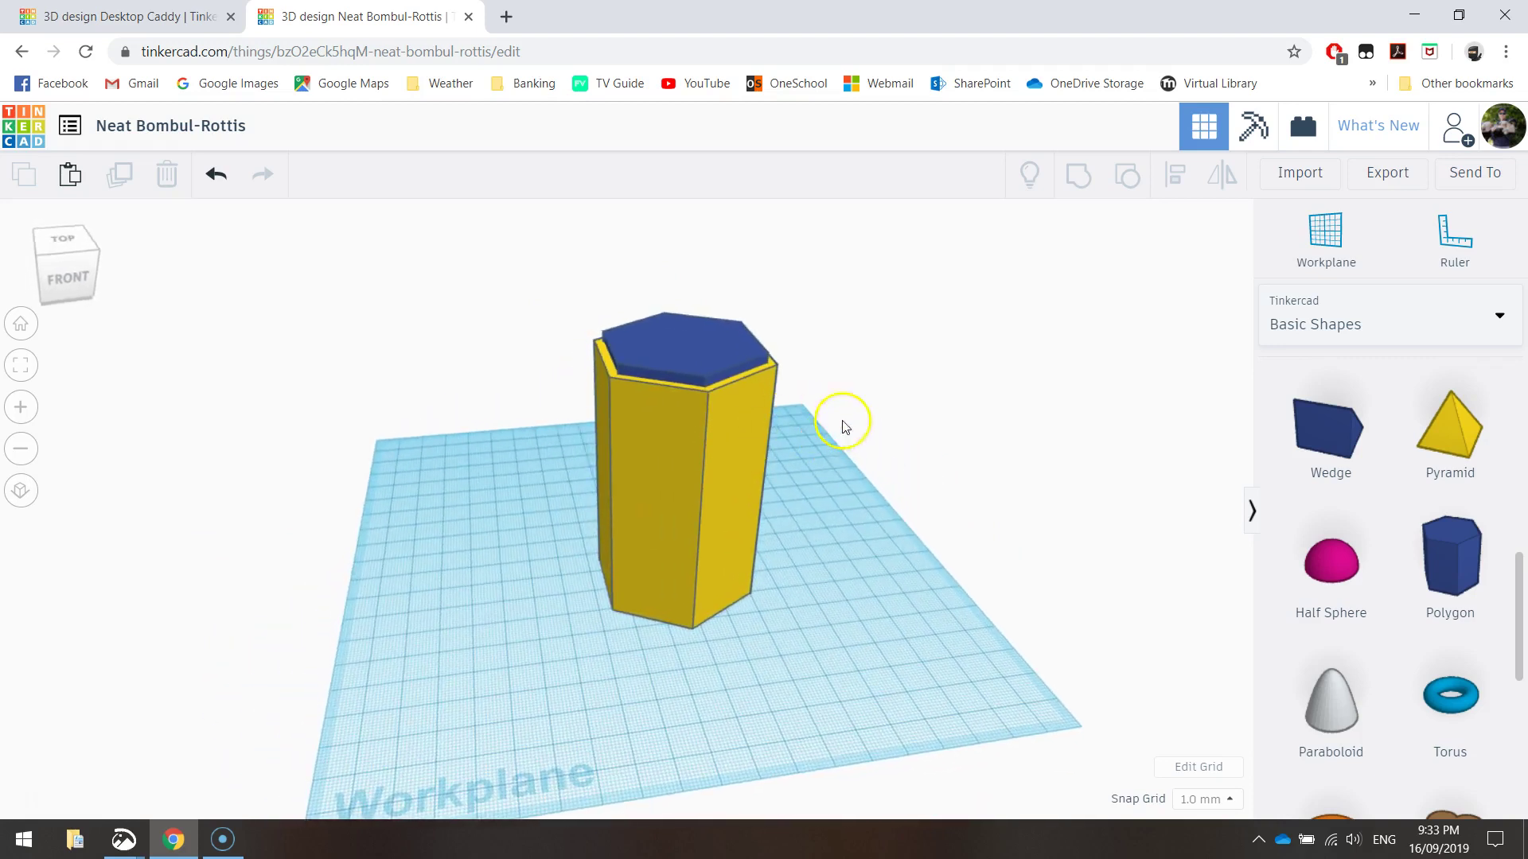
Set the blue inner prism to Hole
right_drag(894, 379, 754, 372)
click(684, 378)
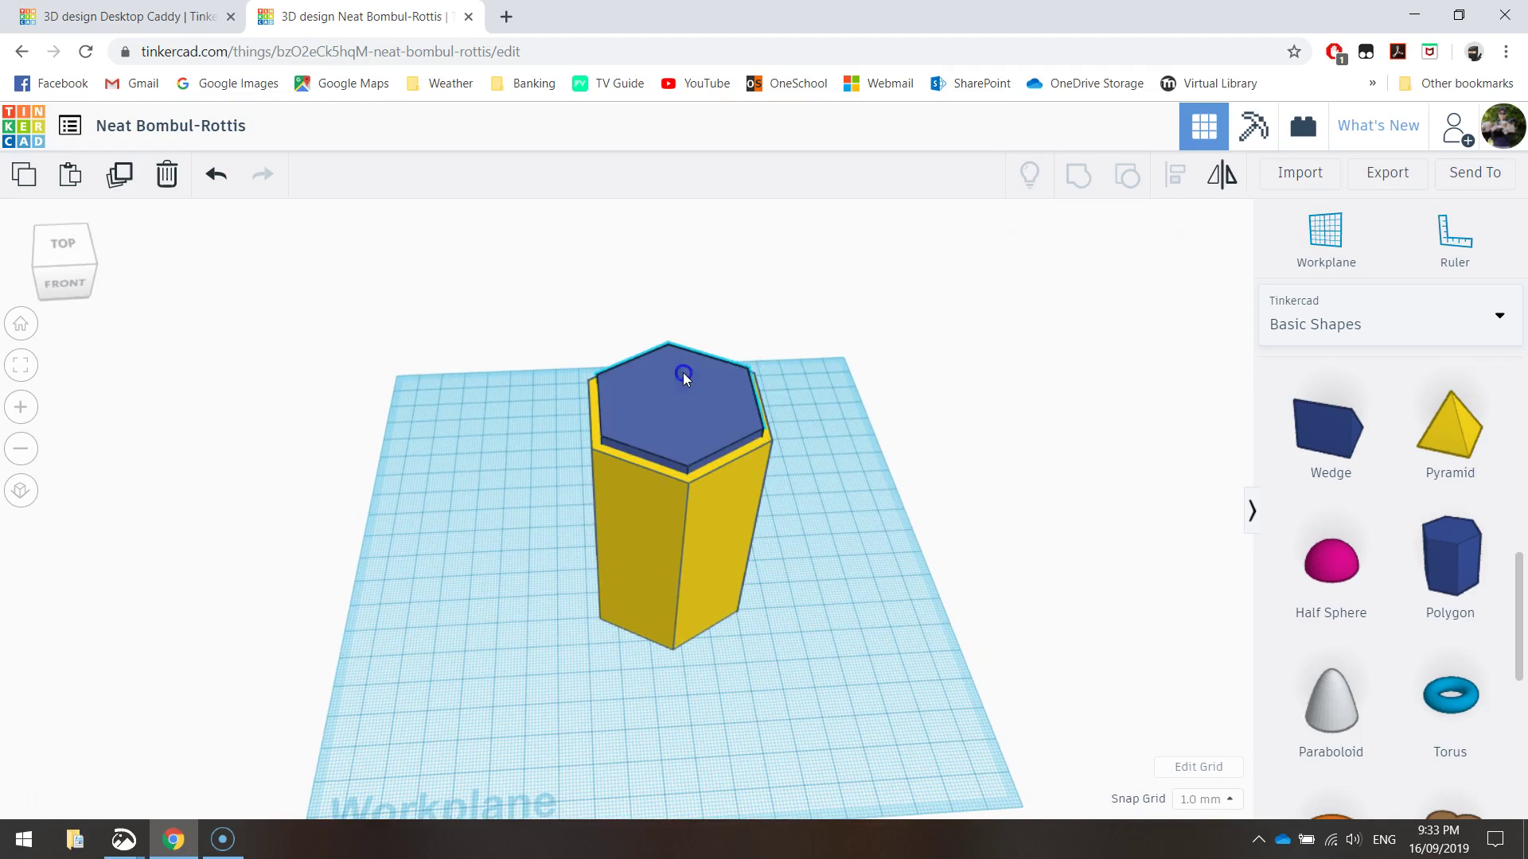
right_drag(834, 463, 904, 424)
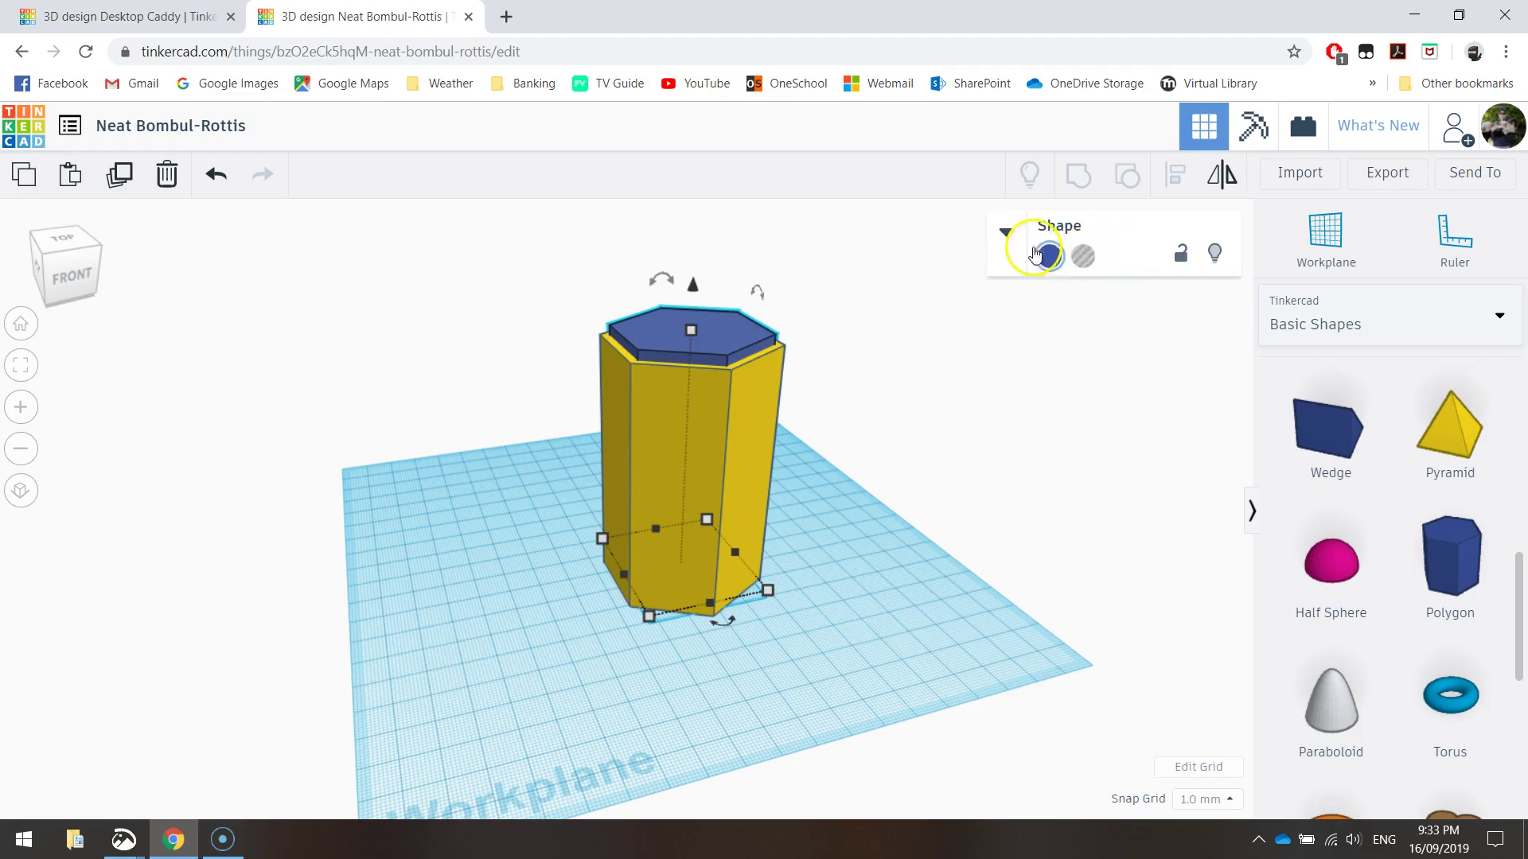
click(1007, 231)
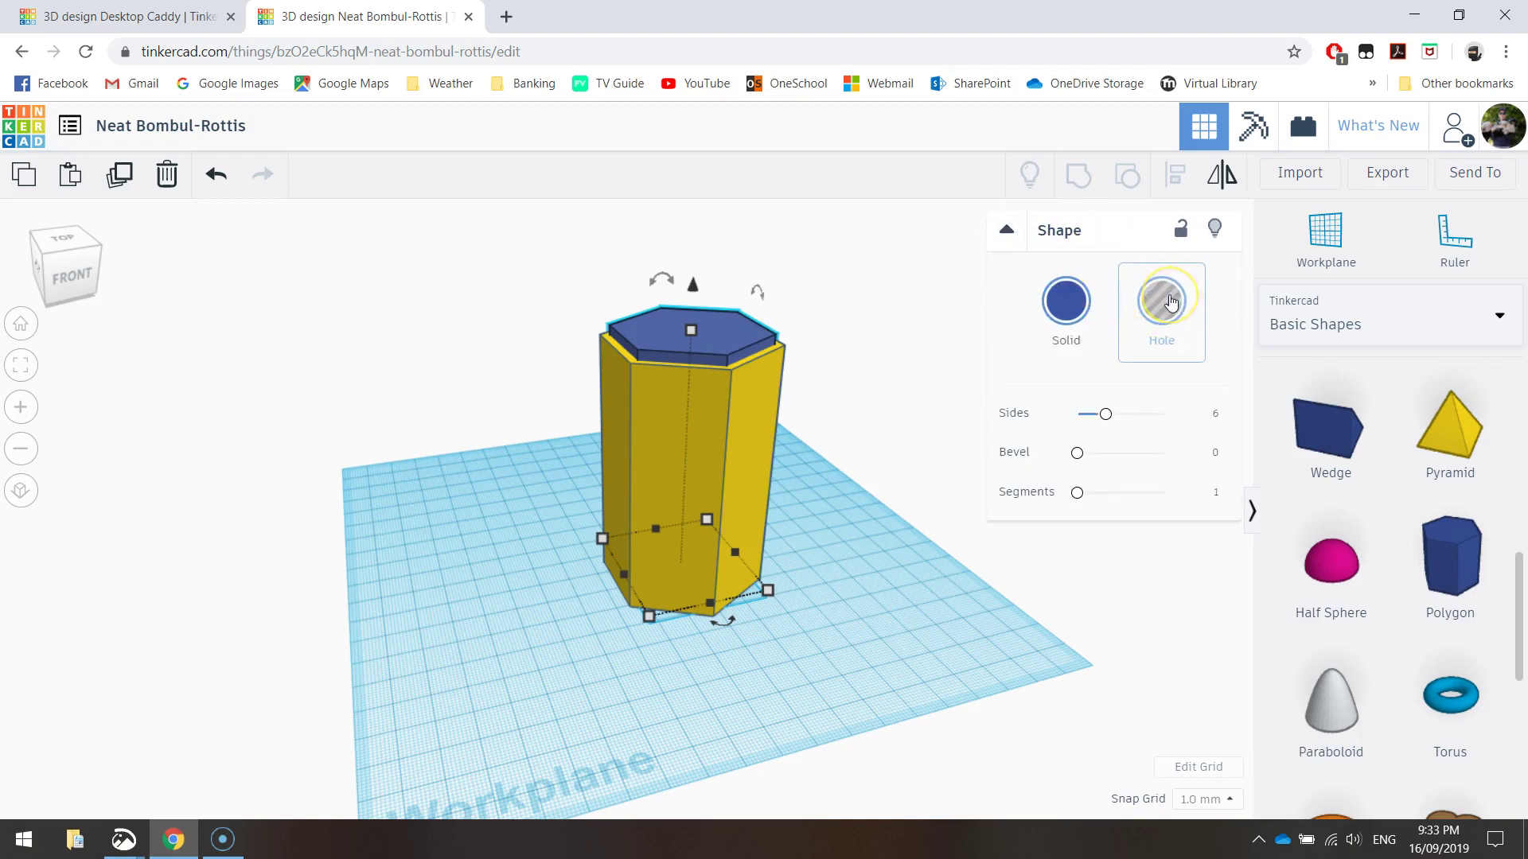
click(1170, 301)
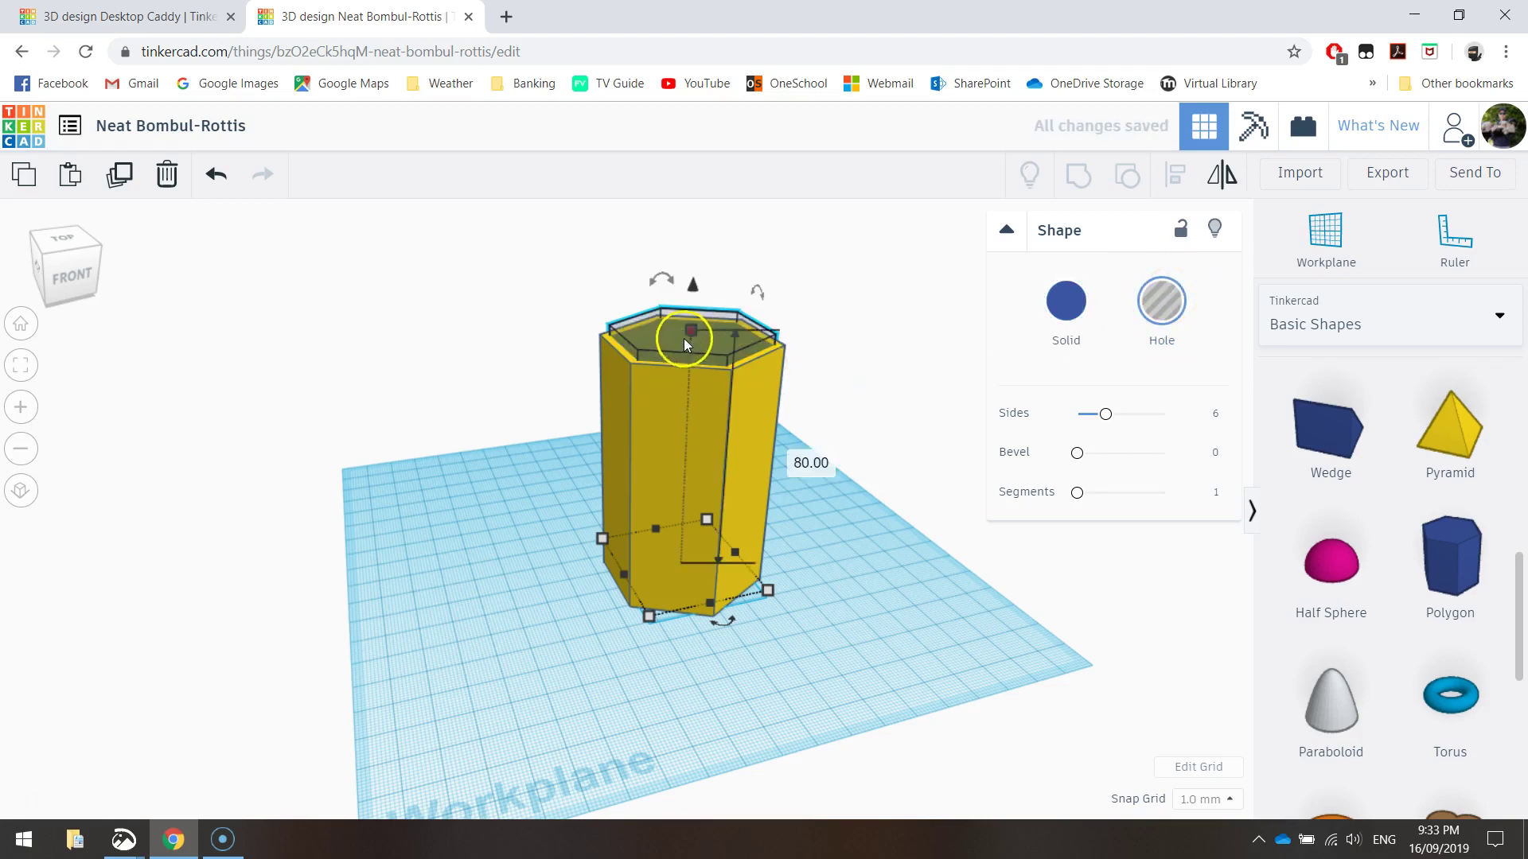
click(897, 303)
Group the hole with the yellow prism into one hollow hexagonal tube
mouse_move(826, 326)
right_down()
mouse_move(705, 409)
mouse_move(740, 382)
mouse_move(737, 440)
right_up()
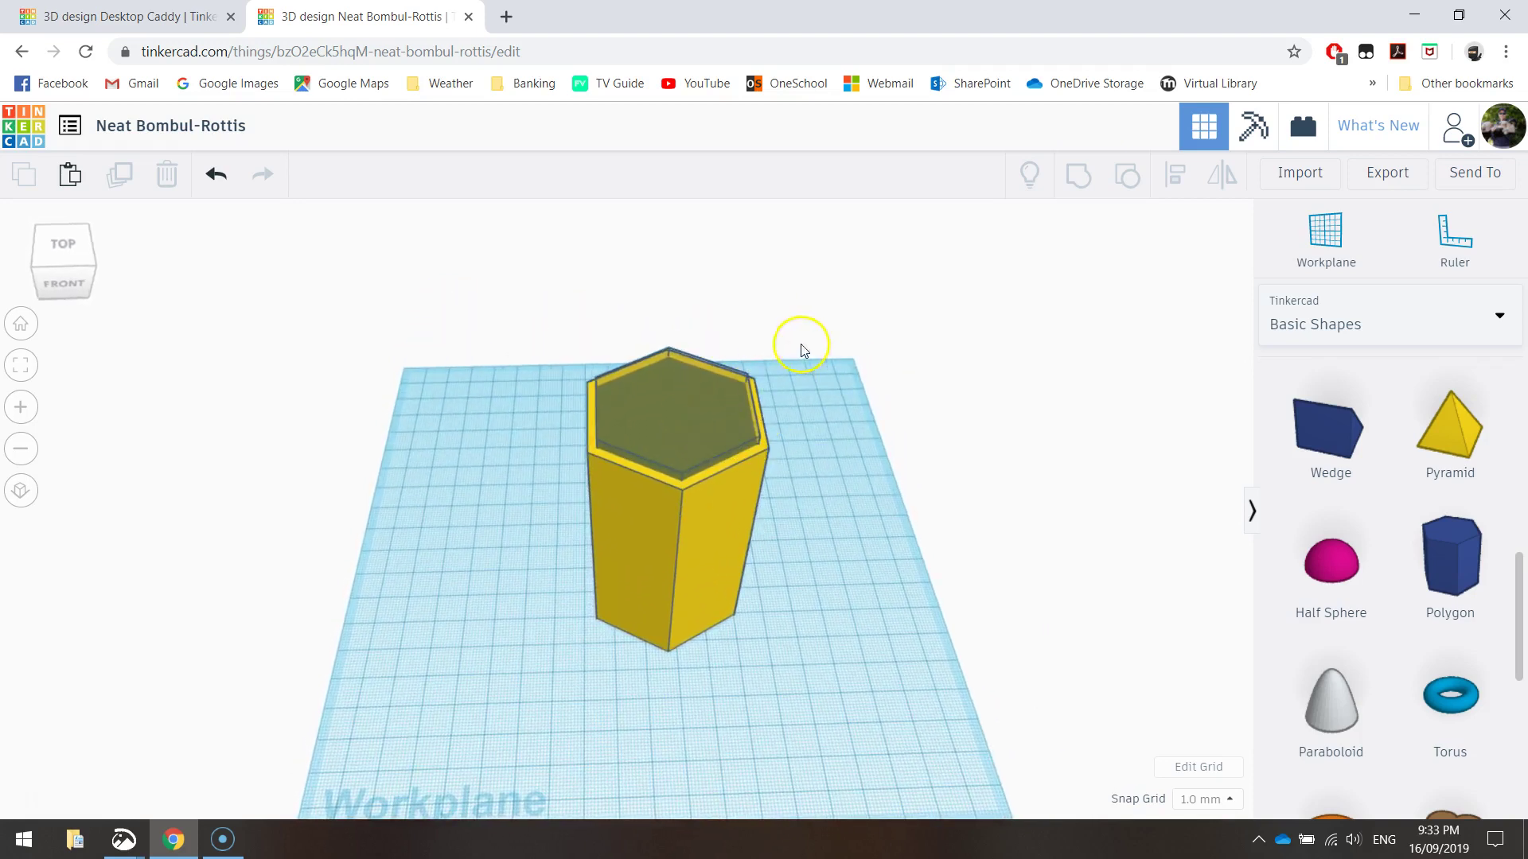
drag(809, 296, 573, 575)
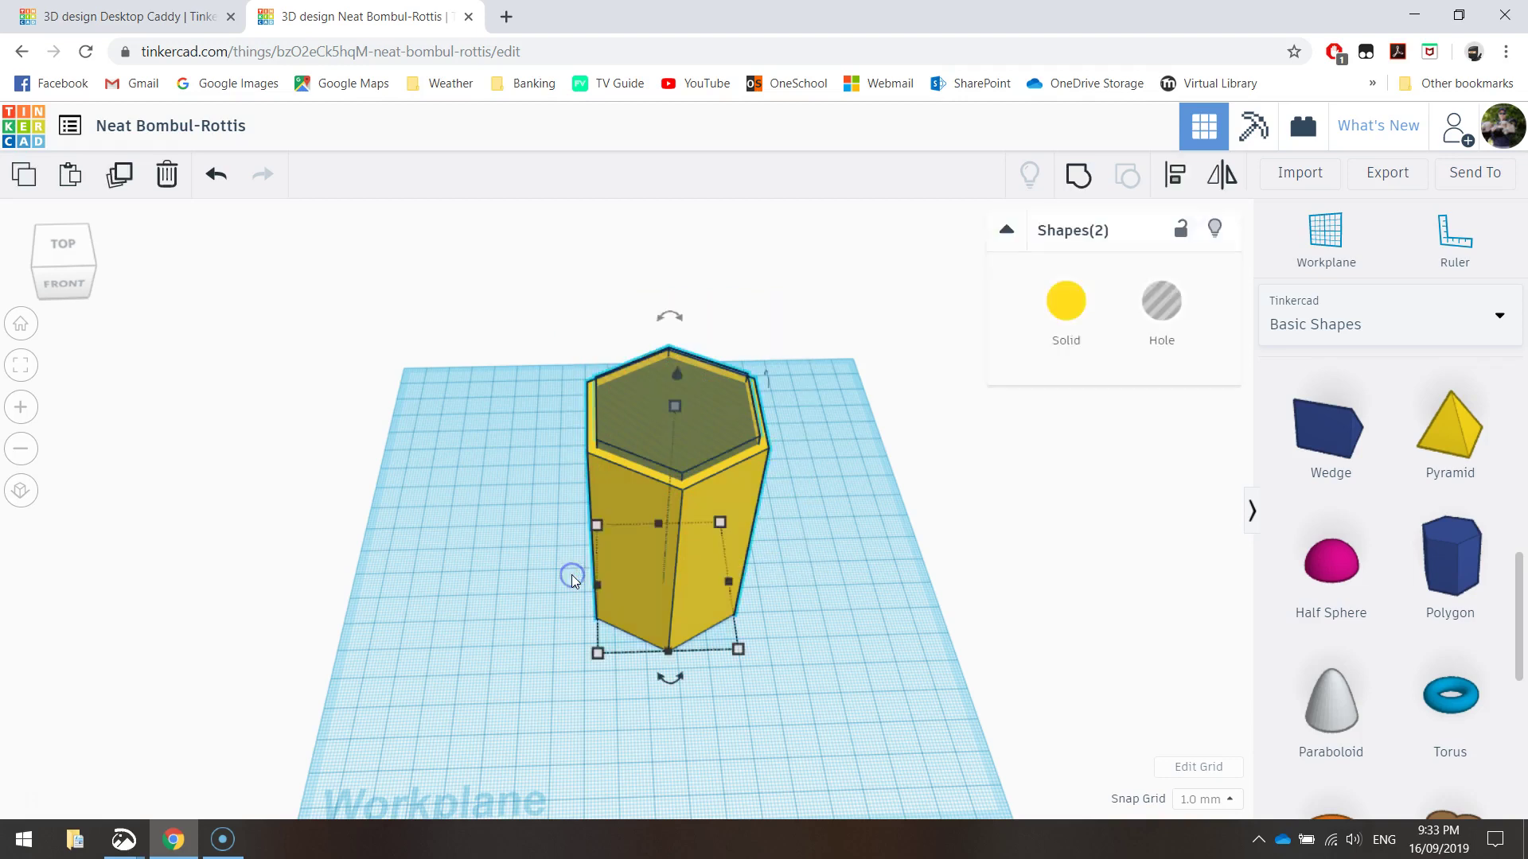
click(1078, 179)
click(846, 300)
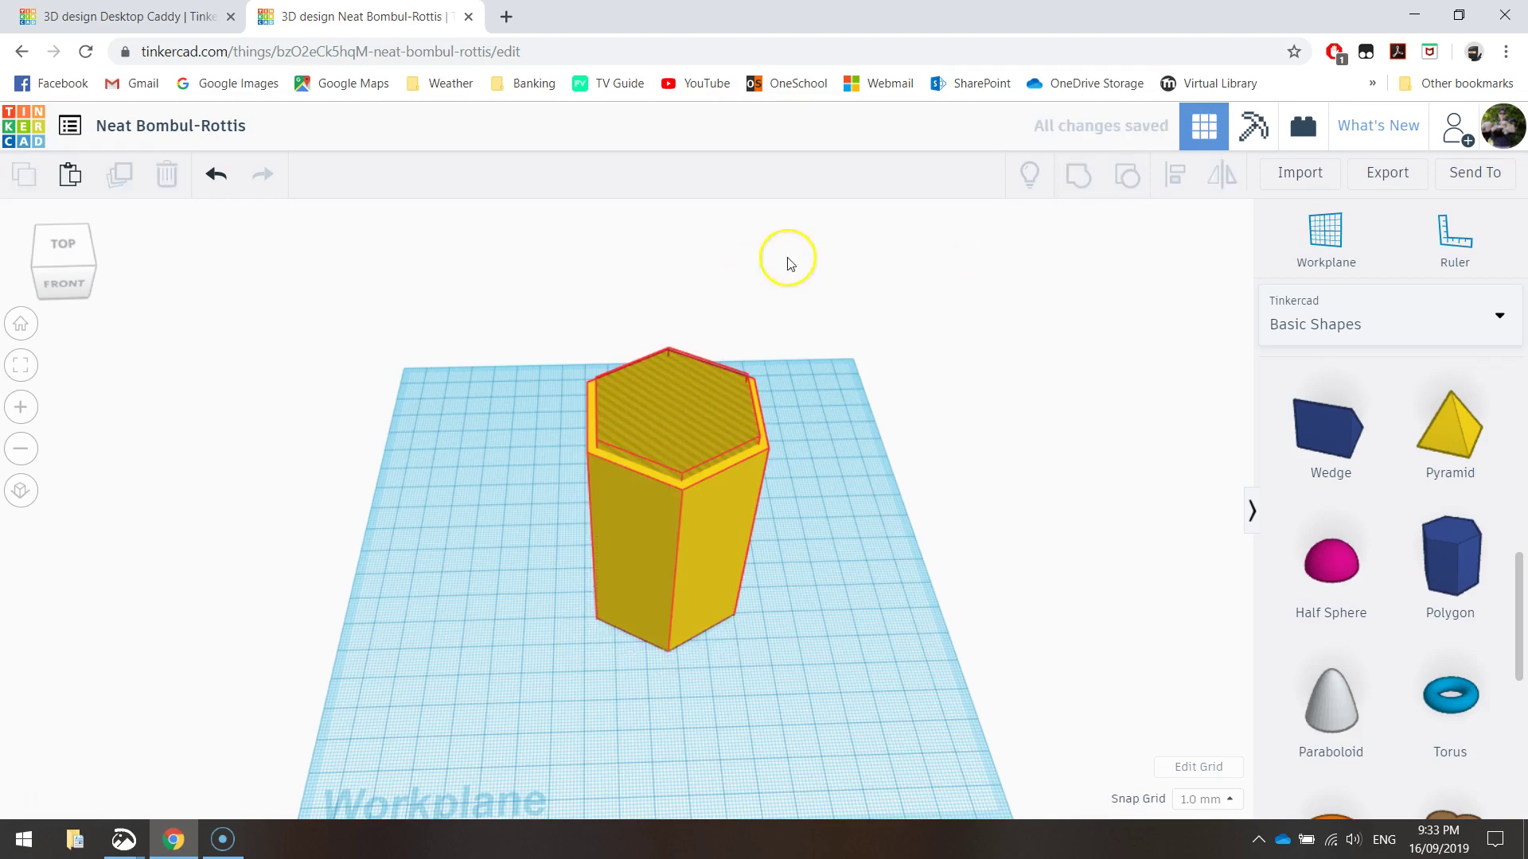
right_drag(804, 493, 777, 467)
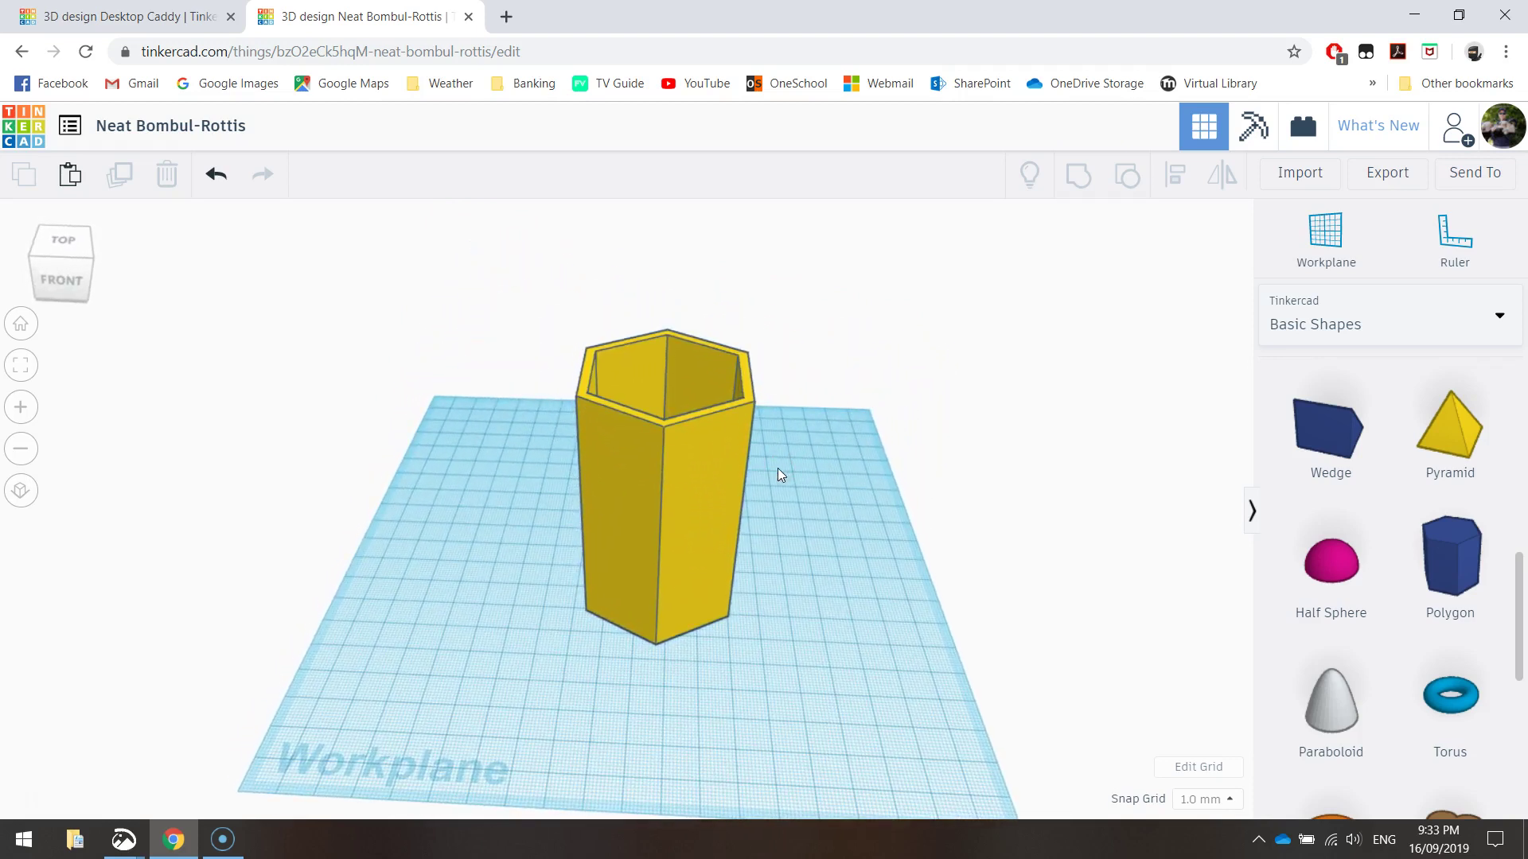
Move the hollow tube to the workplane's left side and switch to a straight top view
drag(688, 476, 488, 379)
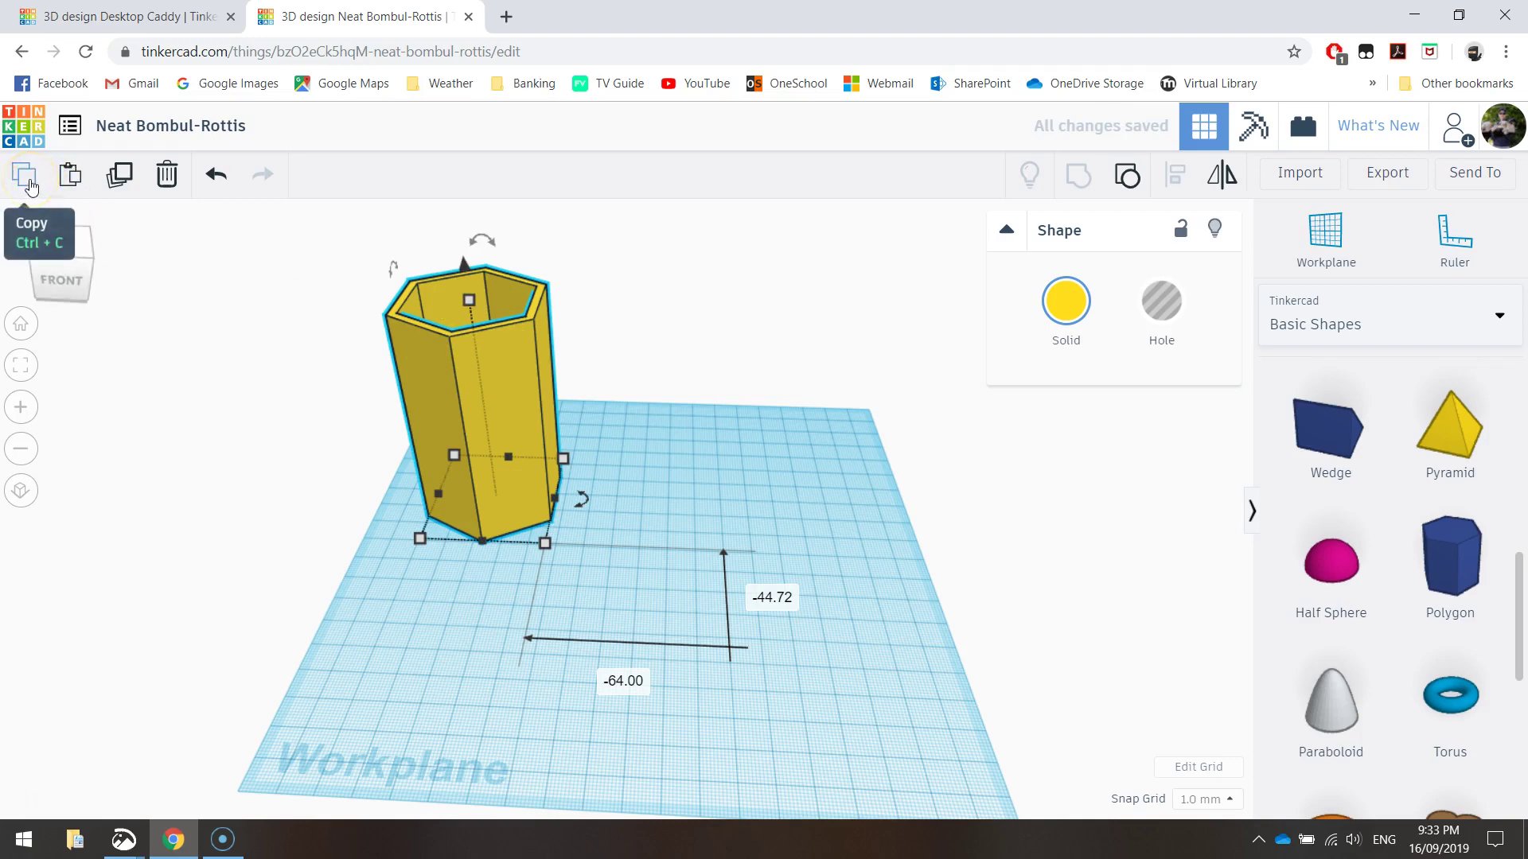
click(27, 183)
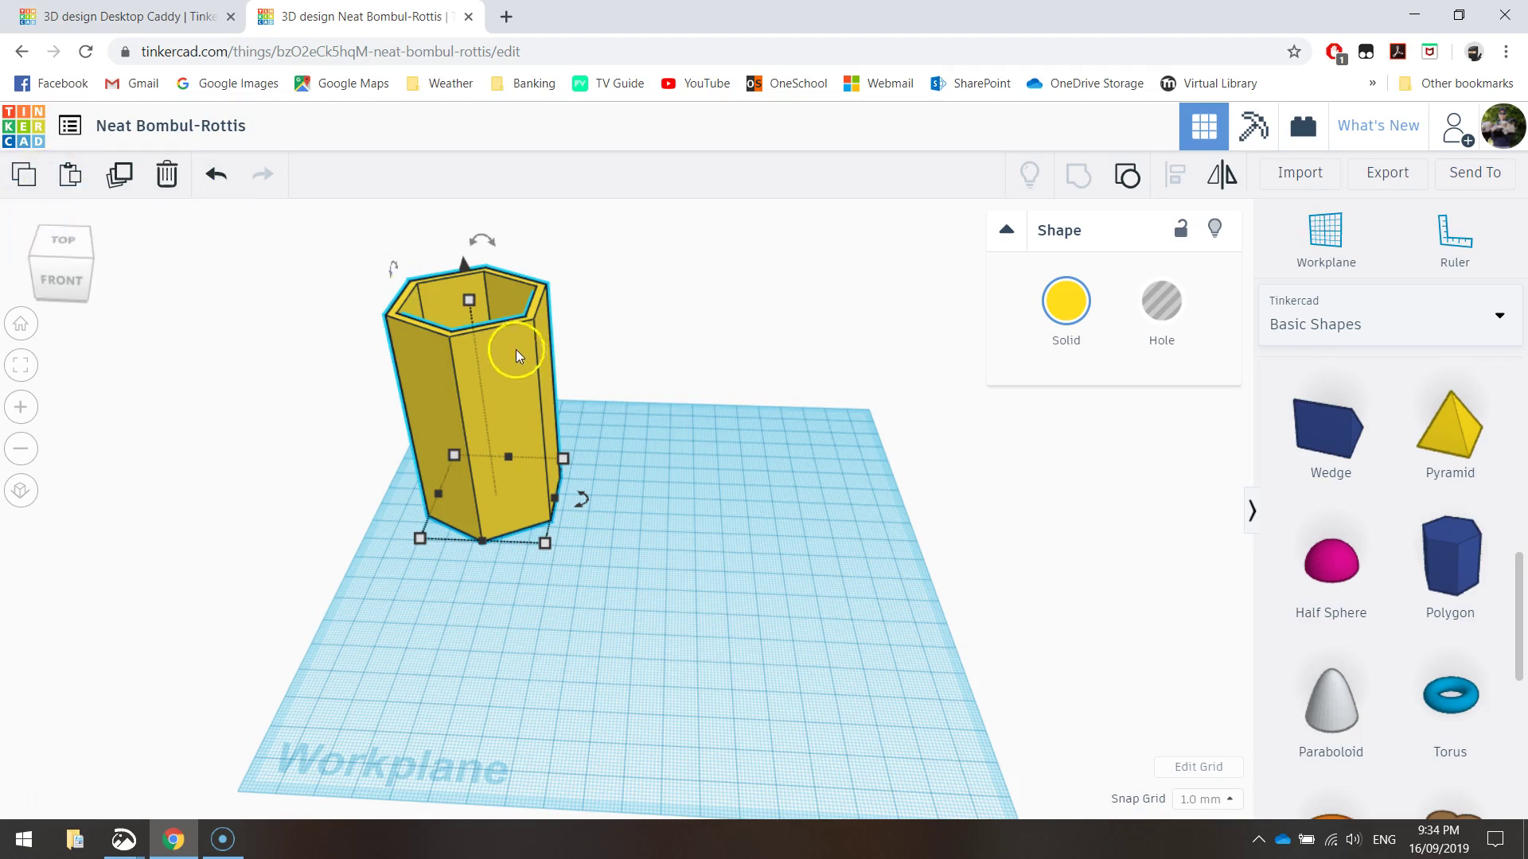
click(62, 243)
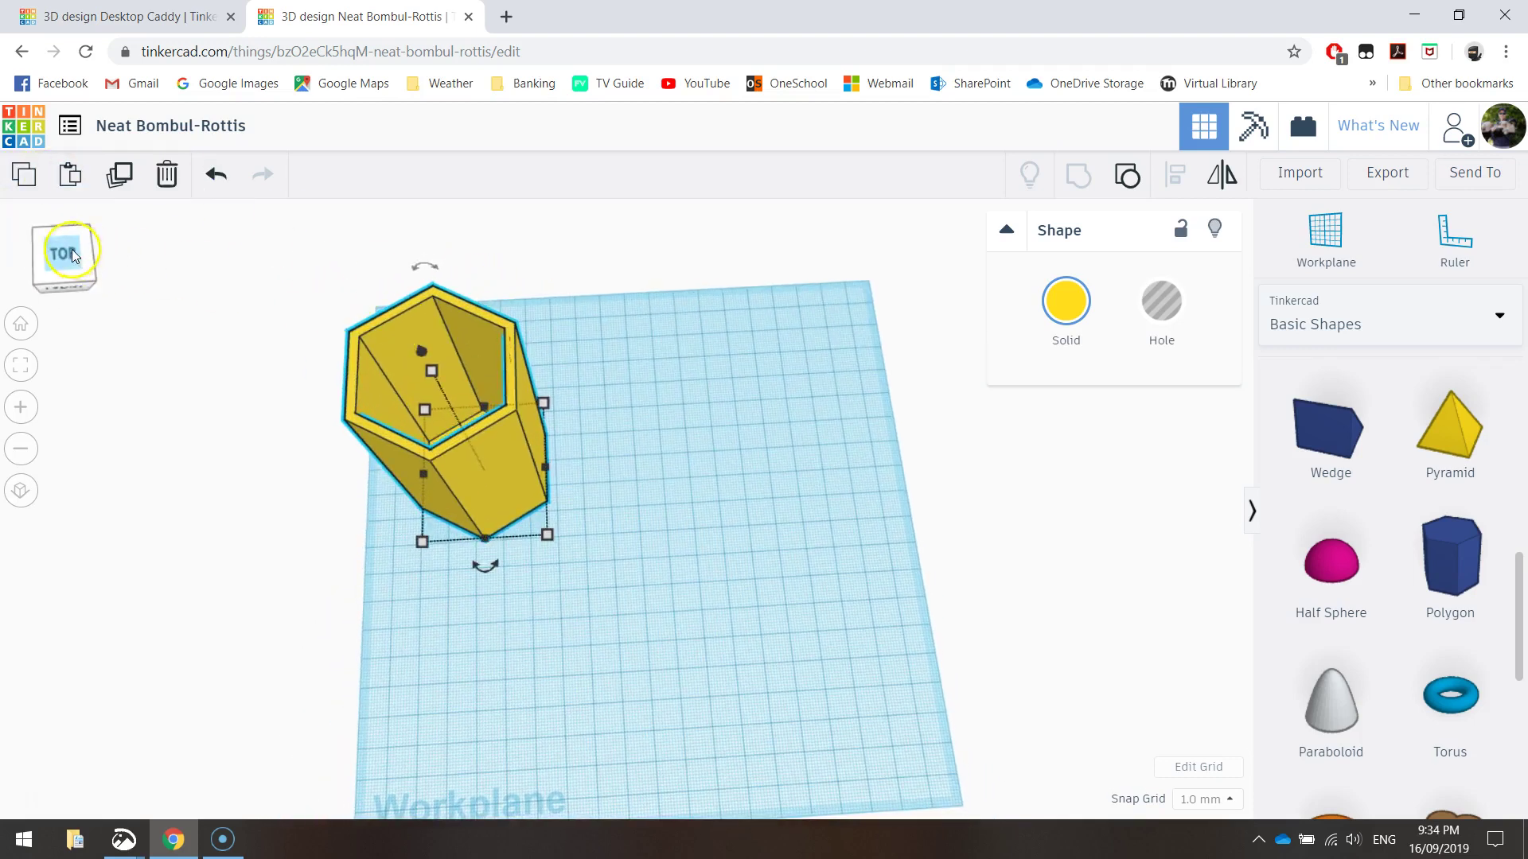
click(62, 253)
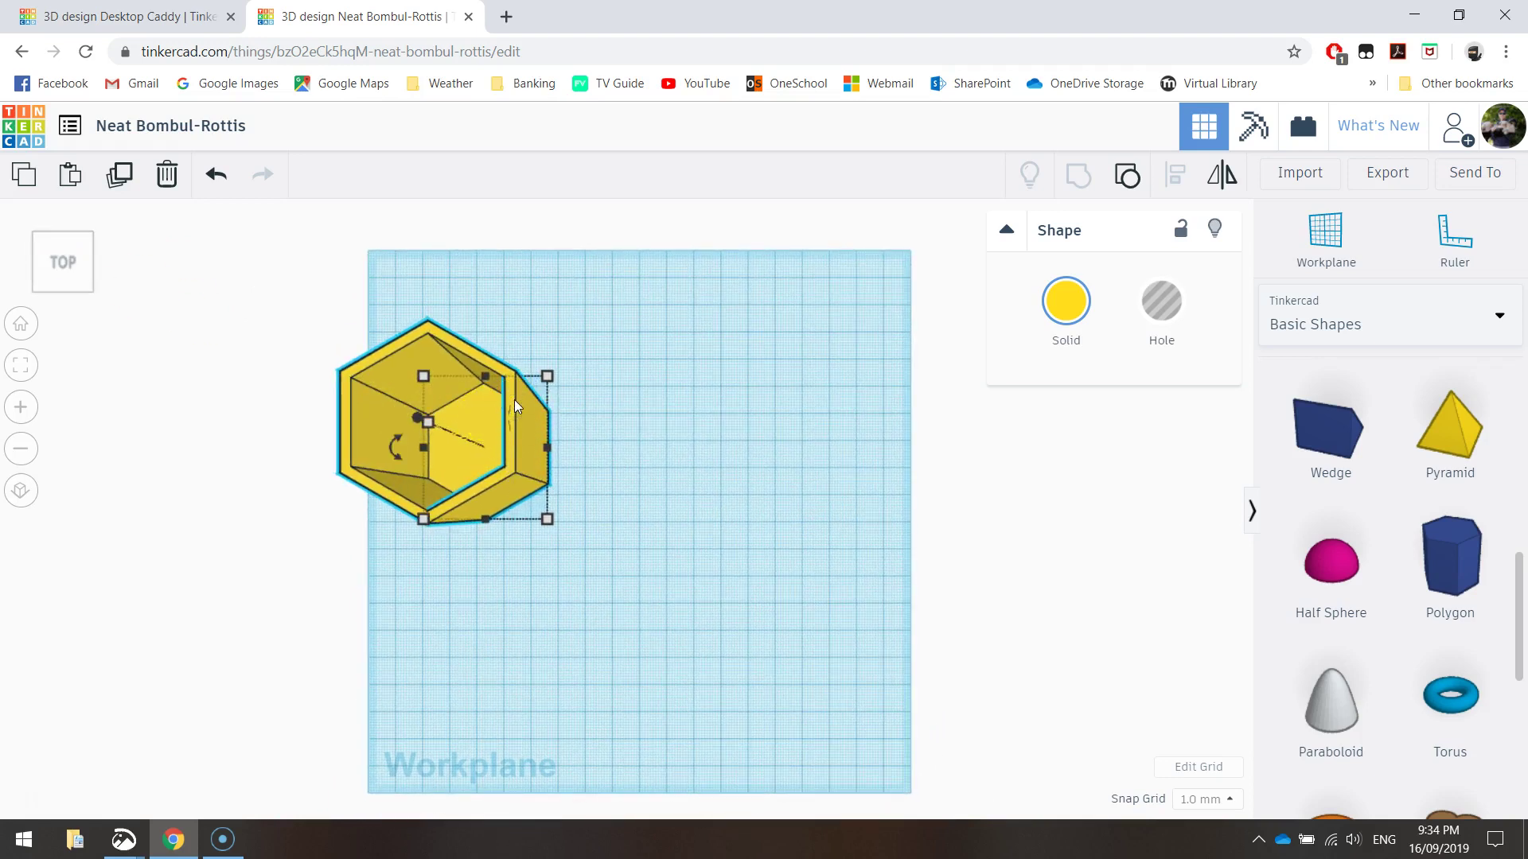
Place a copy of the tube against the original's right side
alt+drag(516, 407, 647, 412)
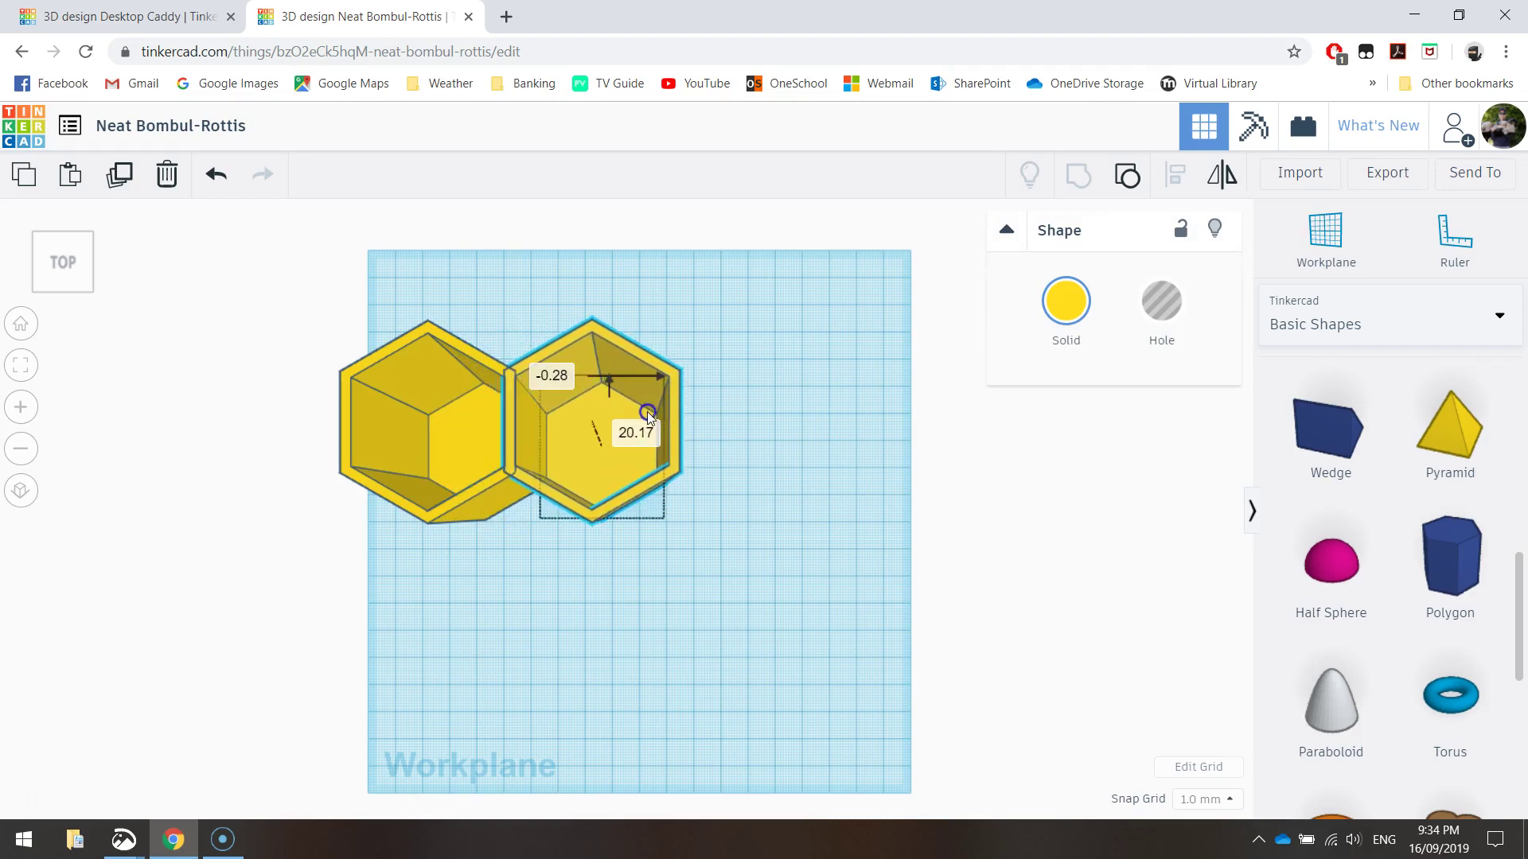
scroll(482, 390, up, 3)
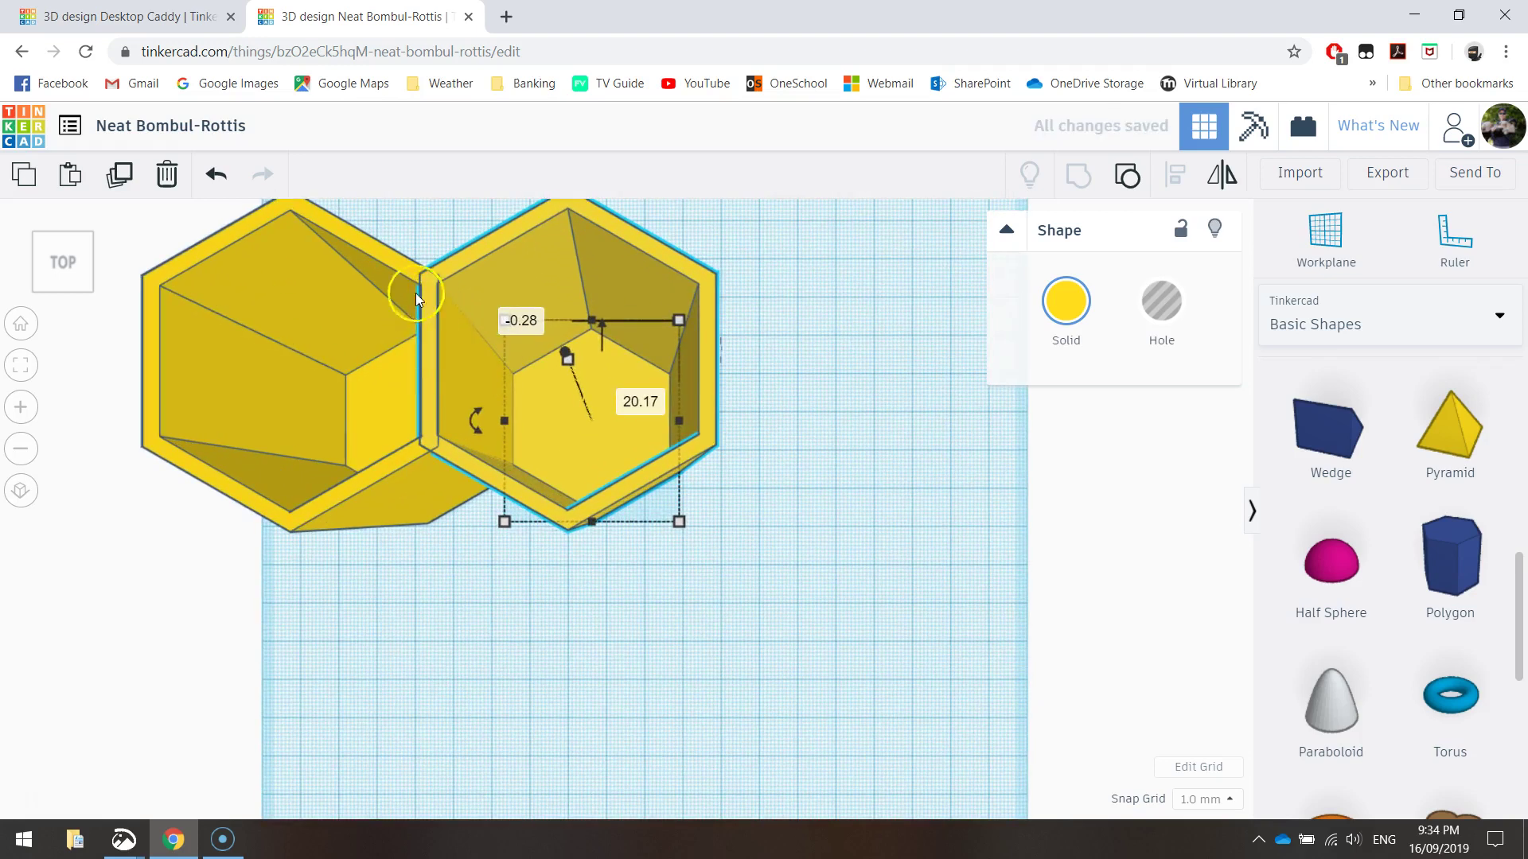
click(599, 568)
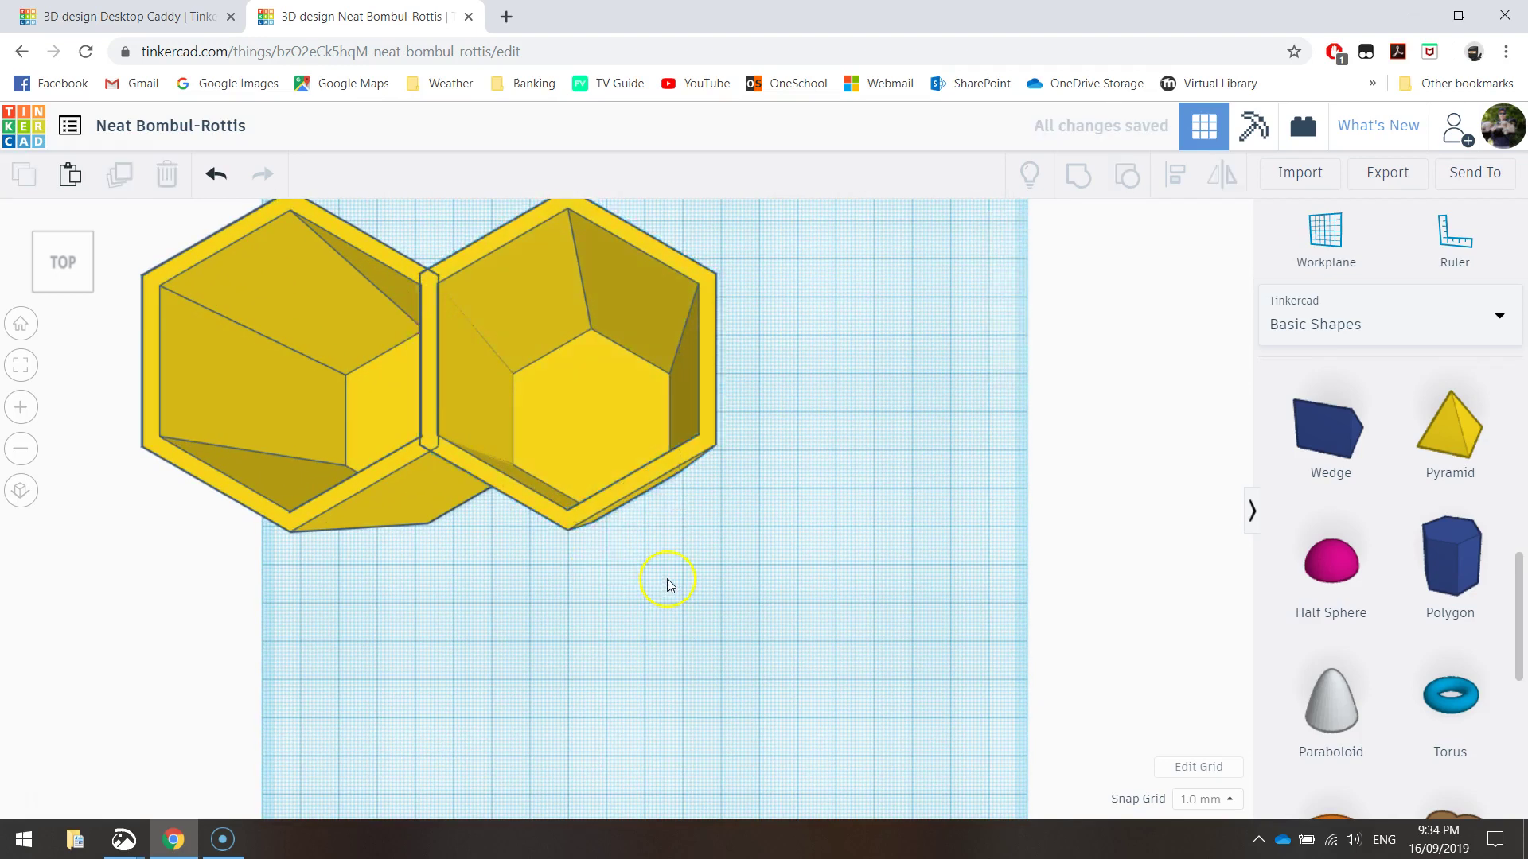
Place a third tube against the second tube's right side, completing the row
scroll(667, 579, down, 4)
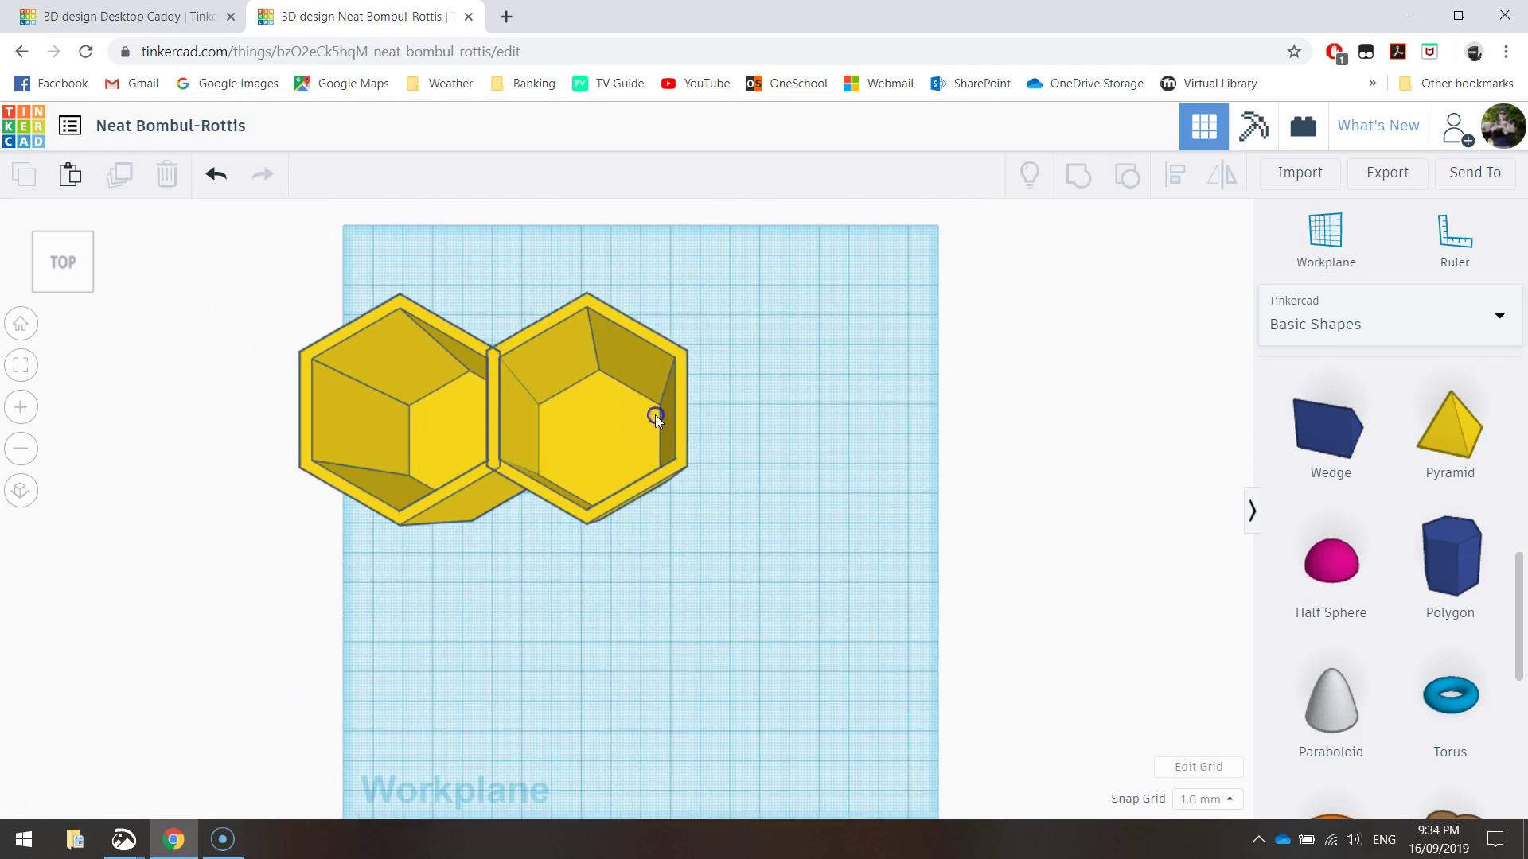
click(656, 414)
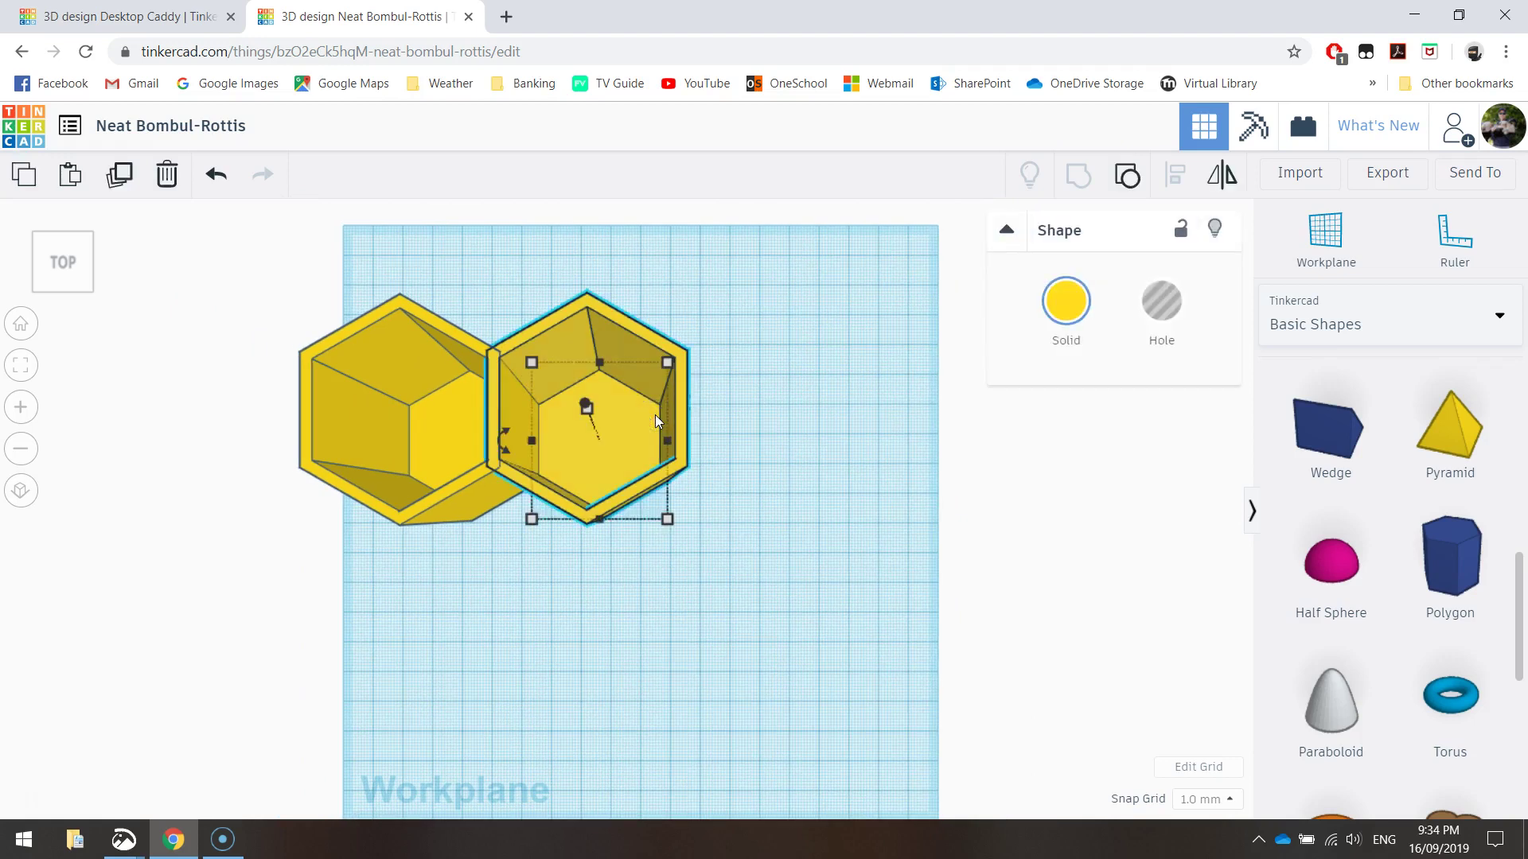
alt+drag(656, 414, 840, 425)
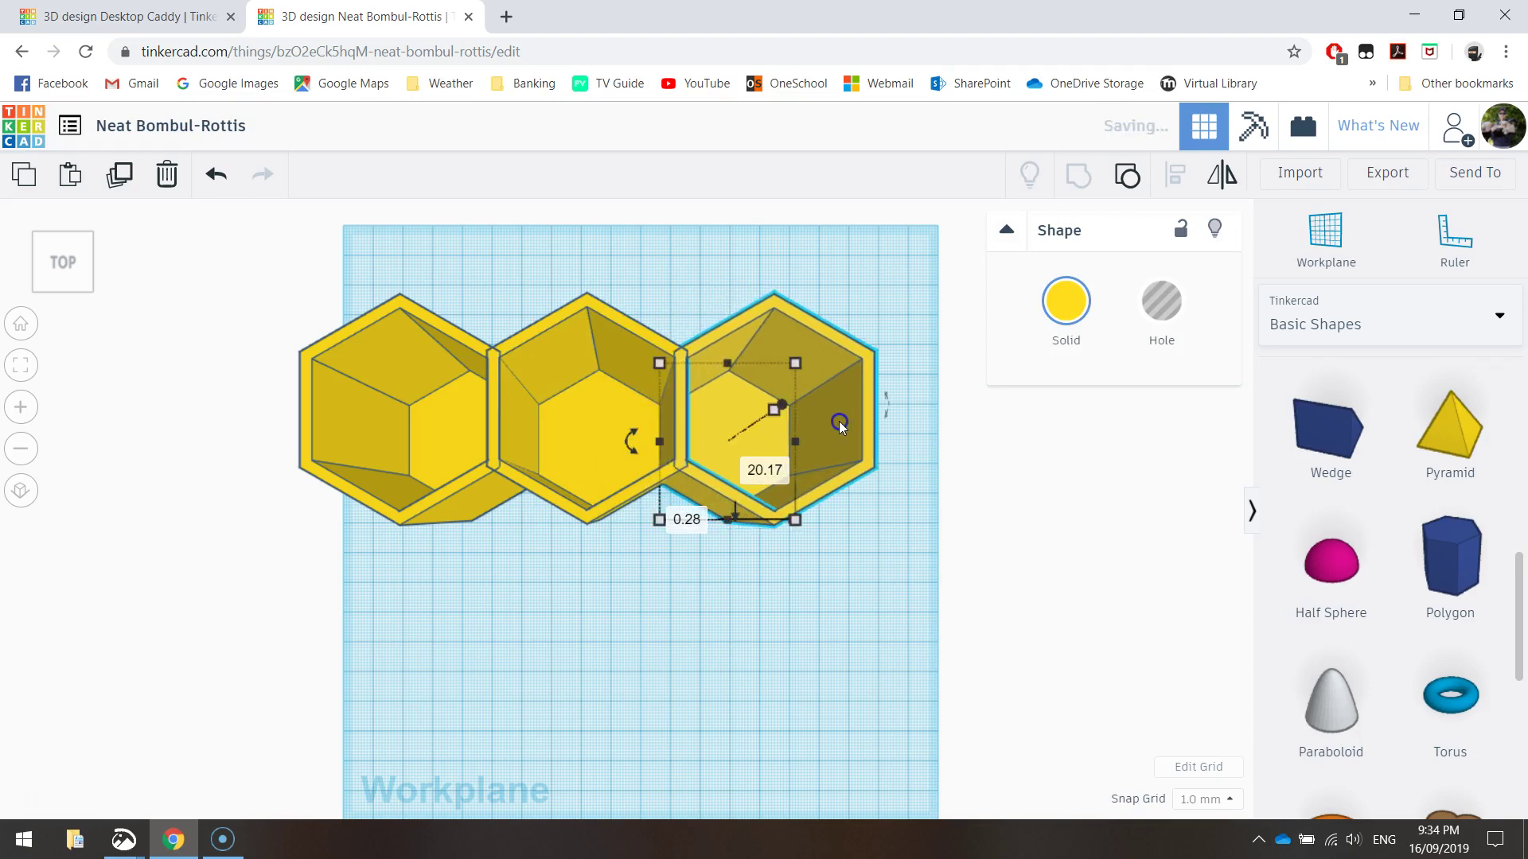
click(826, 617)
right_drag(598, 648, 354, 576)
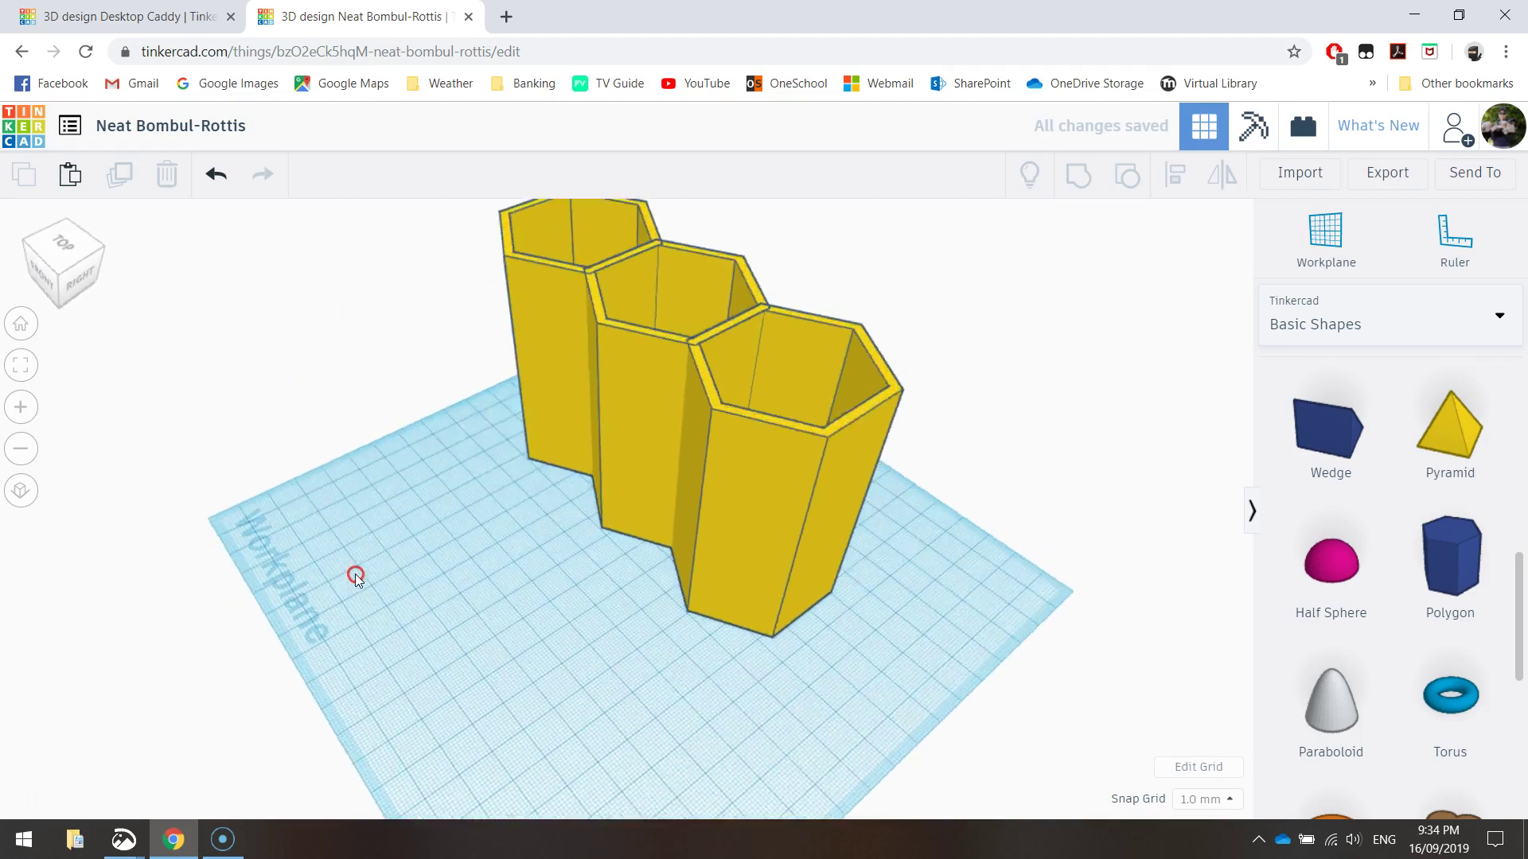
scroll(730, 555, up, 4)
scroll(730, 556, down, 4)
right_drag(618, 512, 982, 483)
right_drag(624, 542, 525, 493)
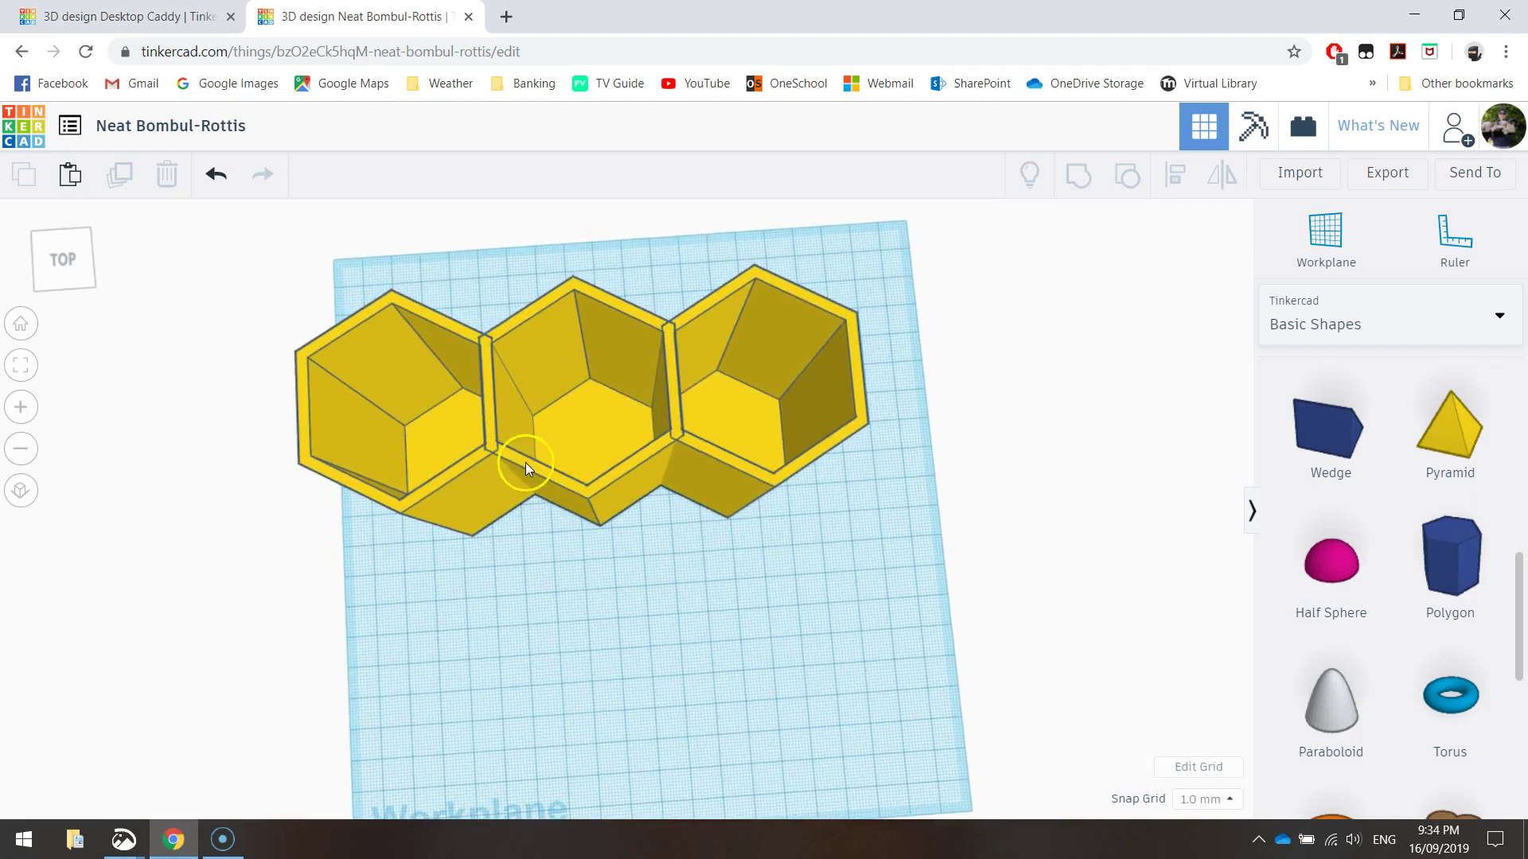
Duplicate the middle tube and nestle the copy below the row of three
click(525, 461)
drag(525, 462, 561, 475)
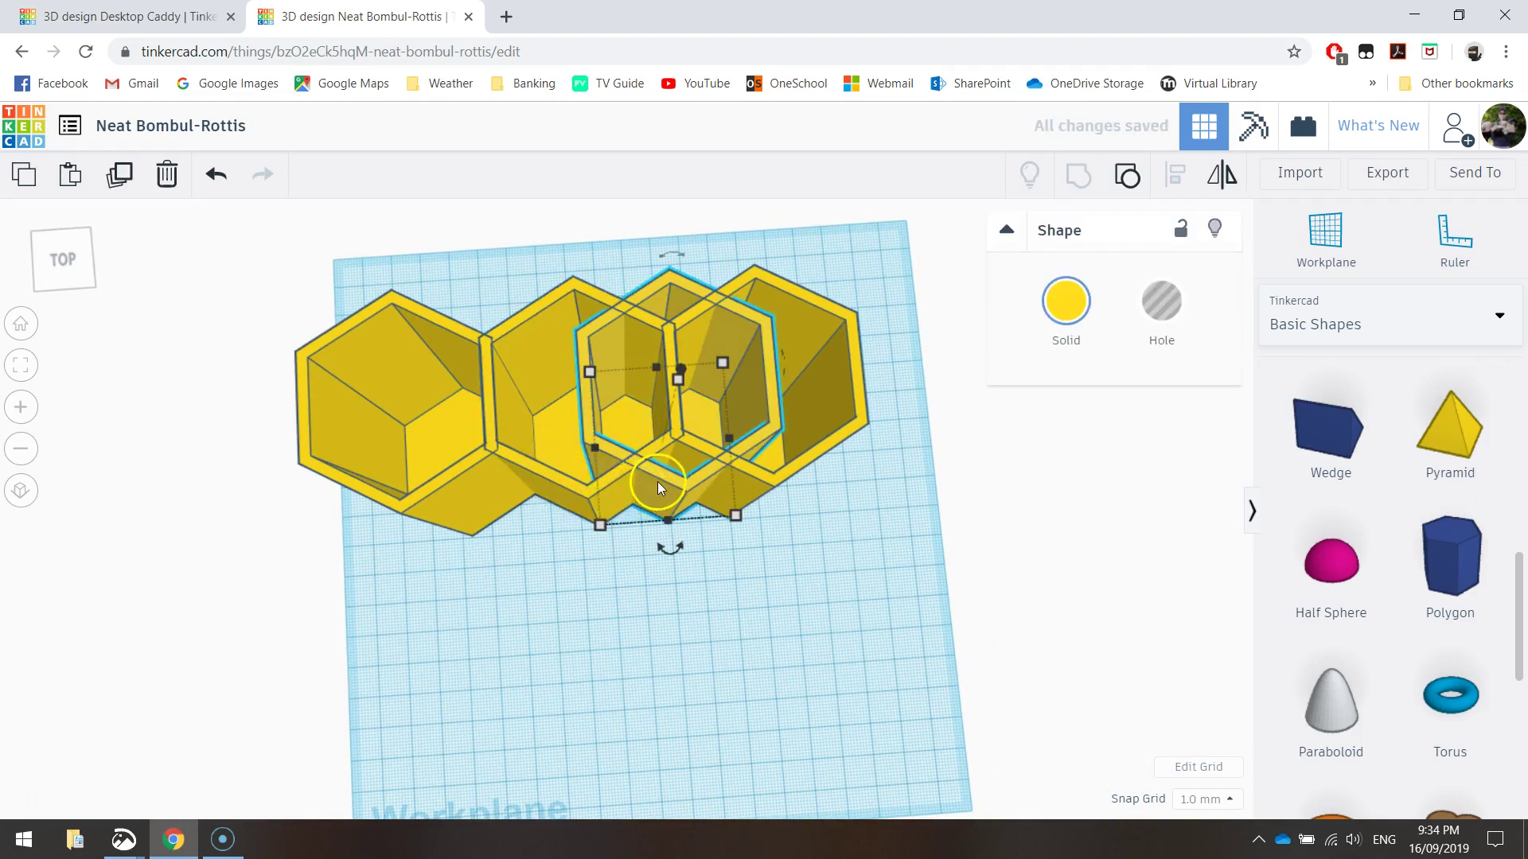
drag(658, 482, 674, 643)
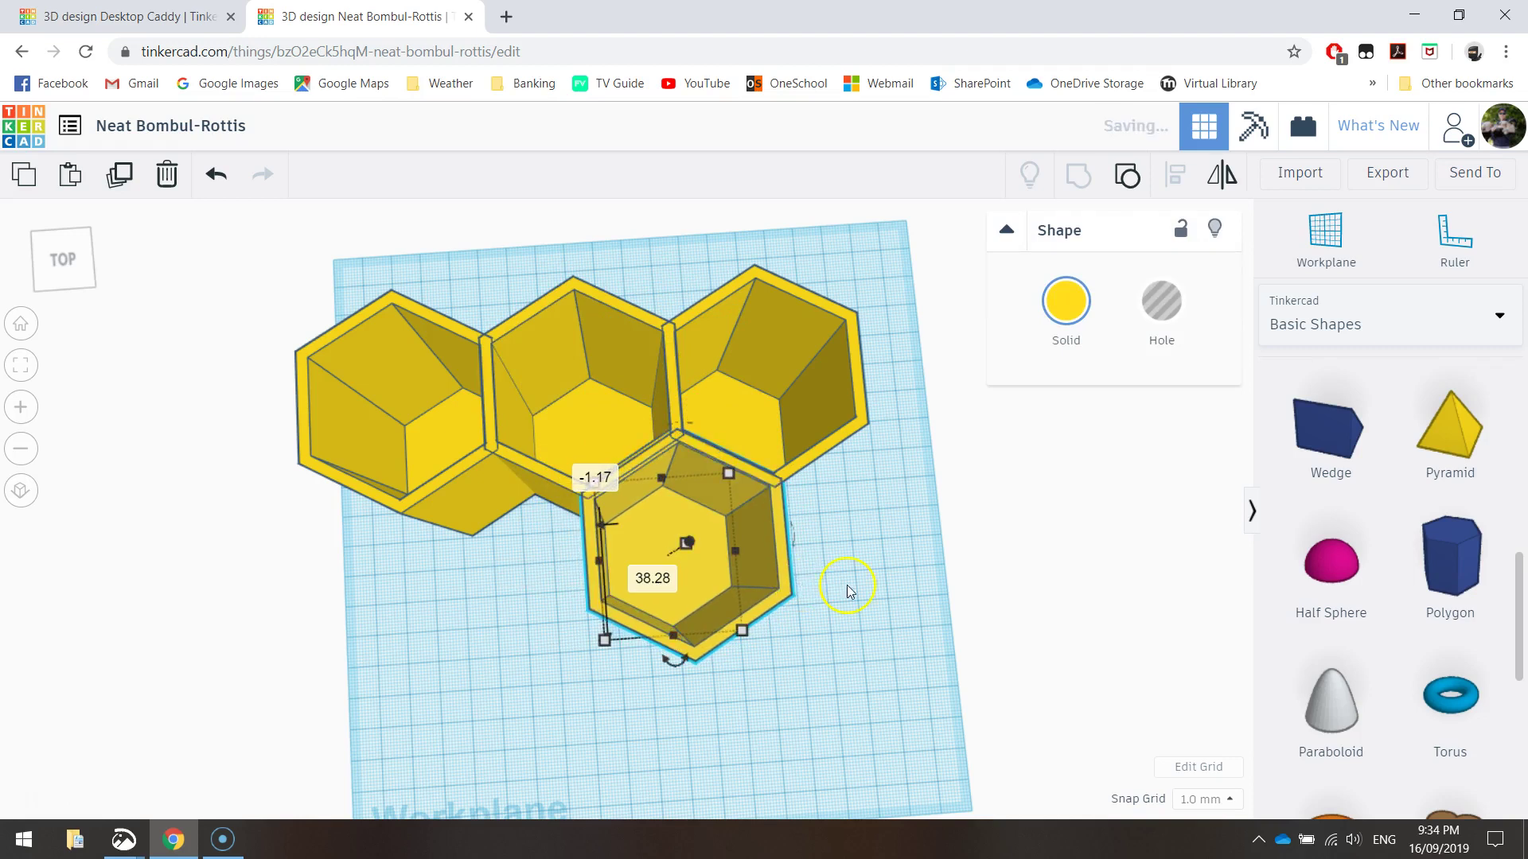
click(48, 243)
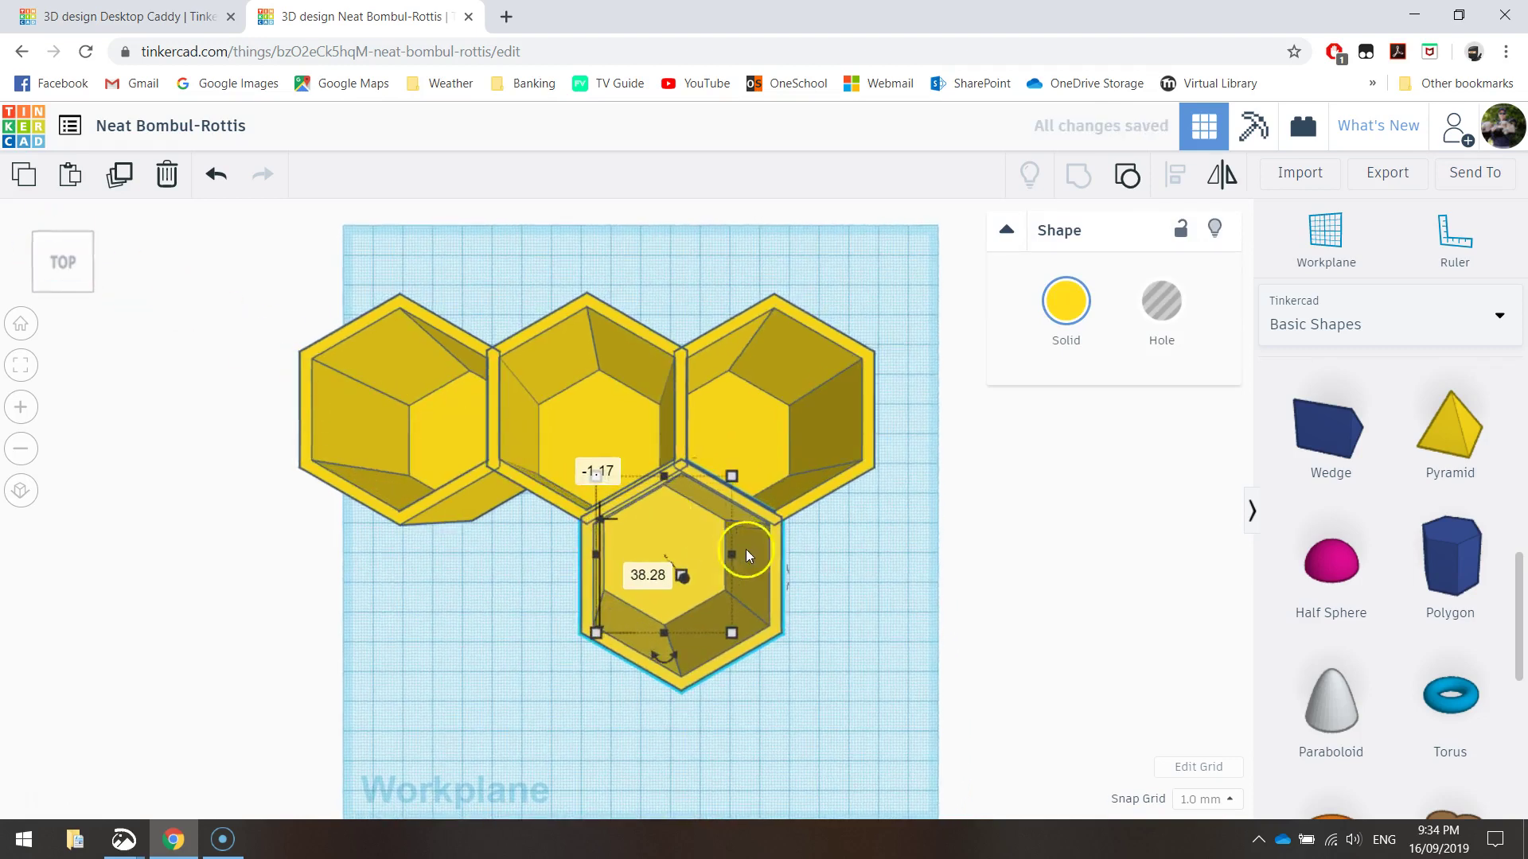
click(825, 573)
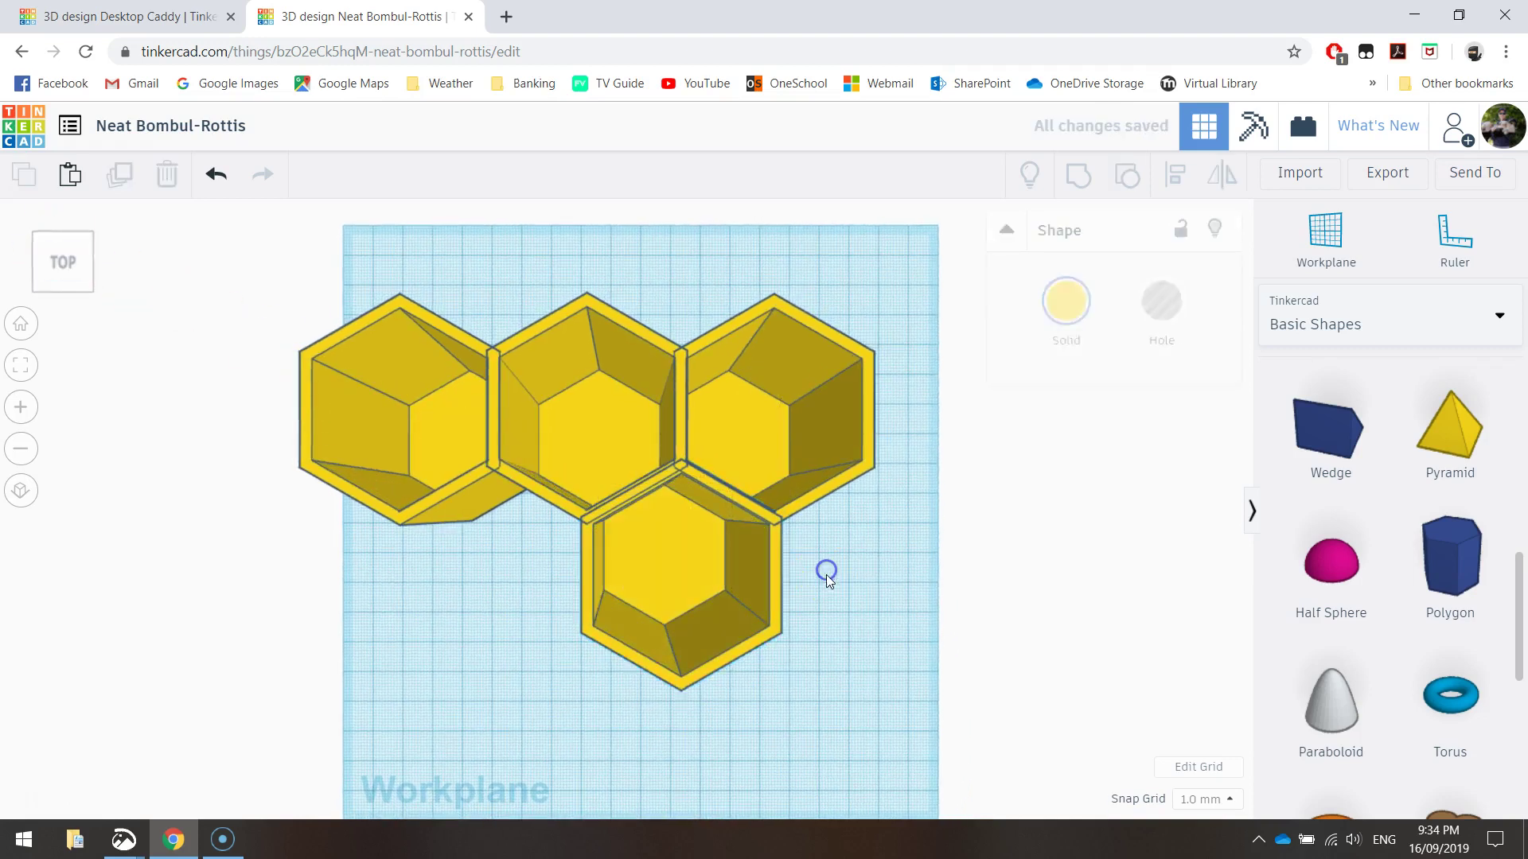
Duplicate the lower tube and fit the copy into the honeycomb's lower-left gap
click(777, 579)
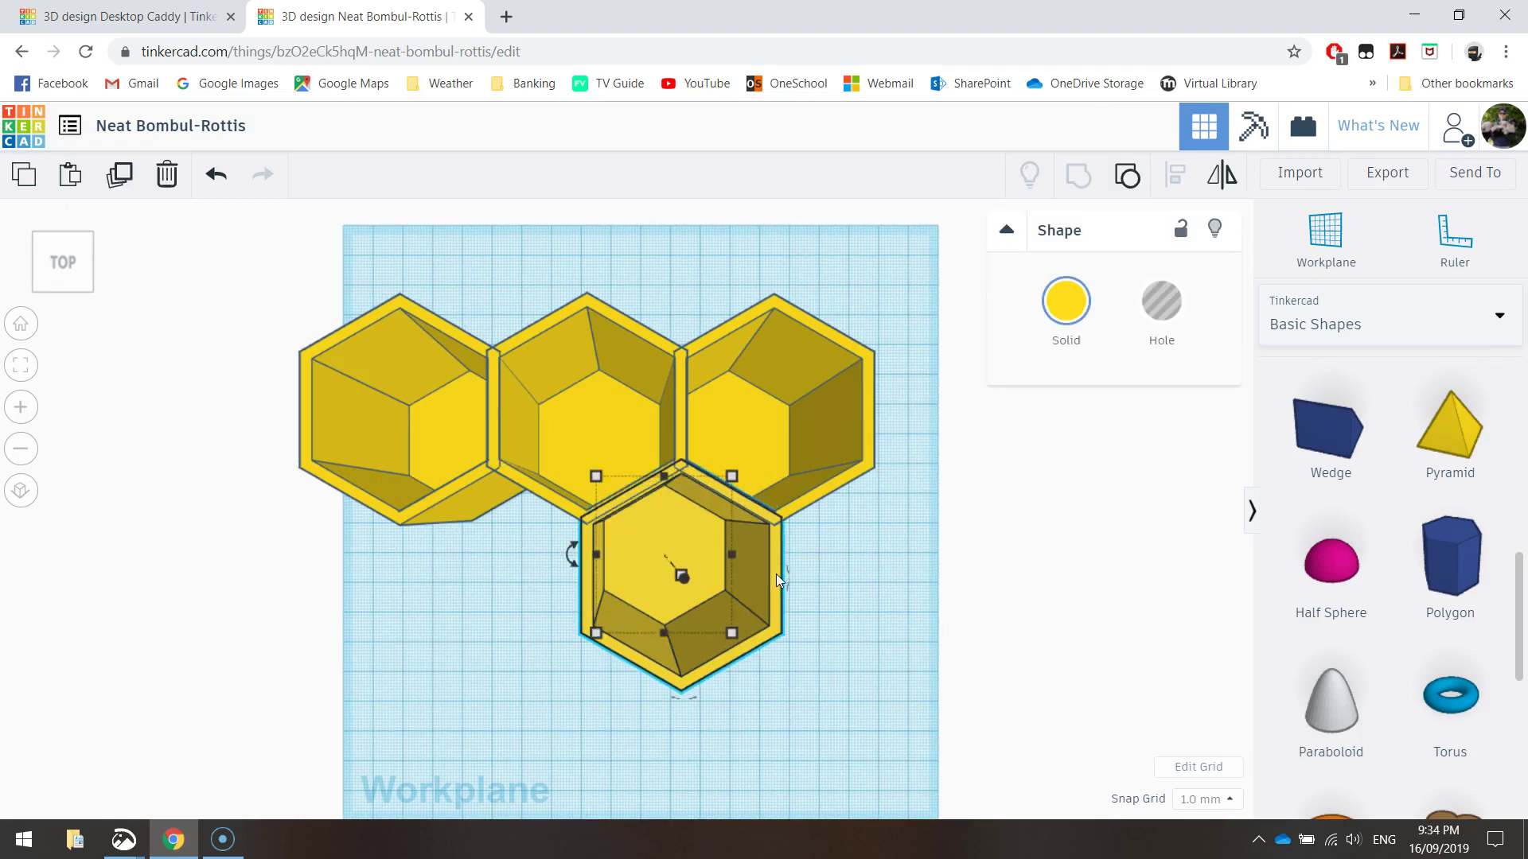
click(834, 564)
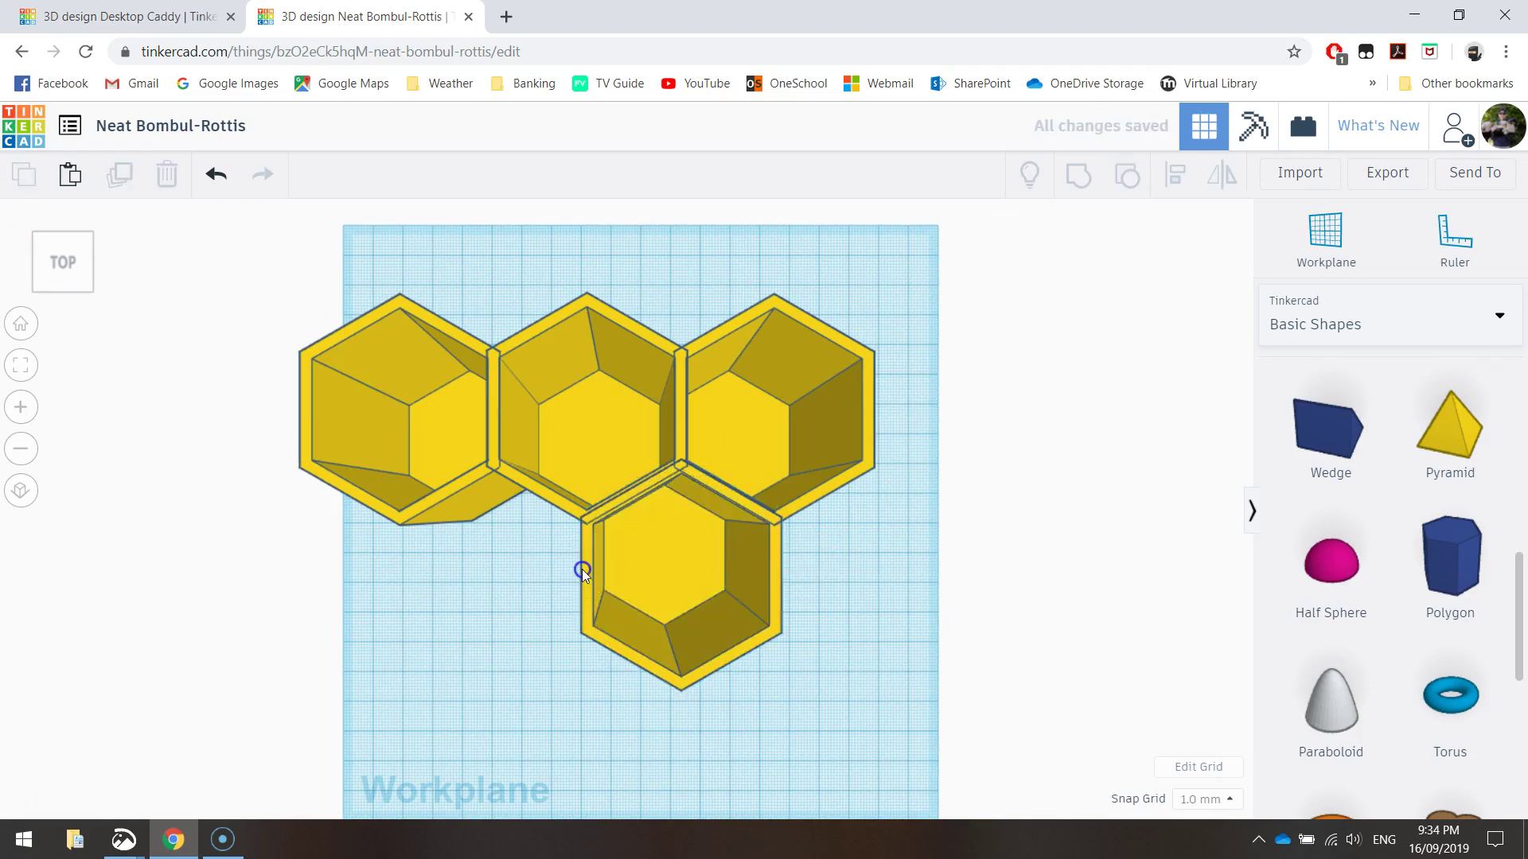
click(685, 556)
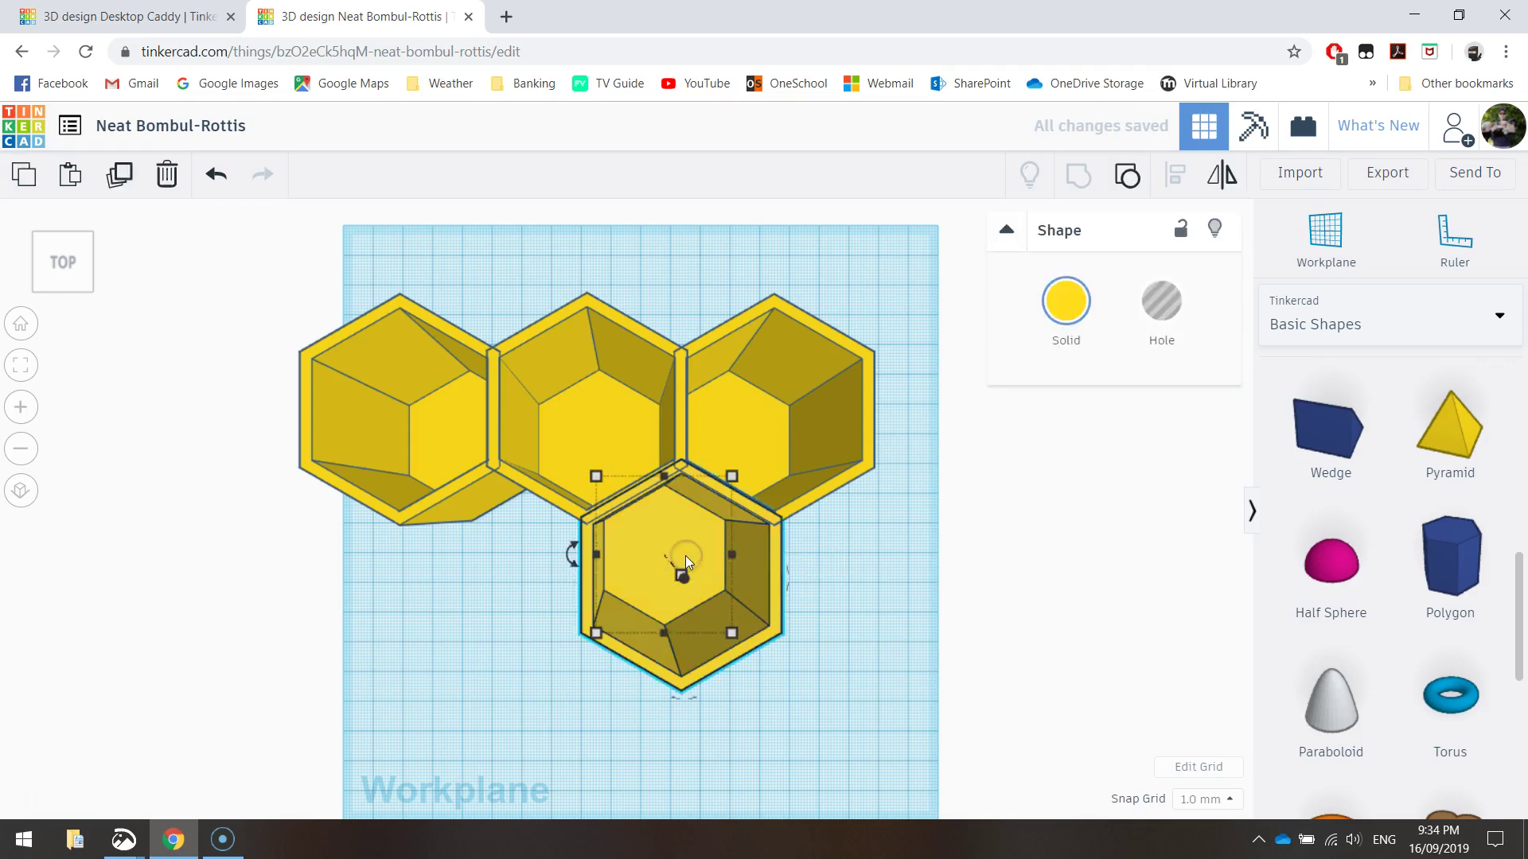
alt+drag(685, 556, 700, 555)
drag(844, 551, 586, 551)
click(823, 572)
right_drag(580, 629, 598, 485)
right_drag(804, 436, 532, 380)
Switch to the Snip & Sketch window showing the blue hexagonal pencil holder photo
mouse_move(127, 836)
click(151, 748)
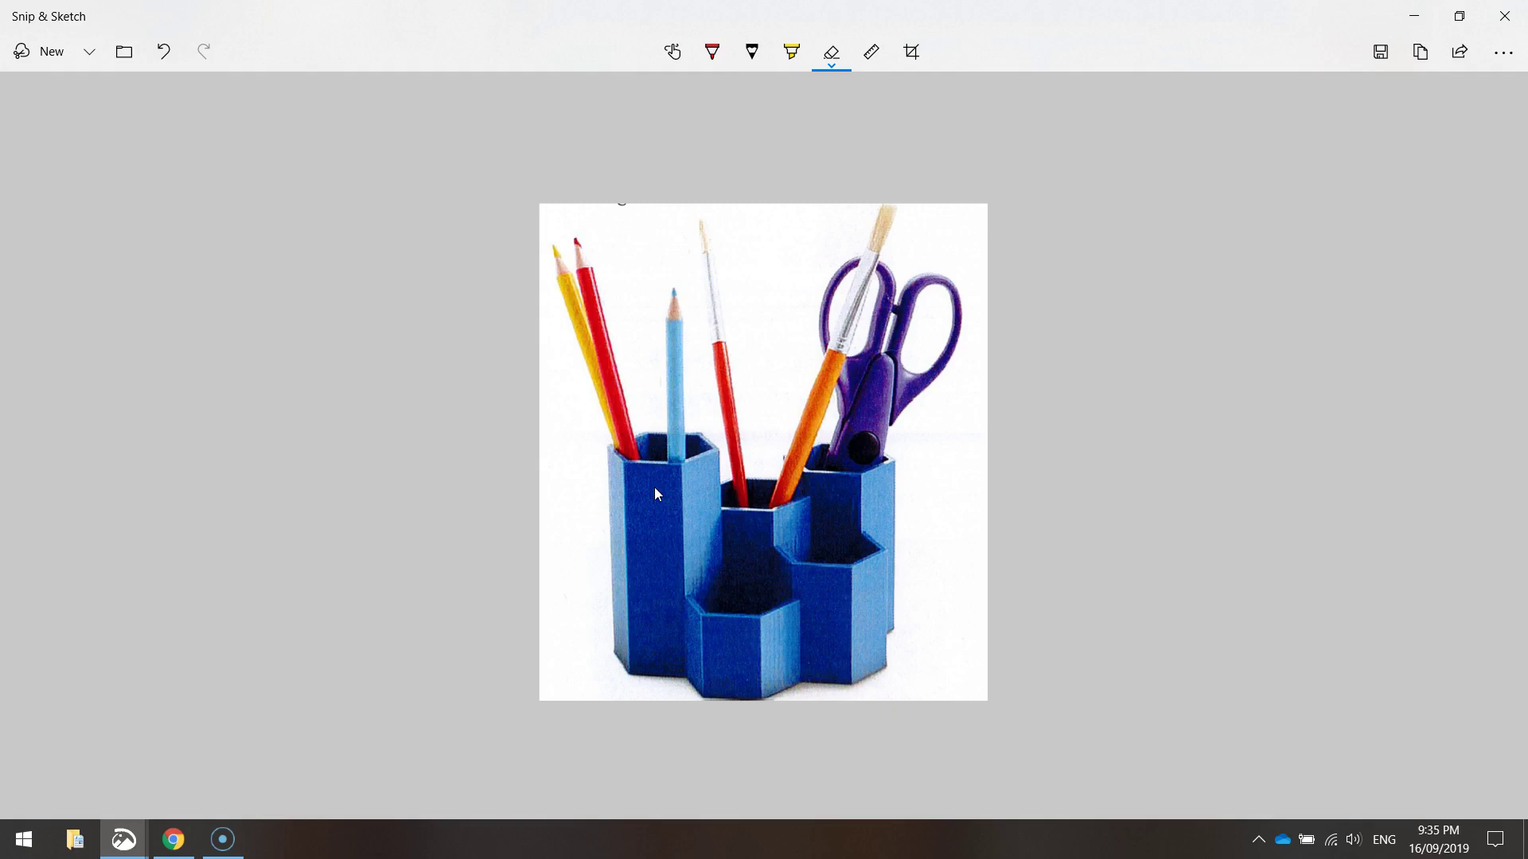
Lower the front-left tube to 40 mm and the front-right tube to 55 mm
click(173, 839)
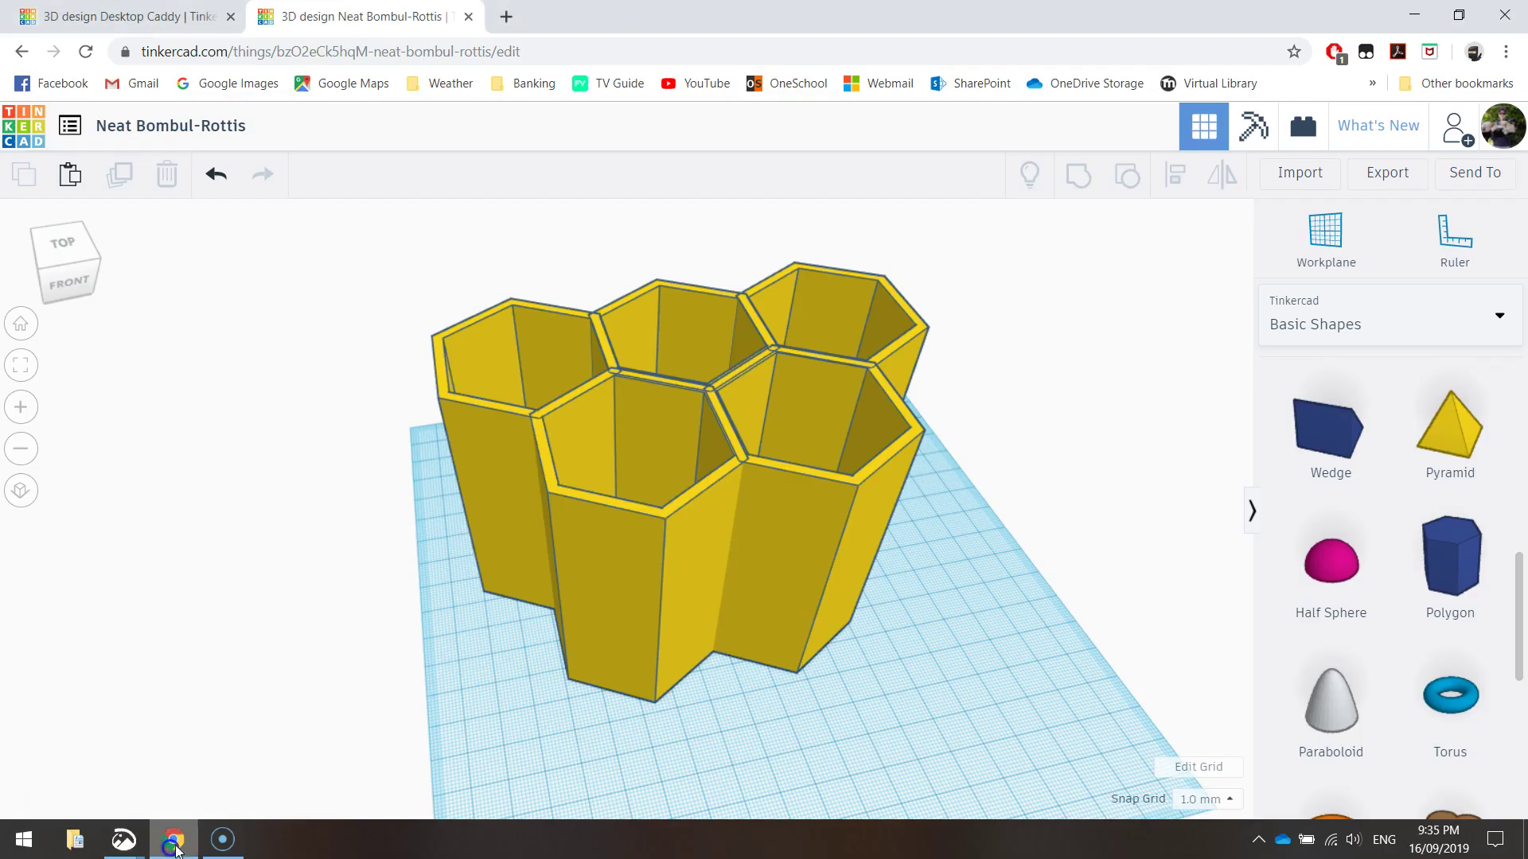
click(626, 555)
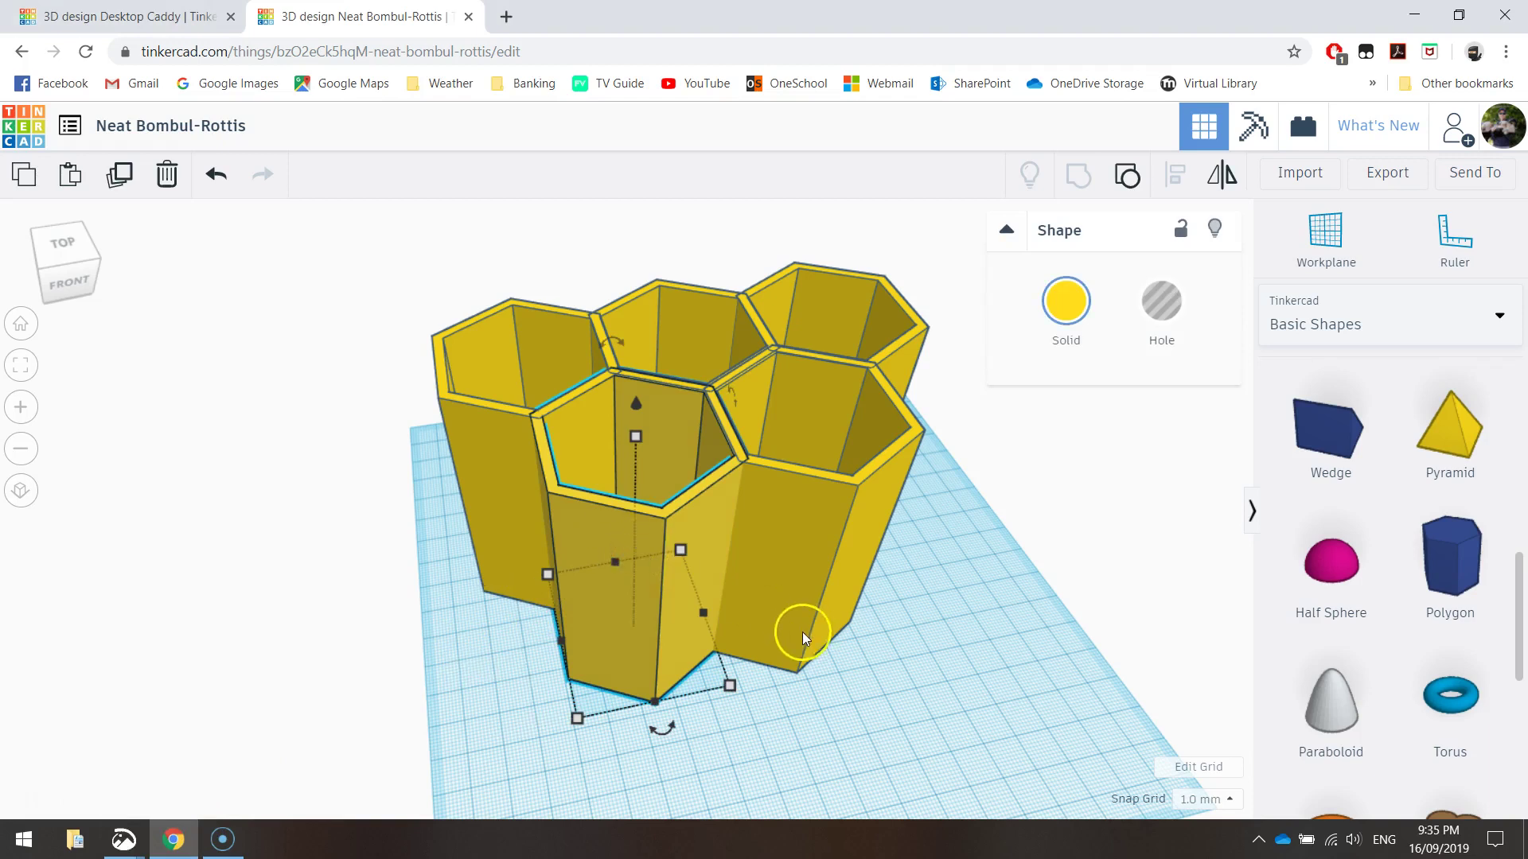
right_drag(802, 632, 848, 608)
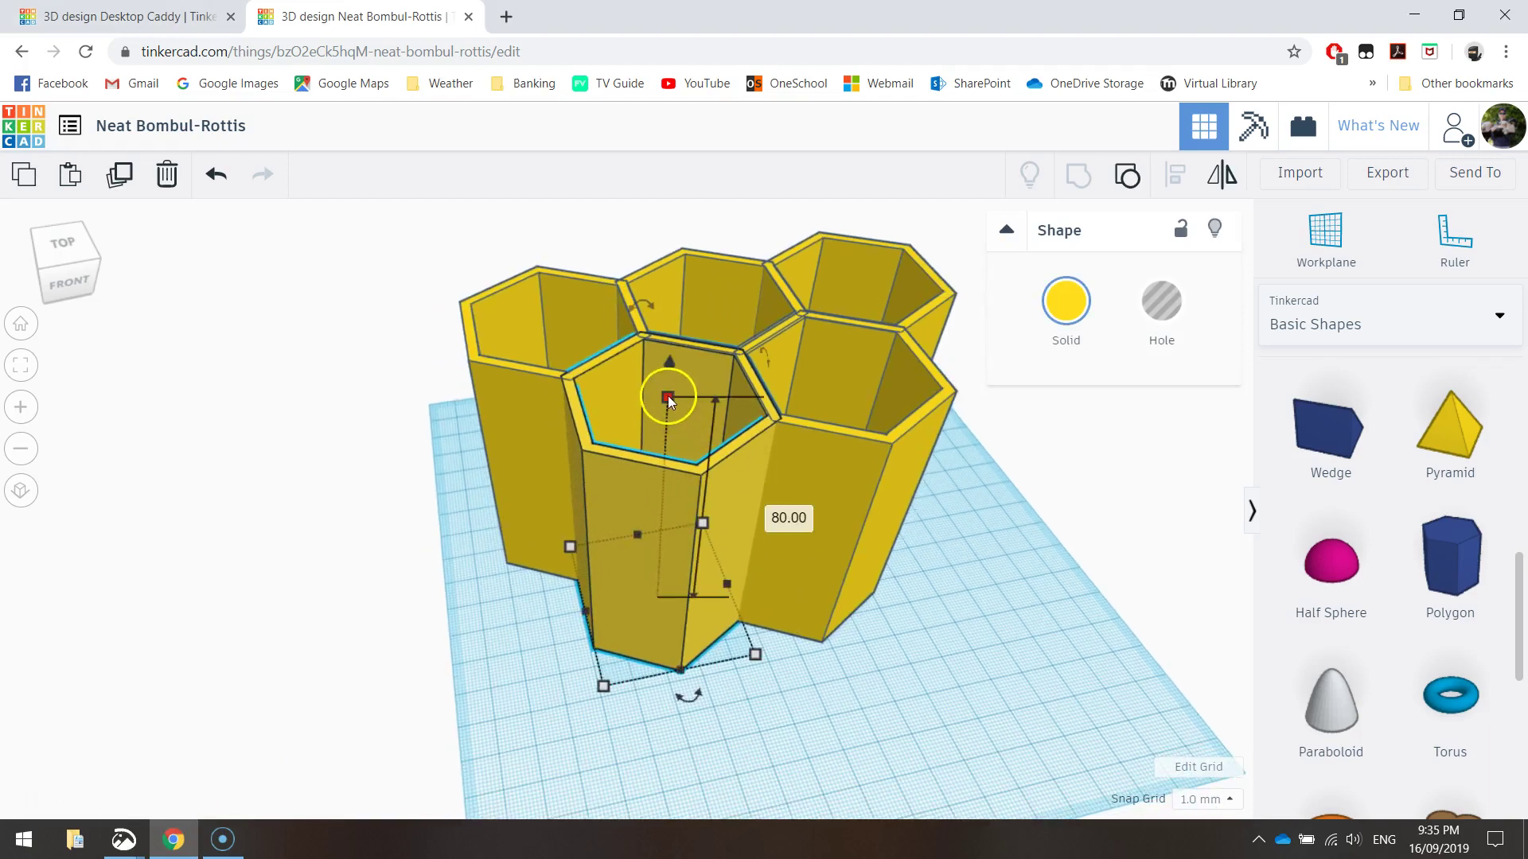
drag(666, 395, 663, 514)
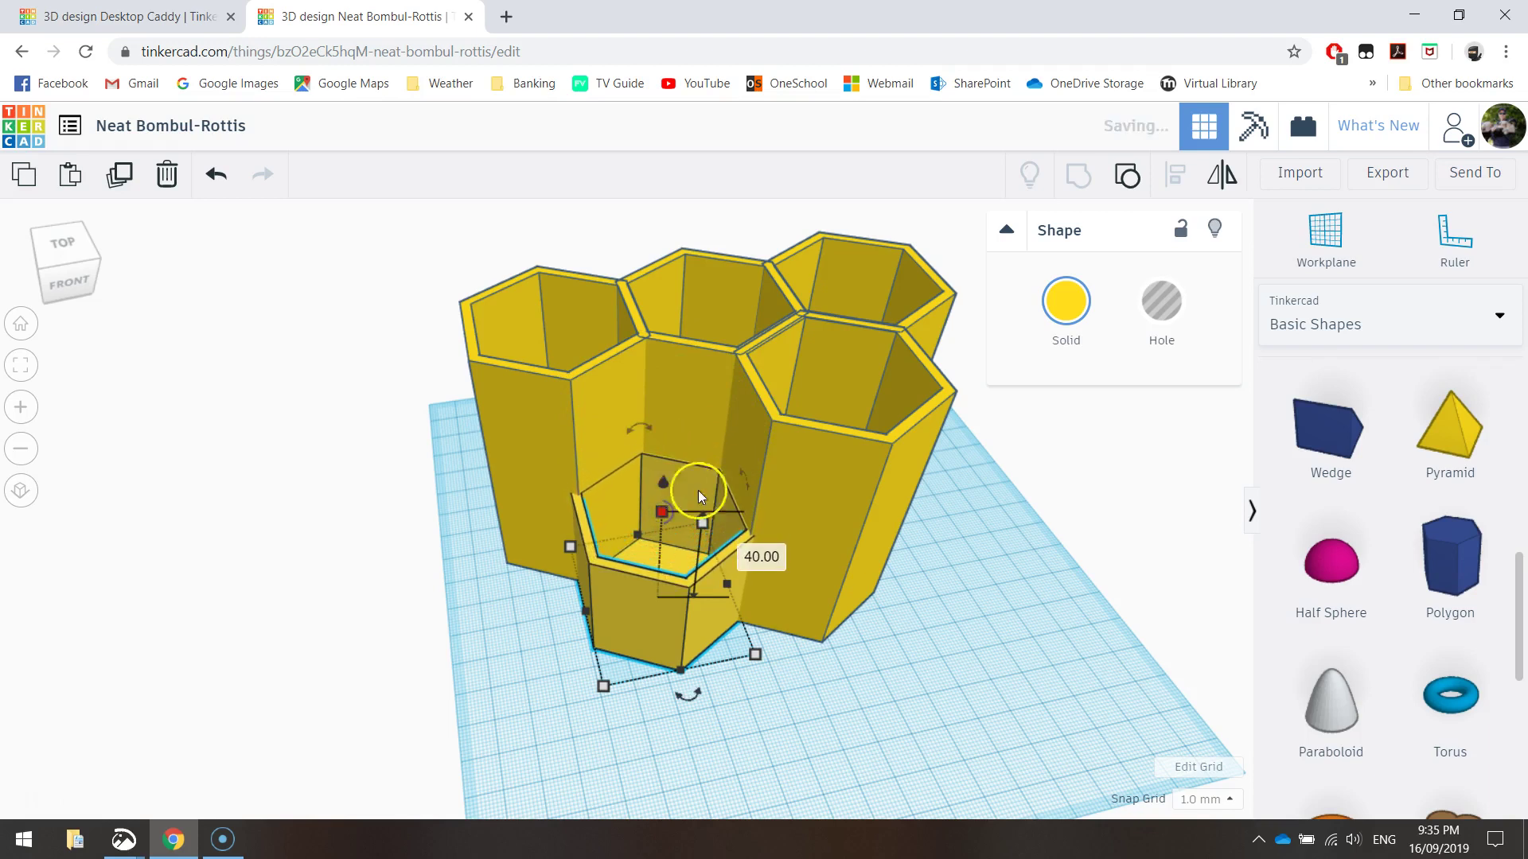
click(842, 372)
drag(843, 372, 829, 447)
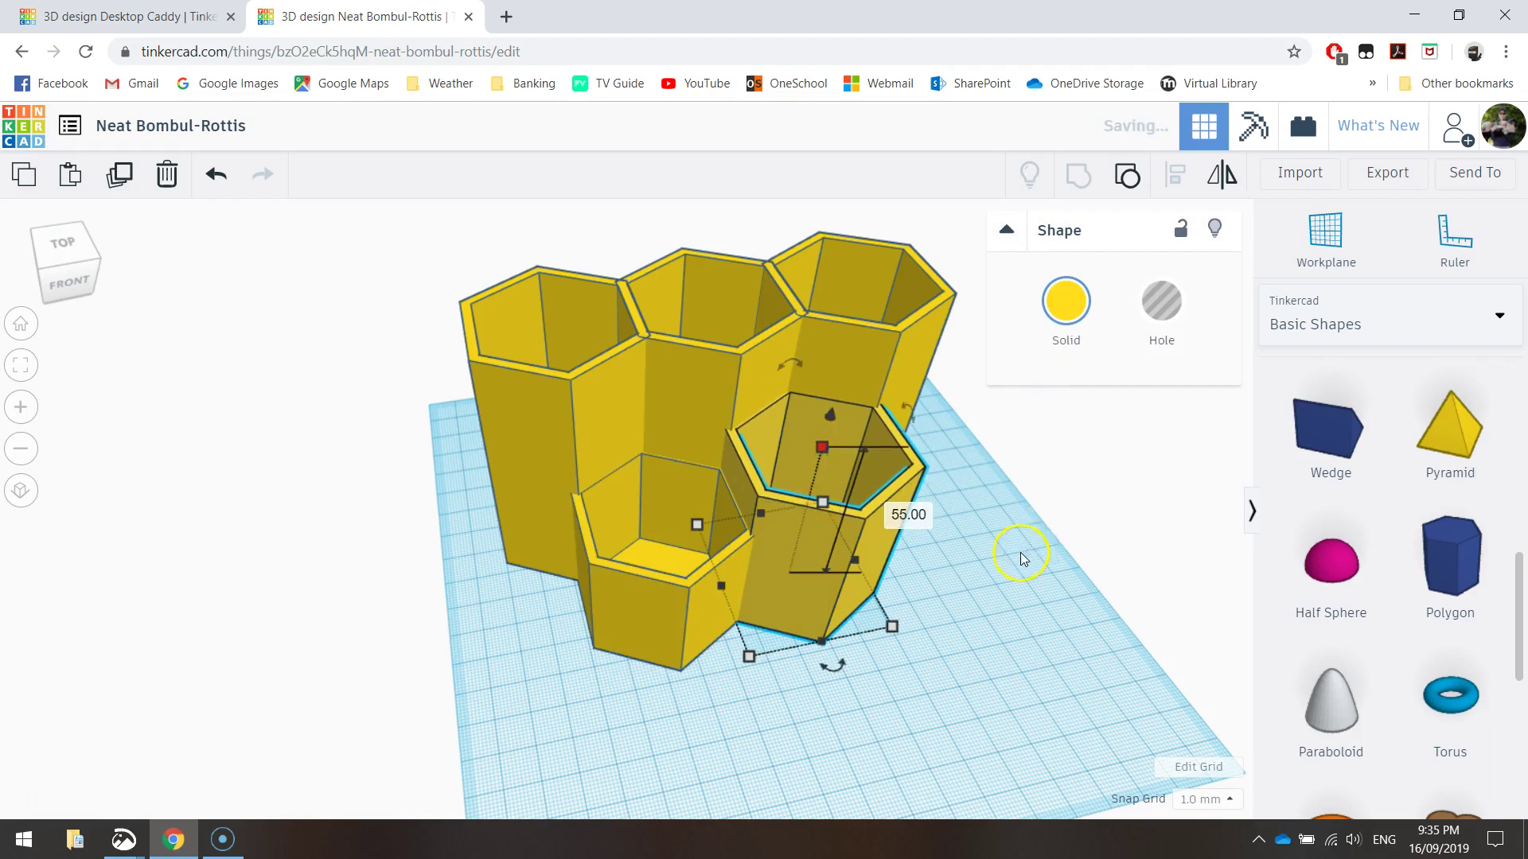
right_drag(1016, 556, 943, 524)
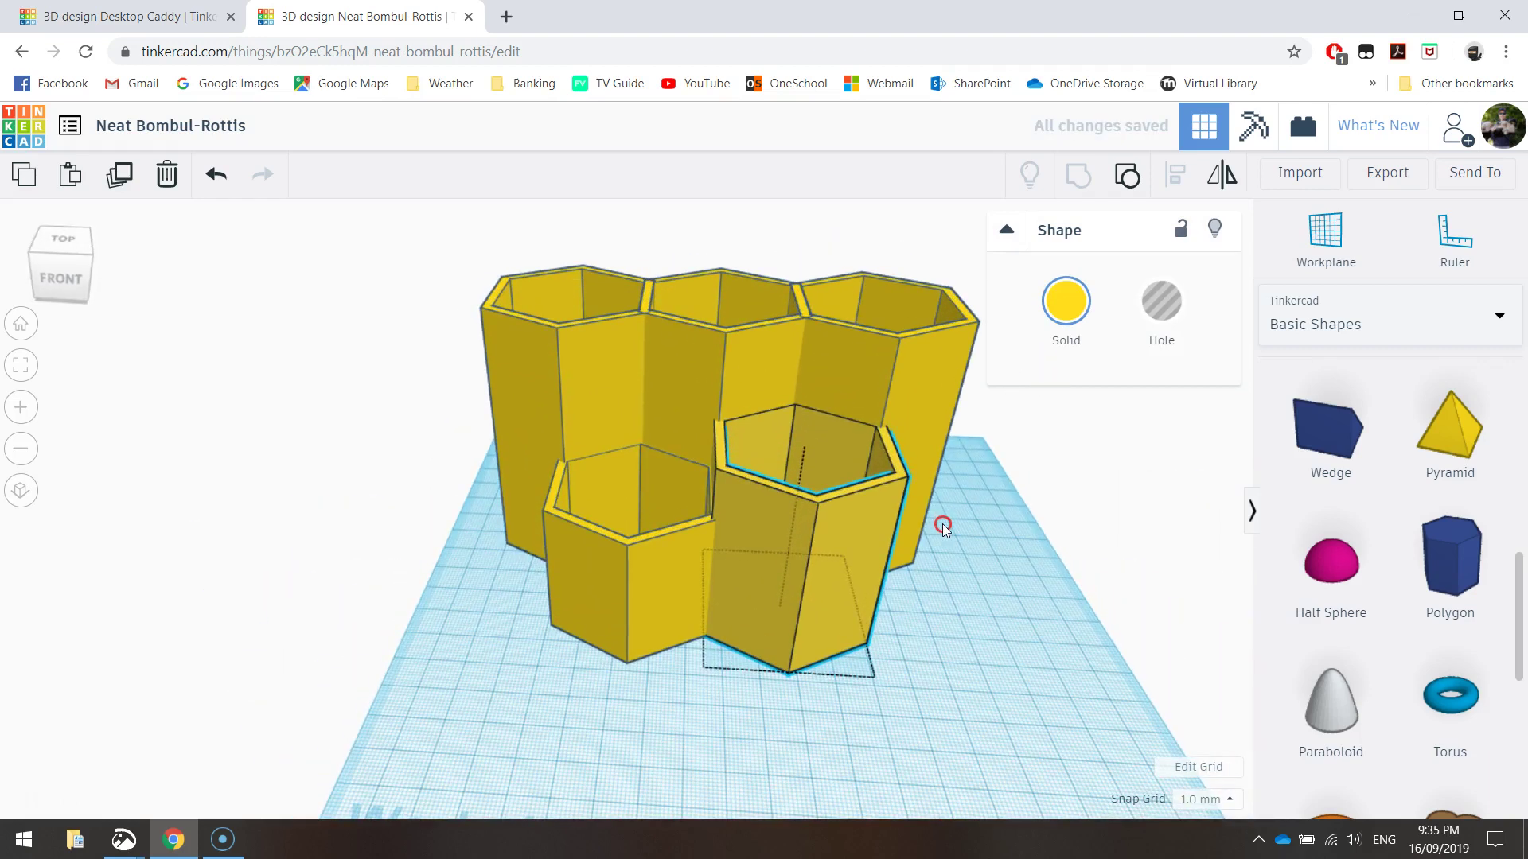
After checking the photo, shorten the middle back tube to 61 mm and back-right to 70 mm
key(alt+Tab)
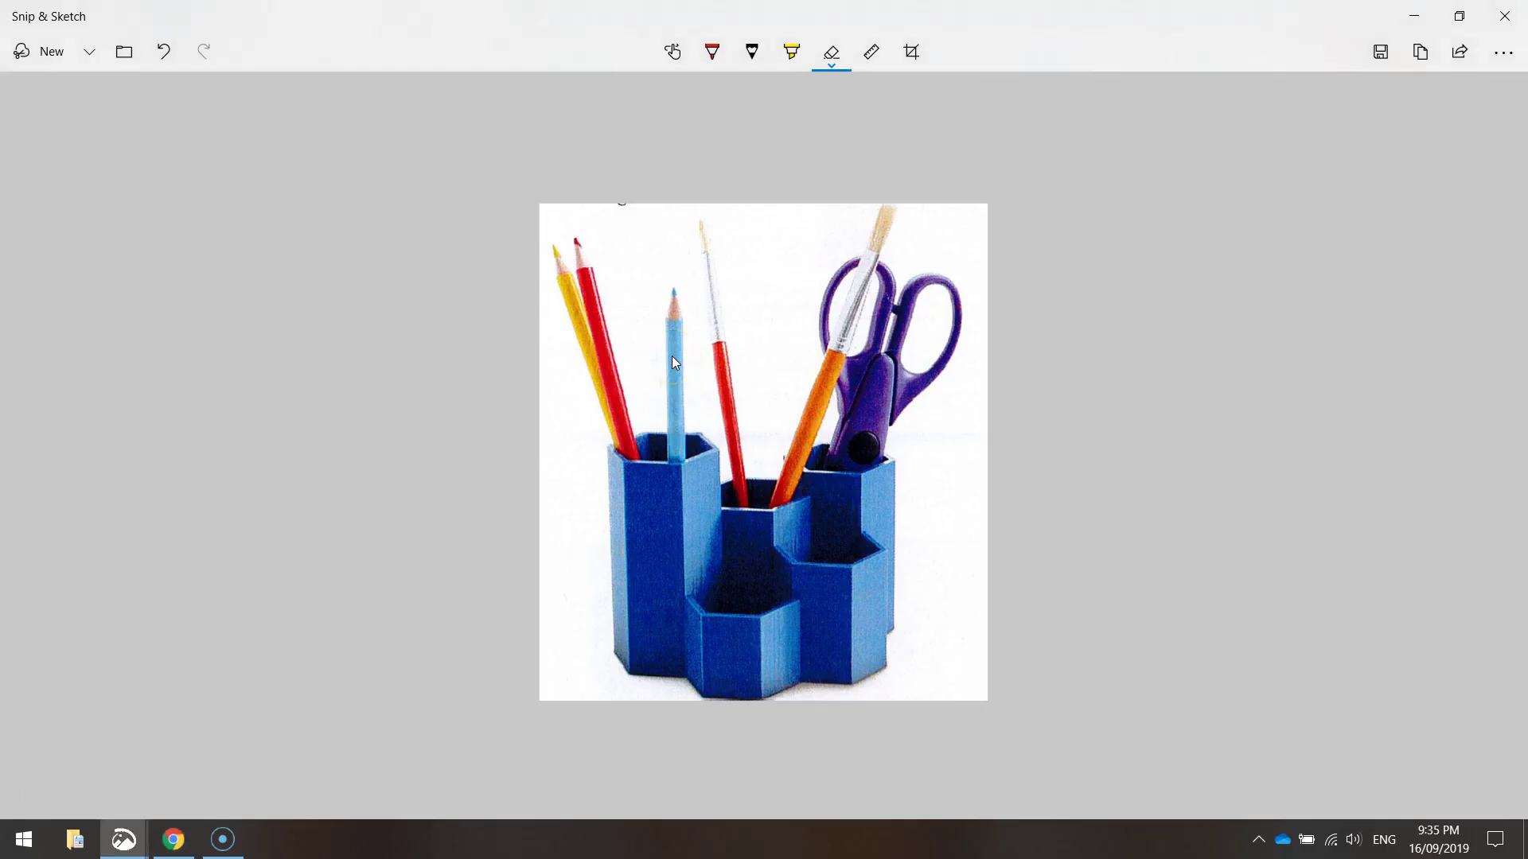
key(alt+Tab)
click(690, 350)
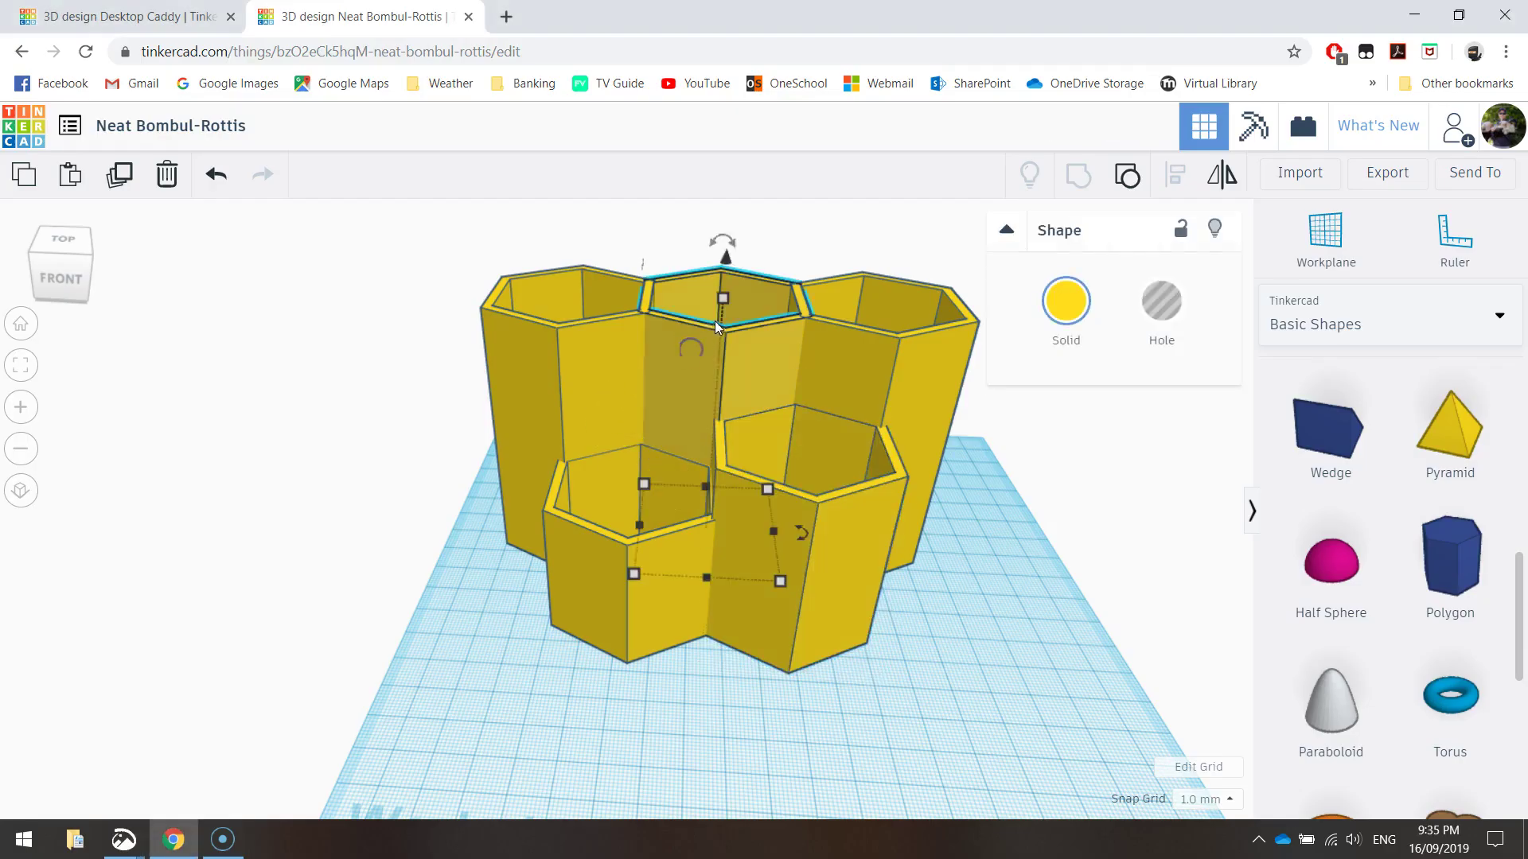
mouse_move(714, 321)
mouse_down()
mouse_move(724, 304)
mouse_move(718, 375)
mouse_move(724, 365)
mouse_up()
click(880, 333)
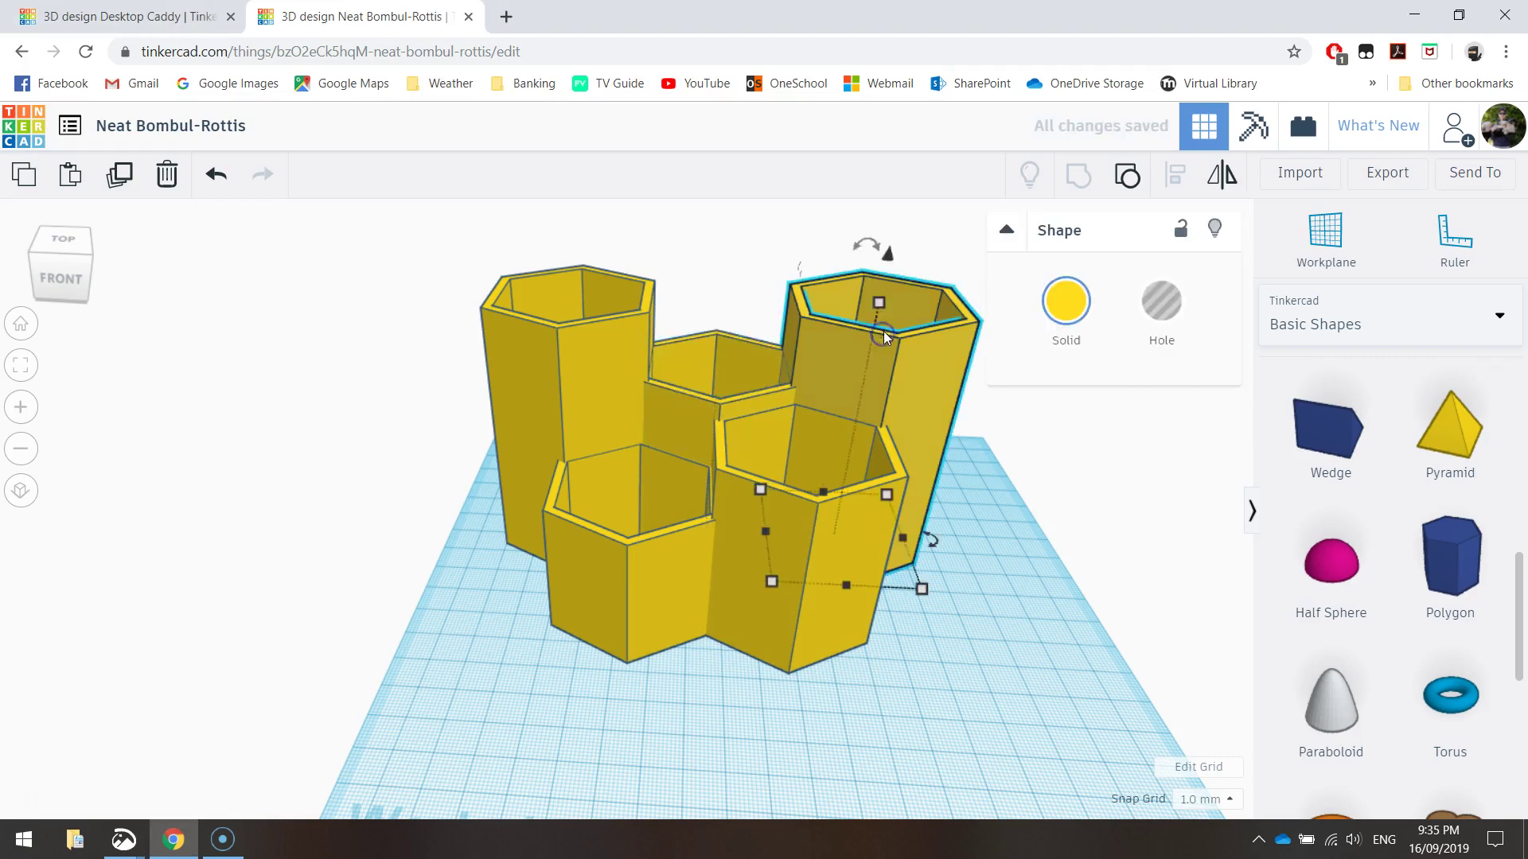
drag(878, 305, 873, 337)
click(885, 236)
right_drag(1058, 582, 552, 505)
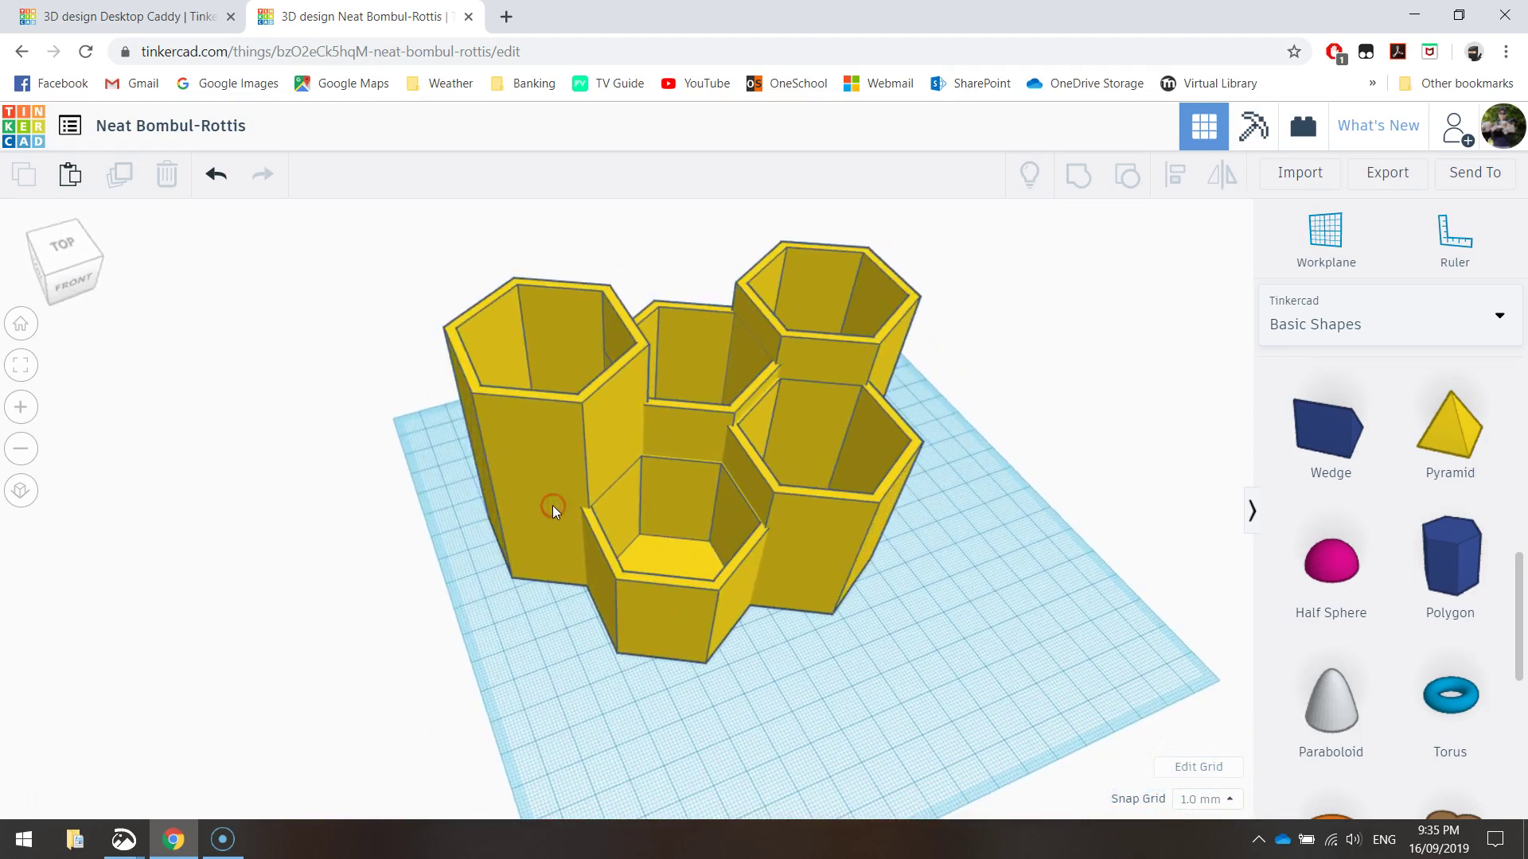
Colour the tall back-left tube red and the back-right tube blue
click(594, 383)
click(1100, 315)
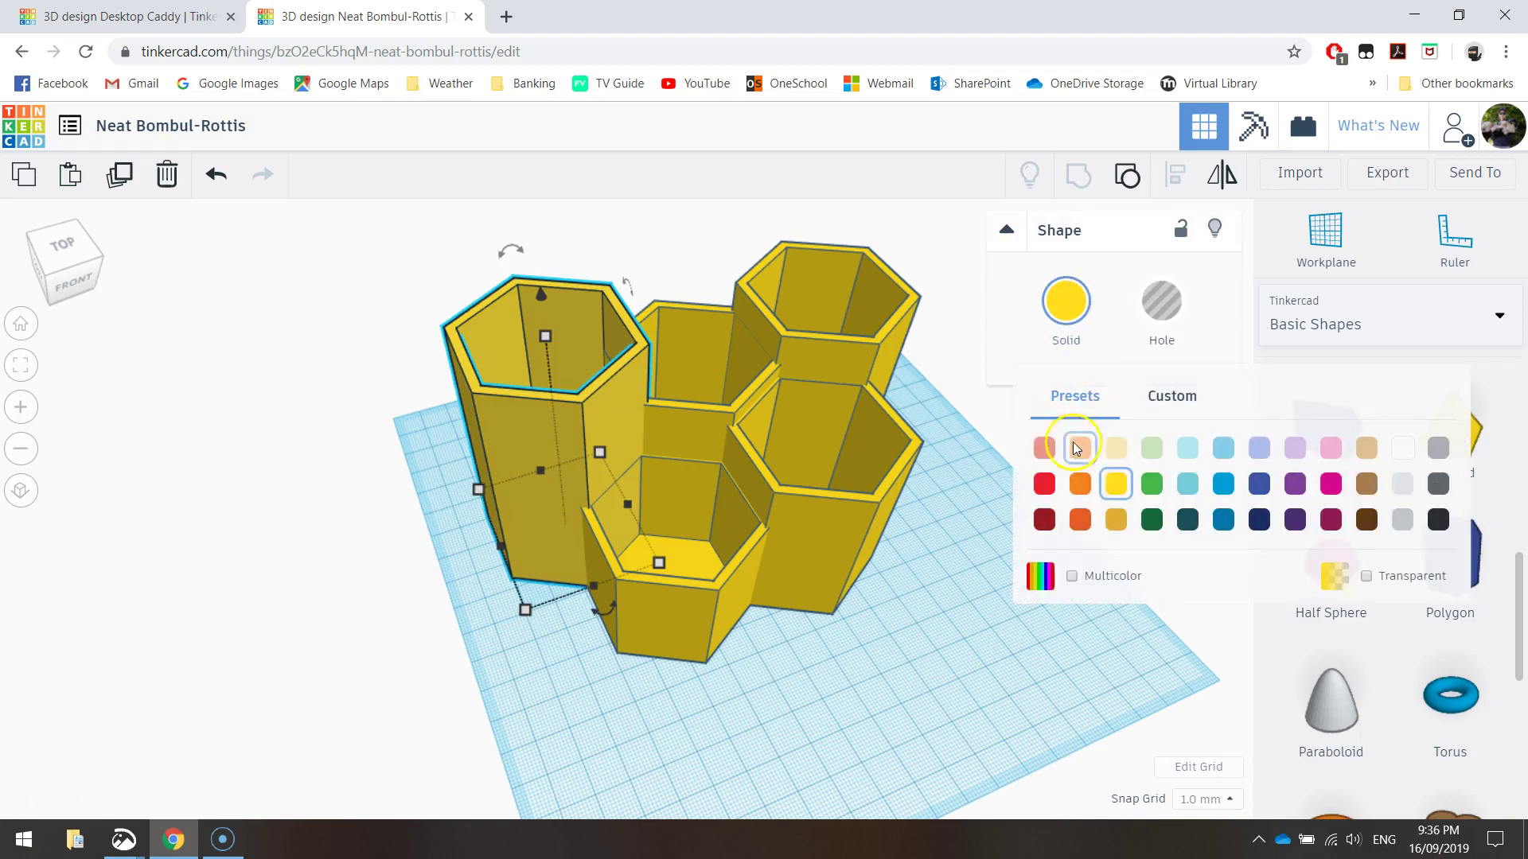
click(1045, 484)
click(732, 394)
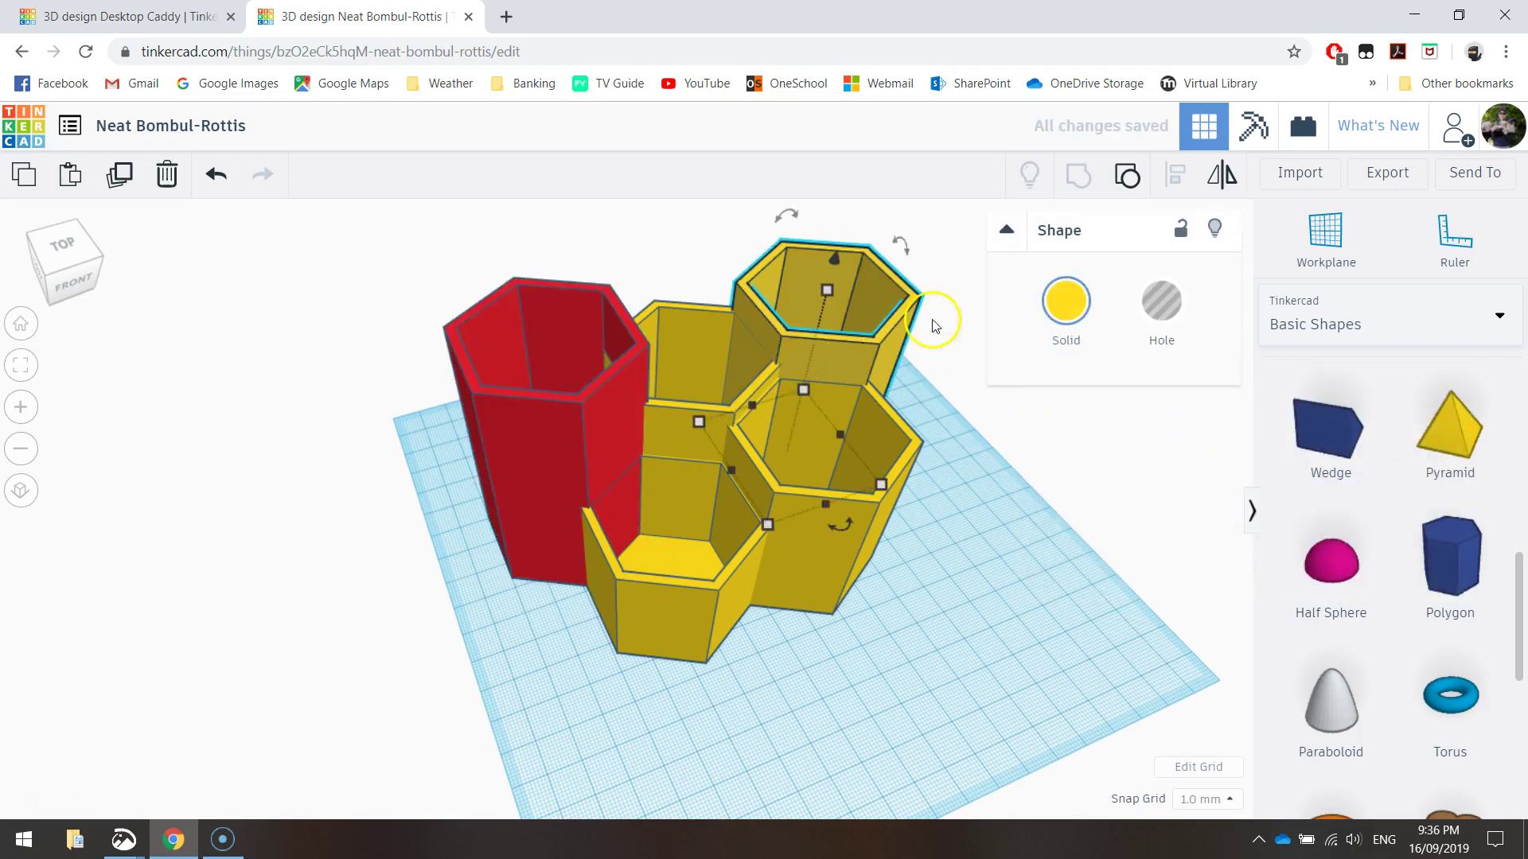
click(1065, 303)
click(1223, 484)
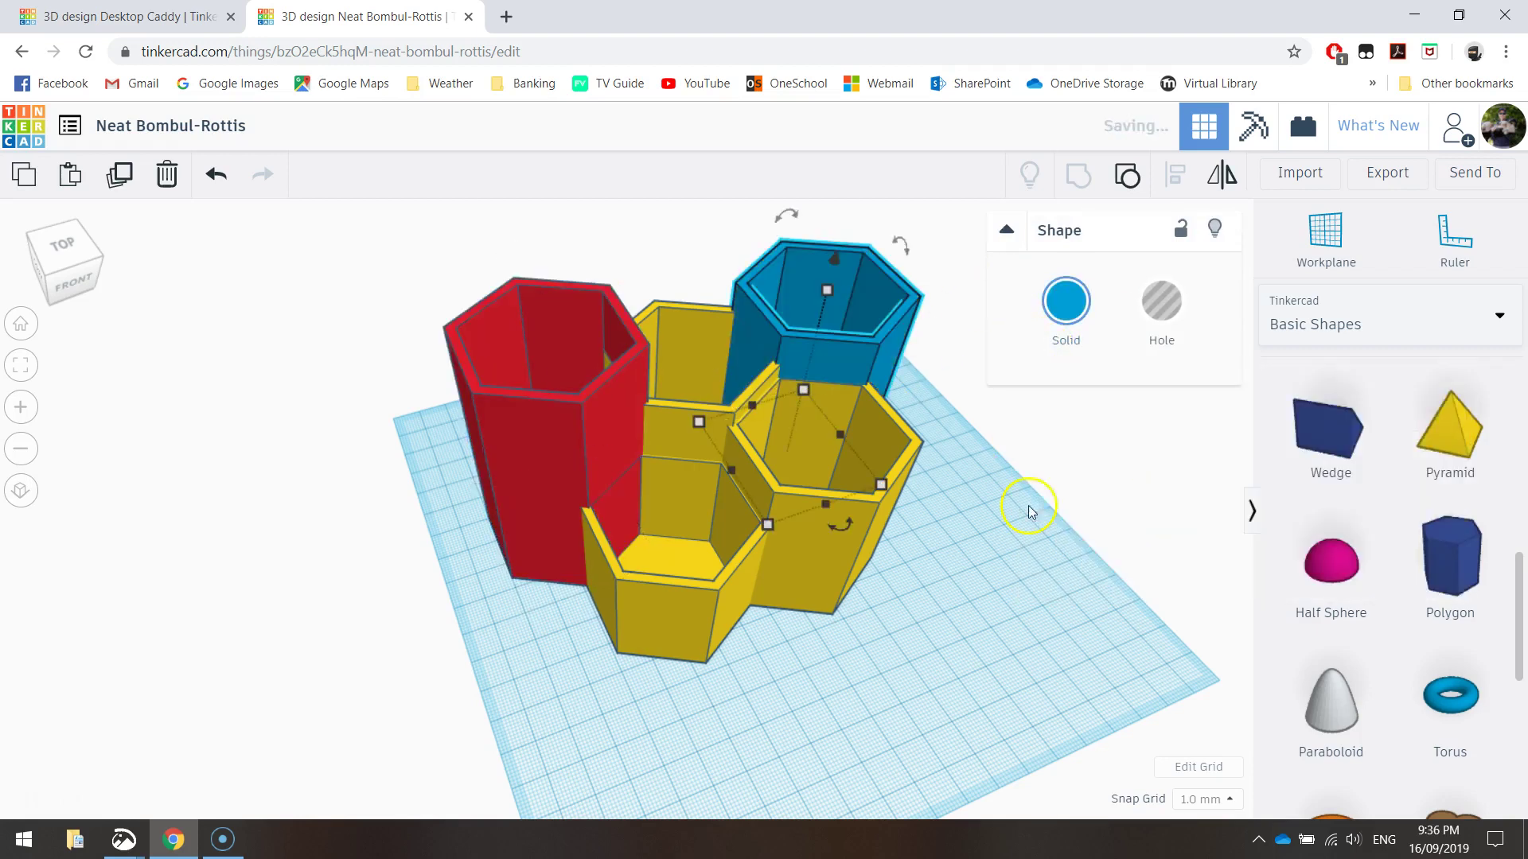
Colour the small front-left tube green and the front-right tube magenta
click(720, 575)
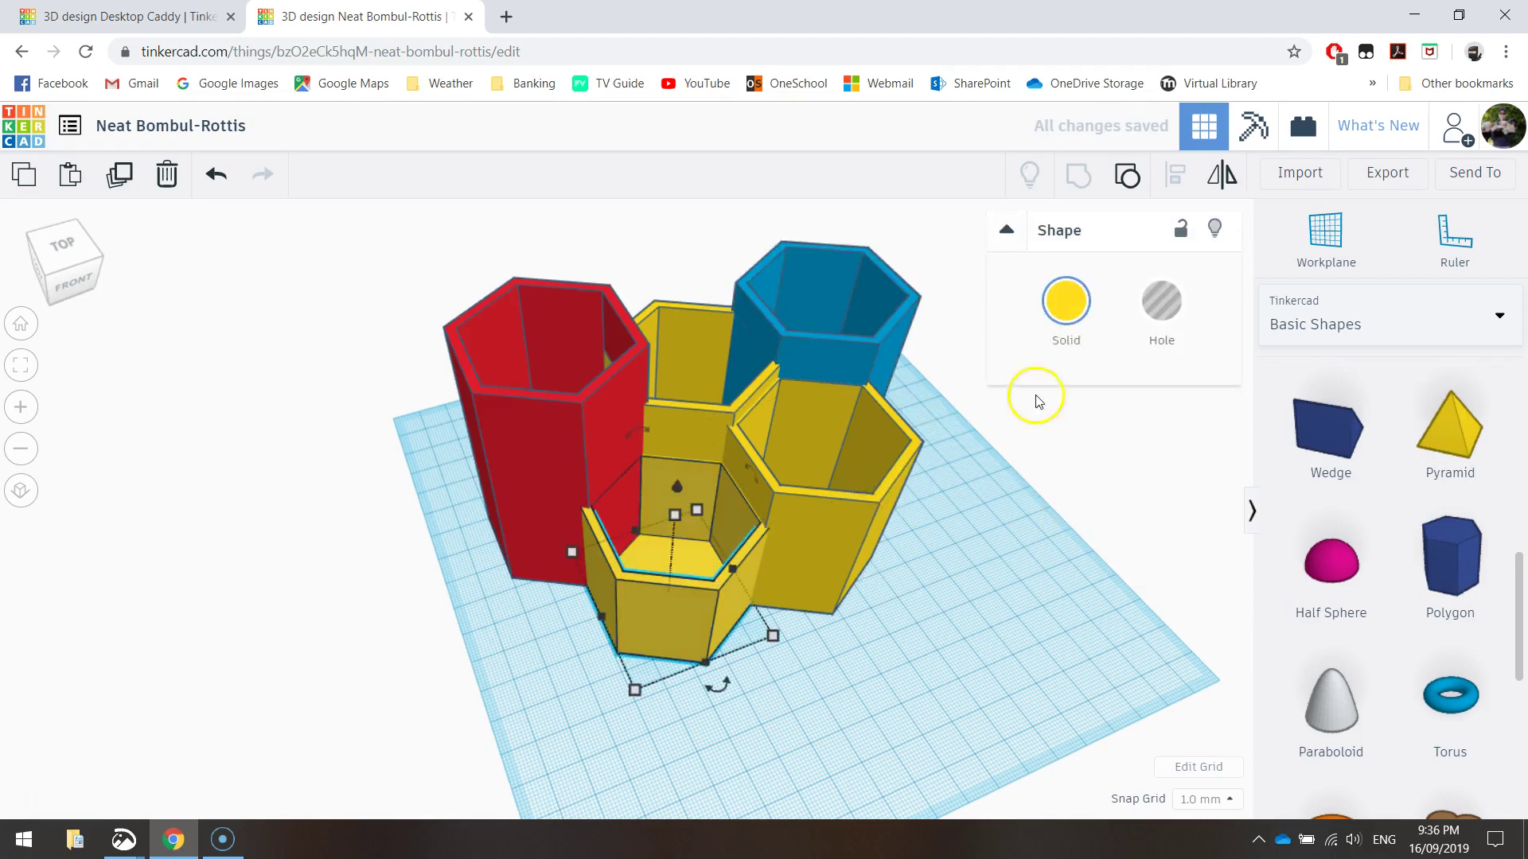
click(1066, 303)
click(1148, 479)
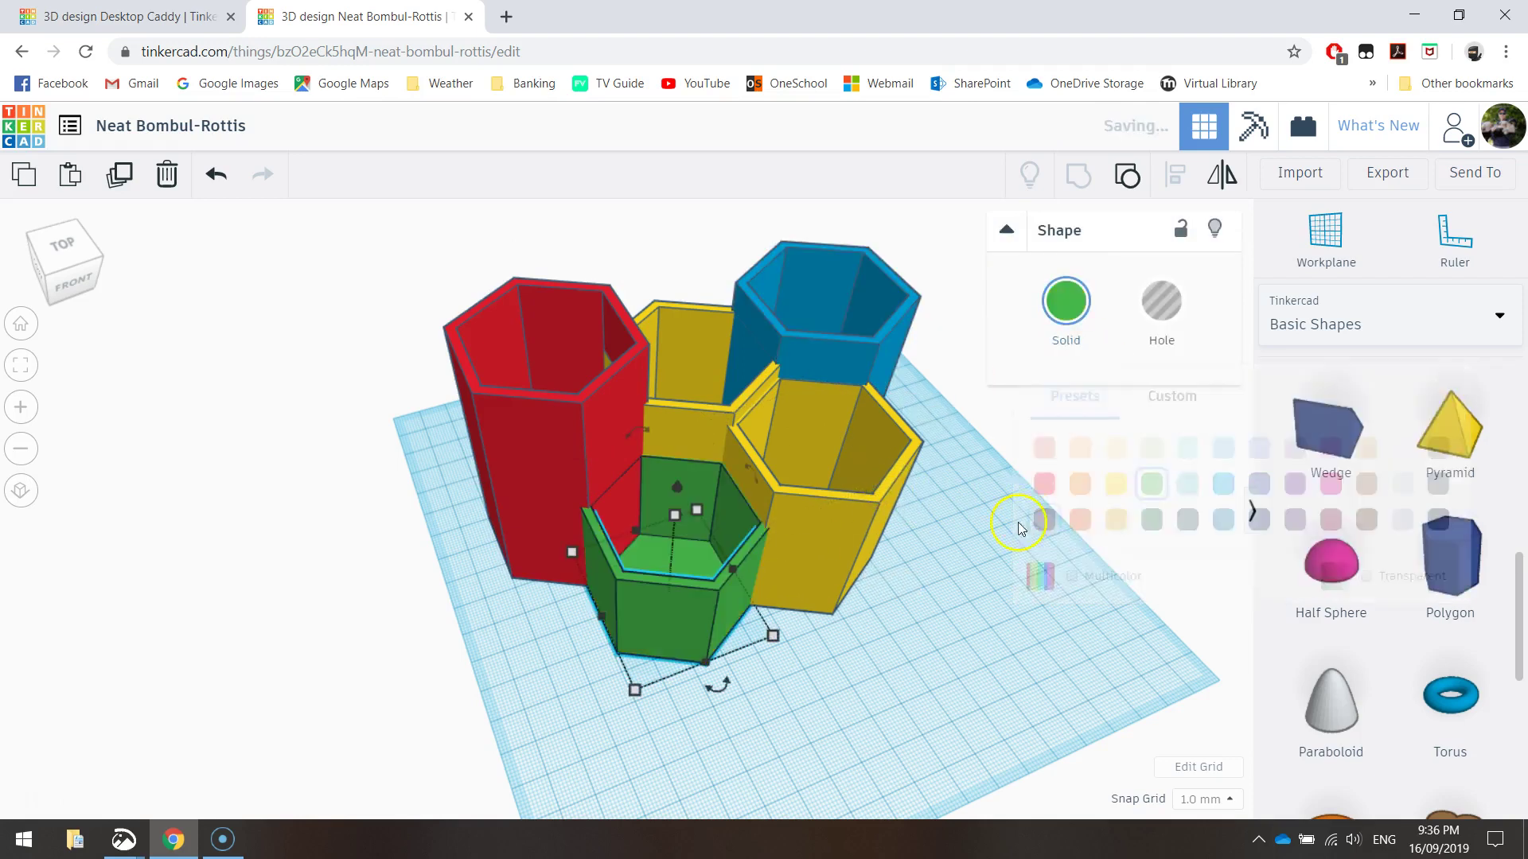
click(808, 503)
click(1061, 317)
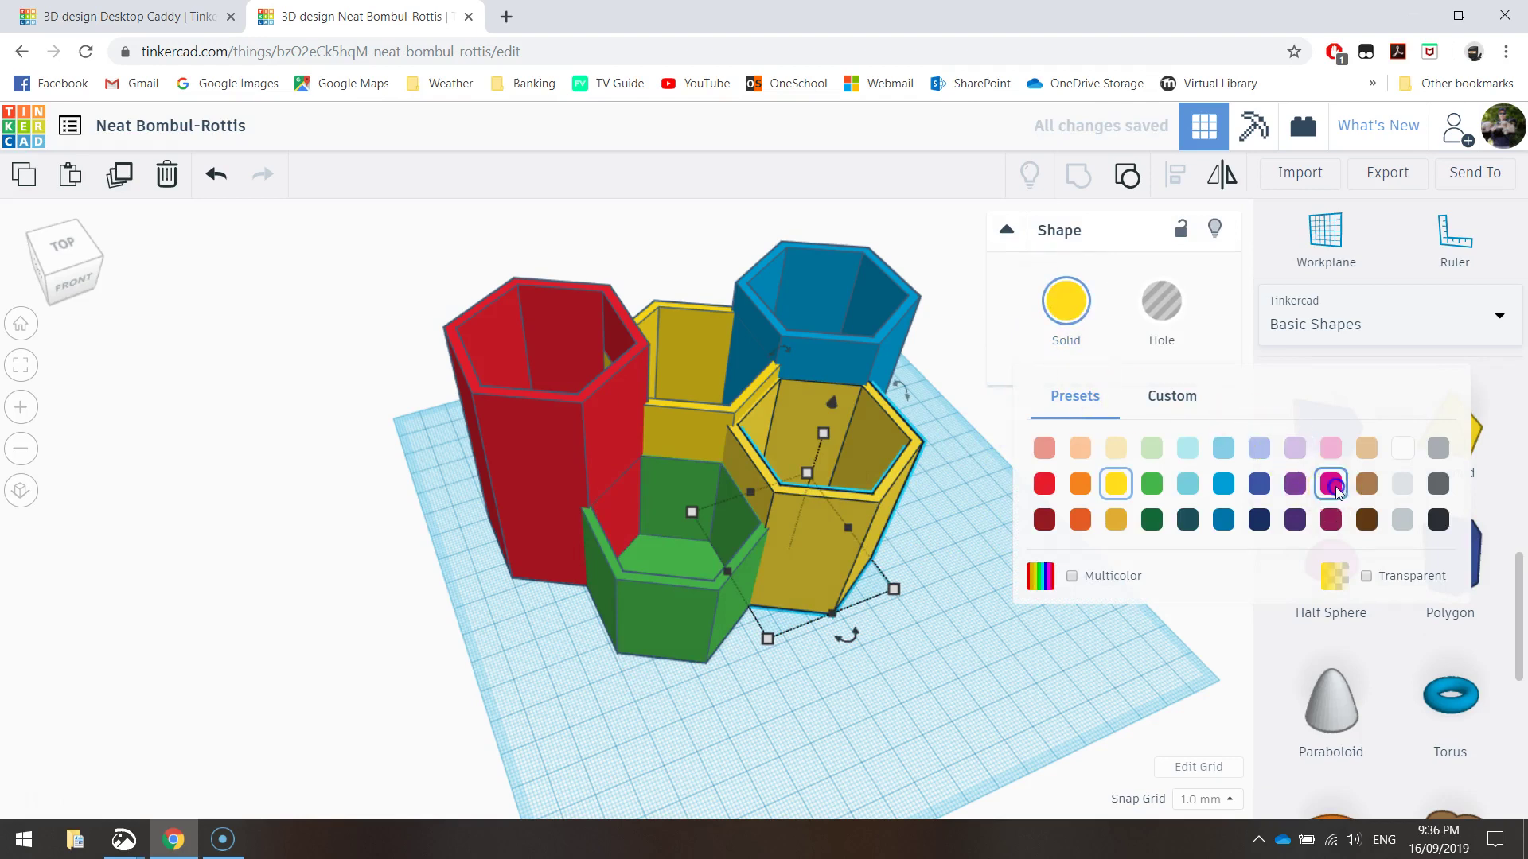
click(1331, 484)
click(1005, 540)
right_drag(1005, 540, 824, 457)
Nudge the blue tube right off the yellow one and shift the red tube slightly
click(823, 457)
key(Right)
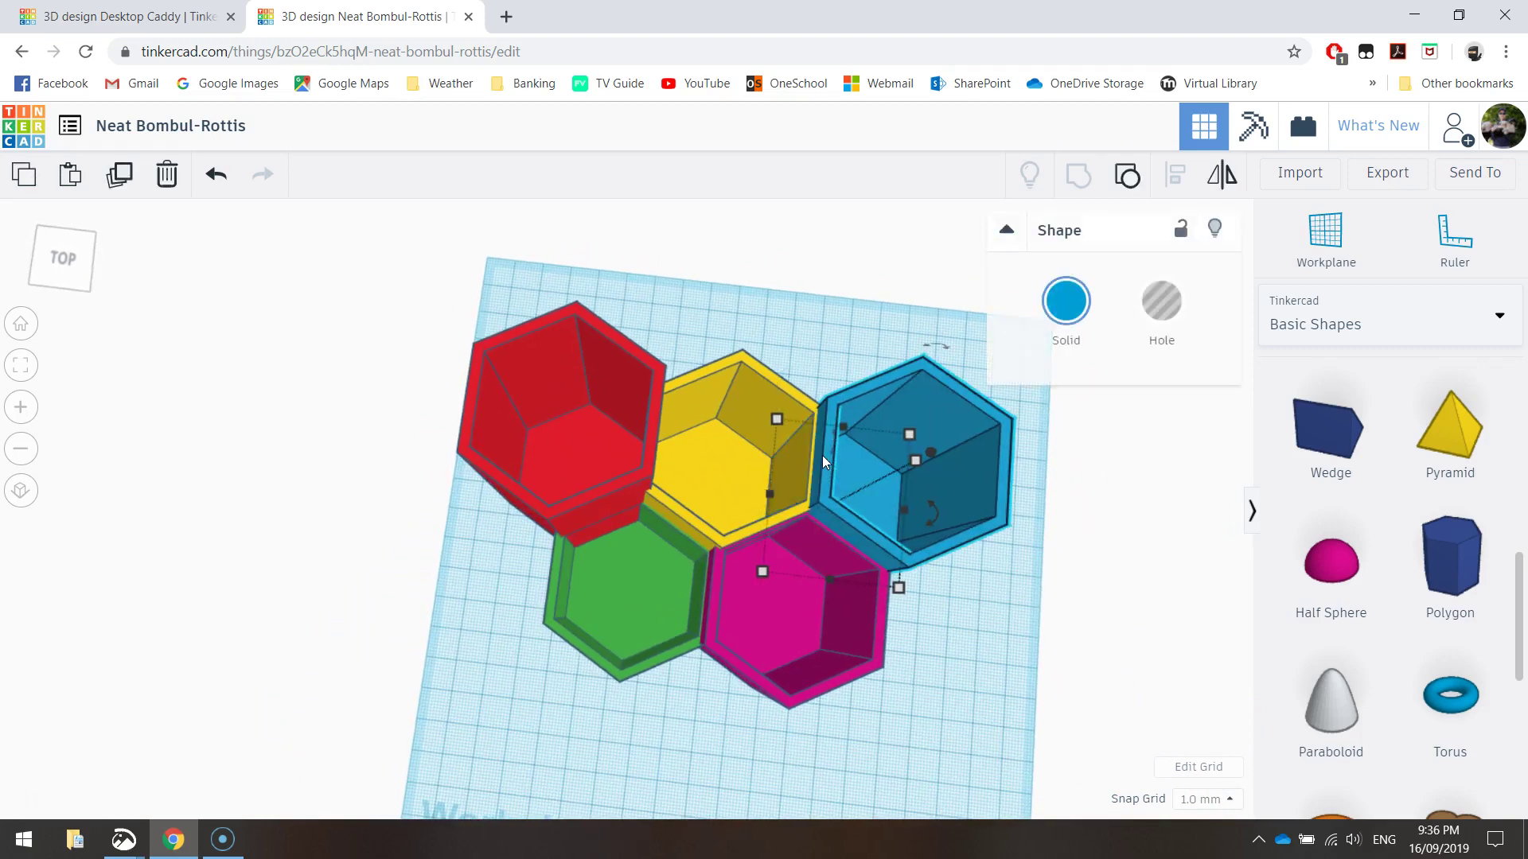
click(589, 438)
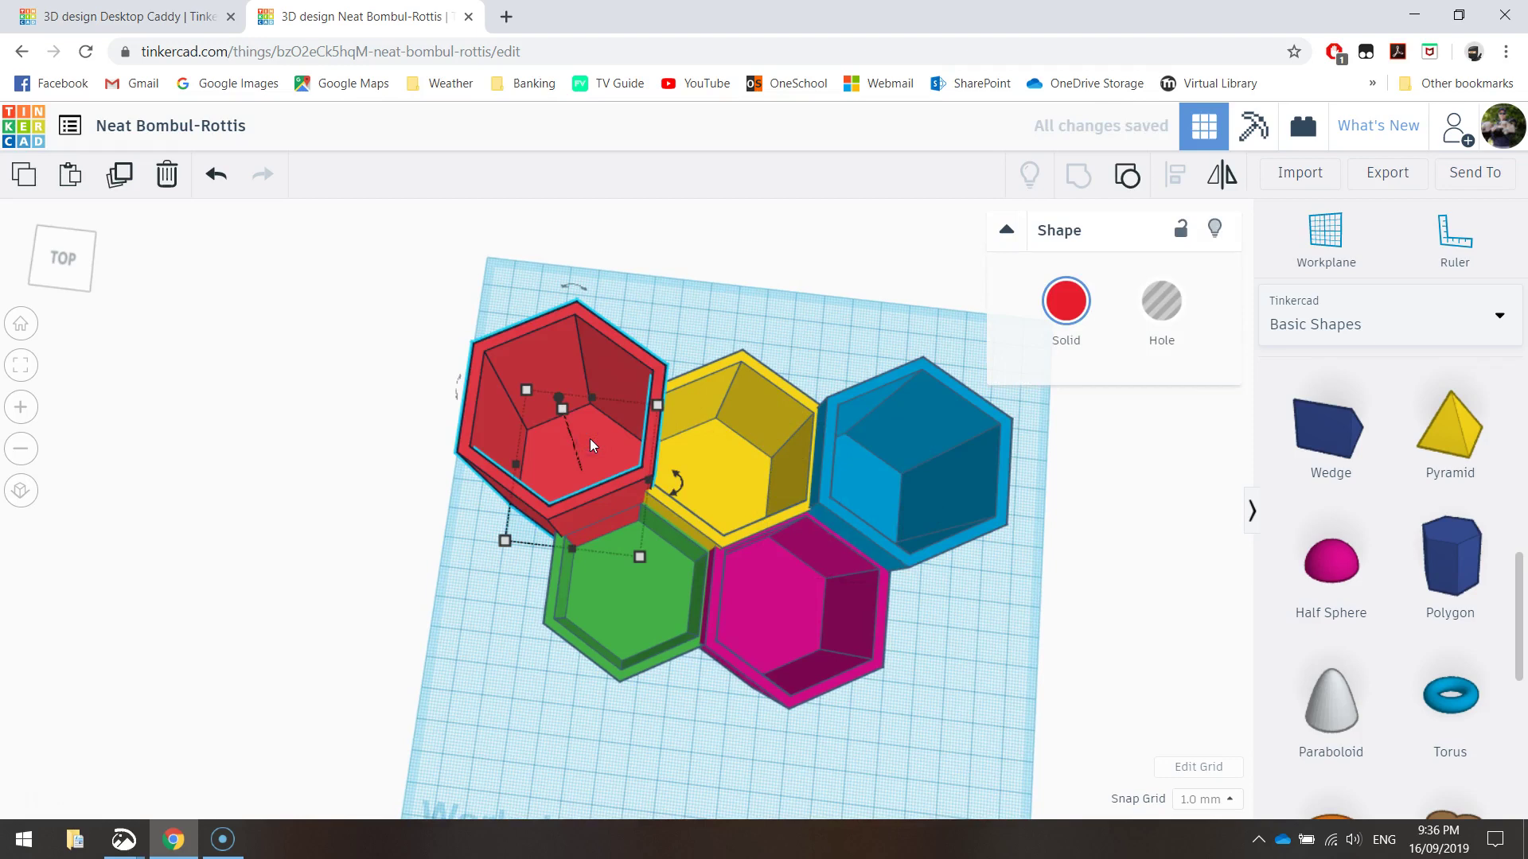
key(ctrl+Up)
right_drag(632, 446, 643, 496)
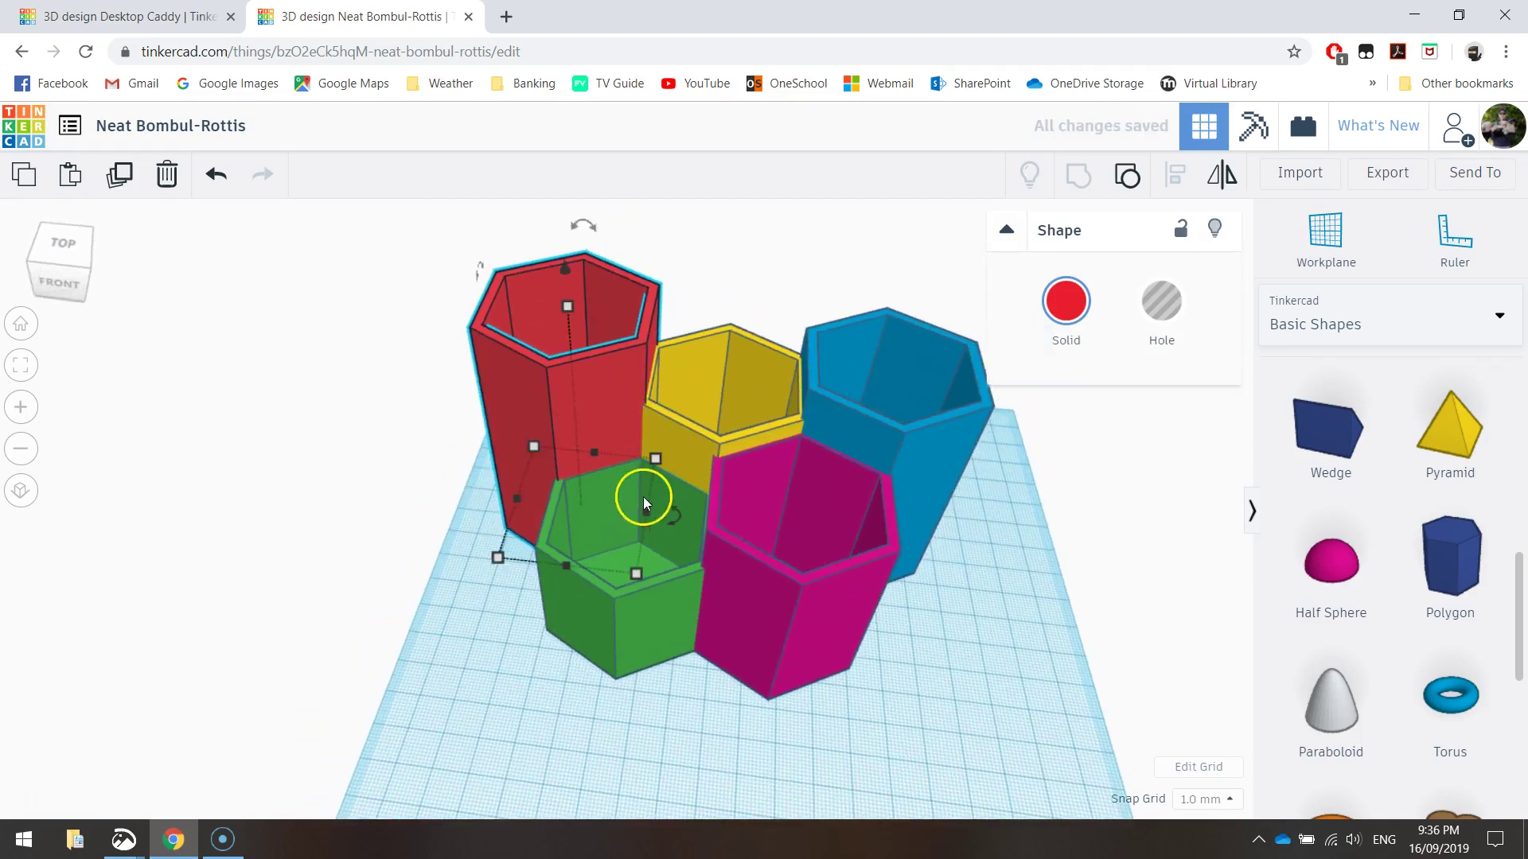
click(687, 569)
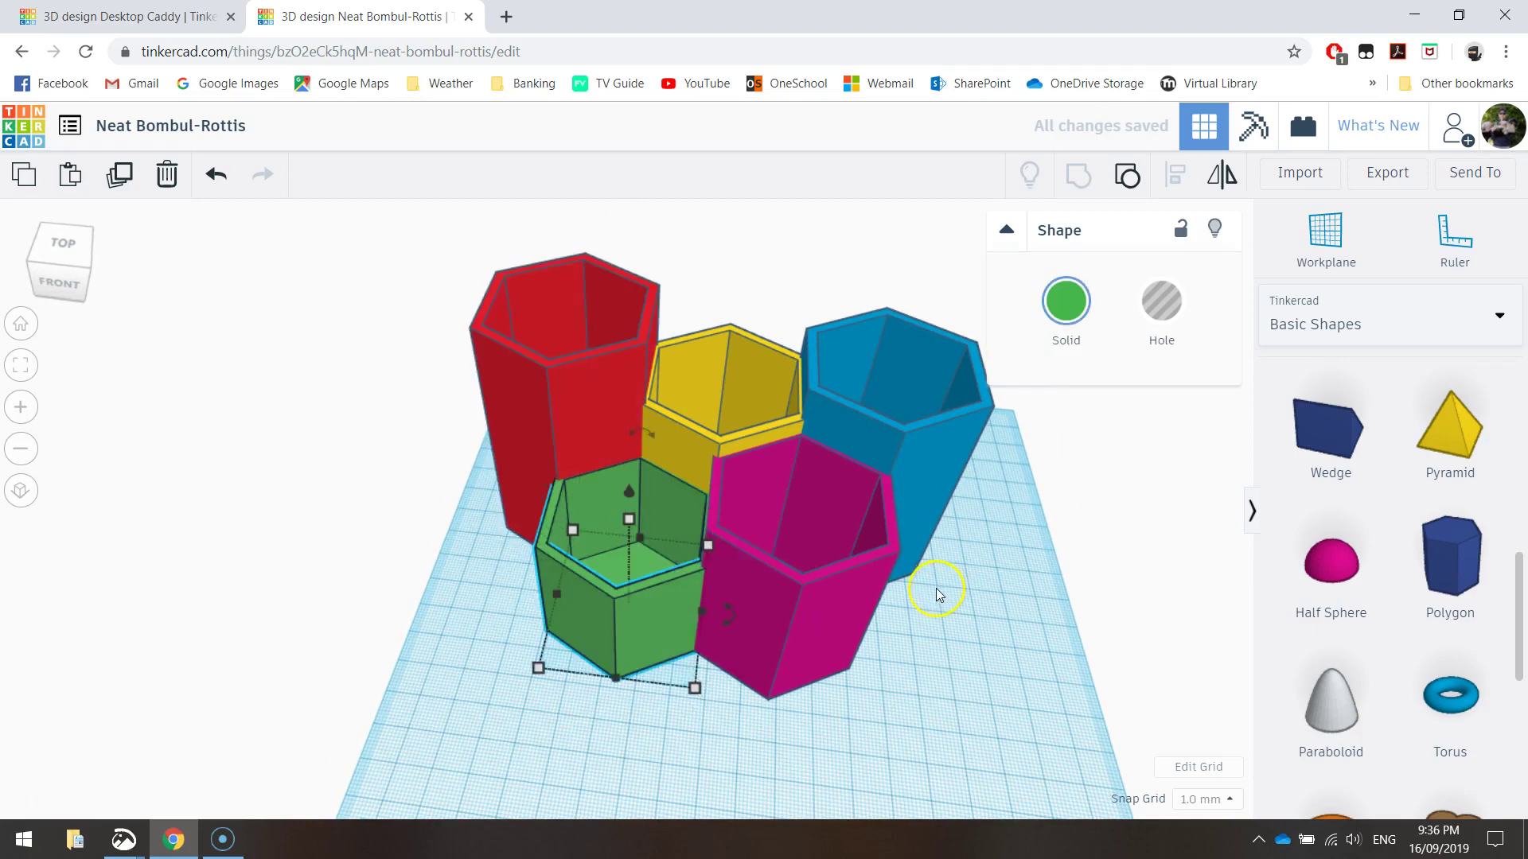
right_drag(904, 588, 772, 552)
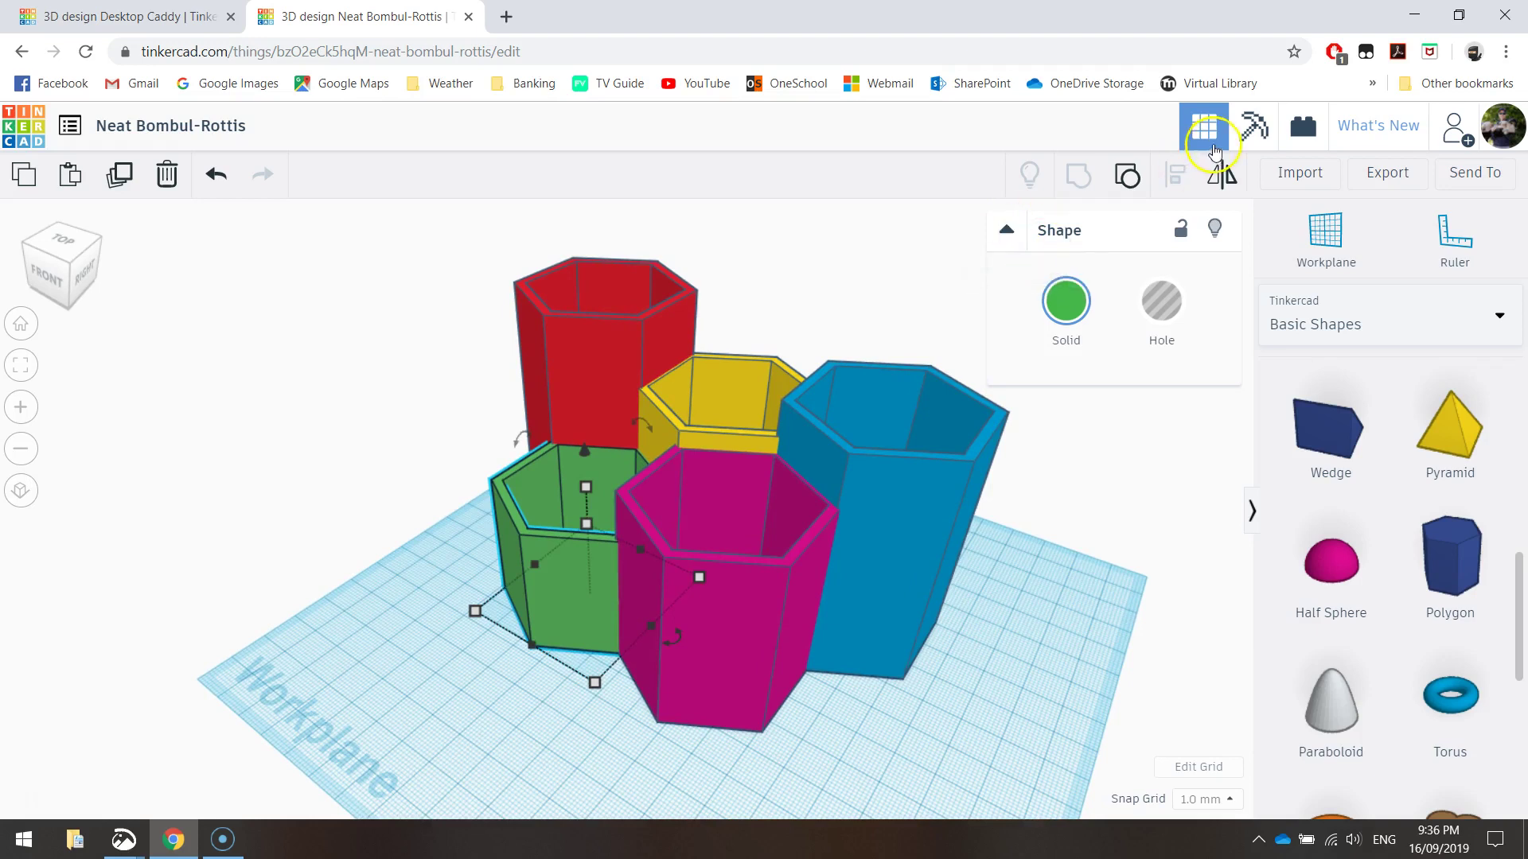
Export the caddy as .STL, downloading Neat Bombul-Rottis.stl
click(1383, 173)
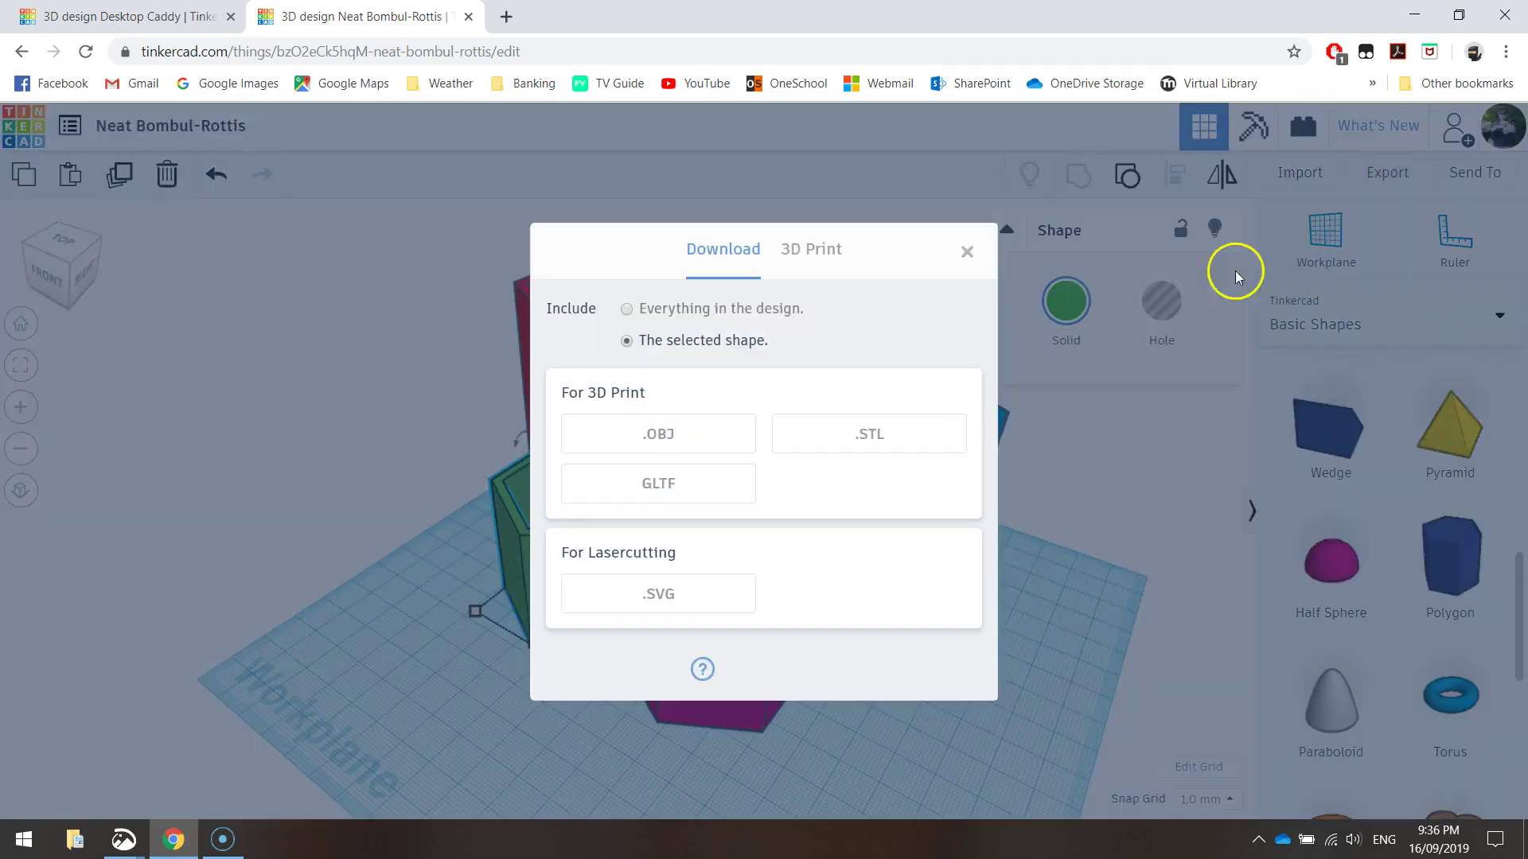
click(866, 436)
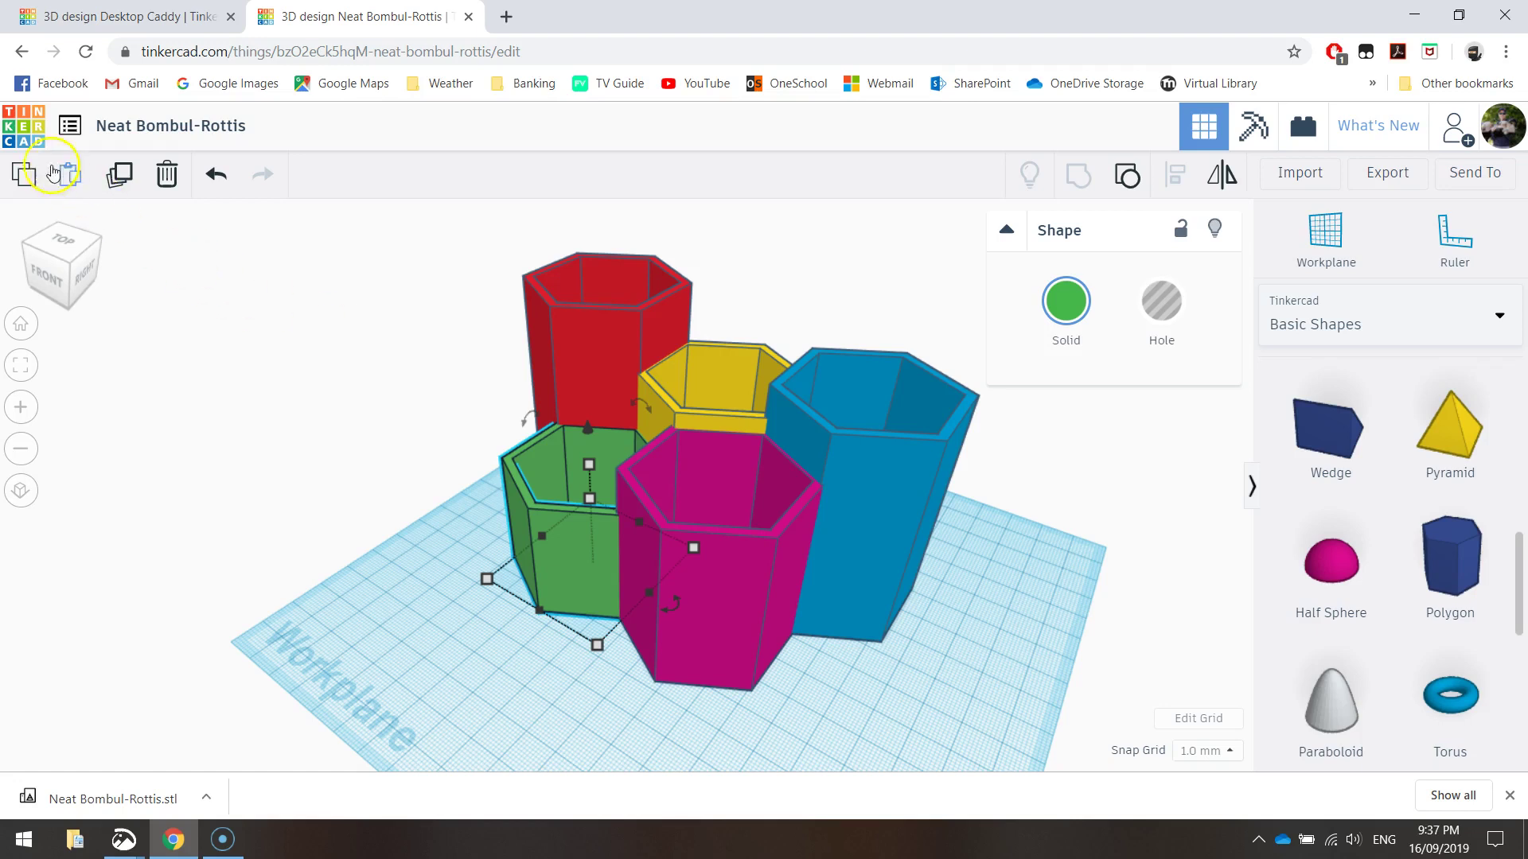
Leave the Neat Bombul-Rottis design for the Tinkercad dashboard, letting the finished caddy save
click(24, 136)
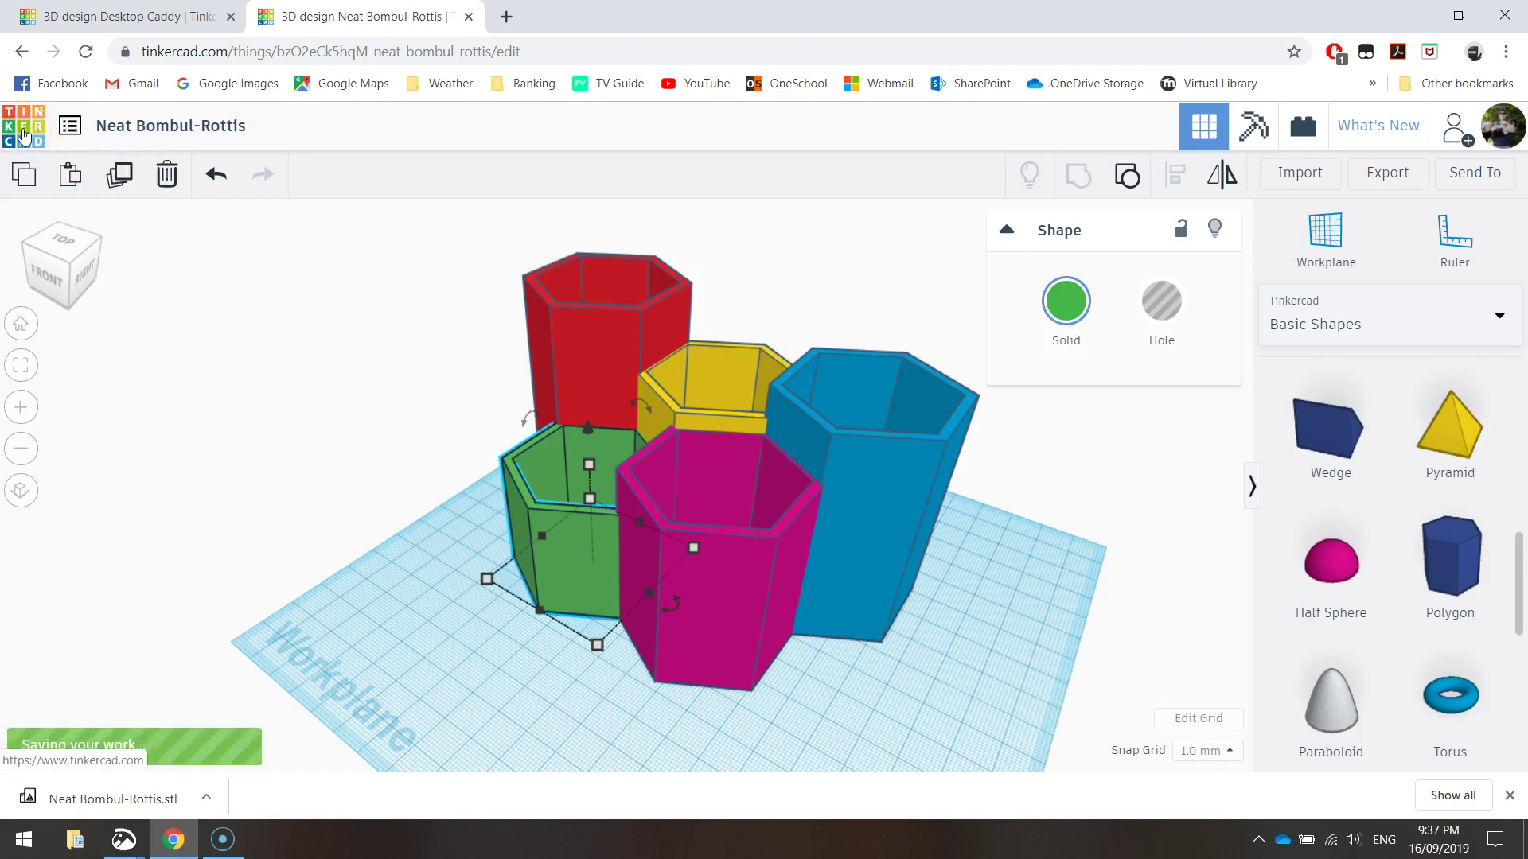